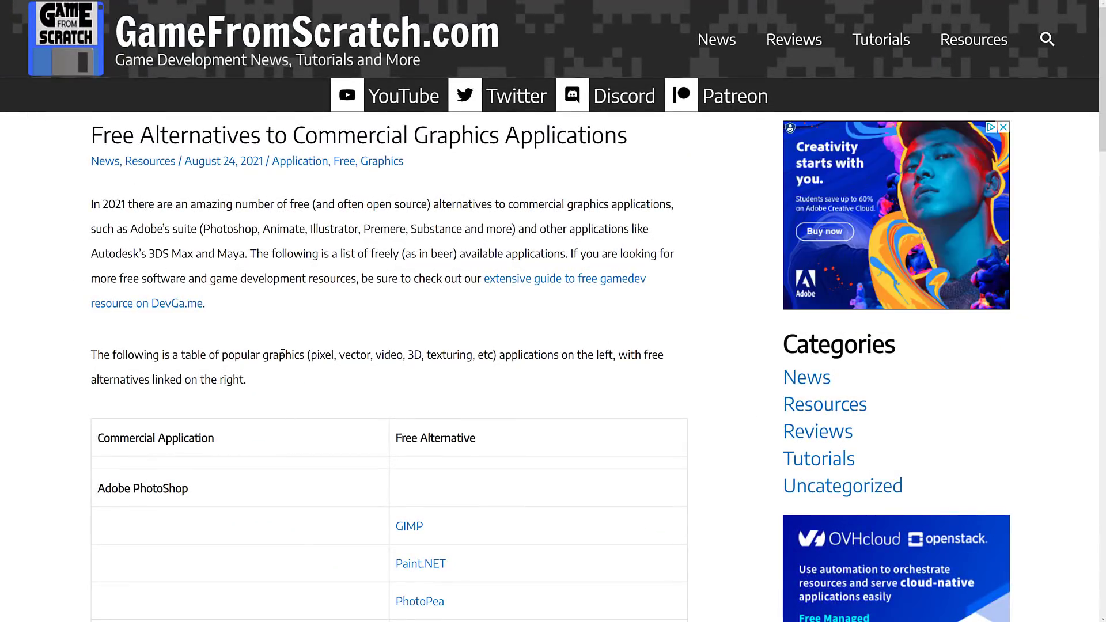
Scroll the alternatives table down and highlight the Adobe Premiere/HitFilm/Final Cut row text
scroll(283, 354, "down", 8)
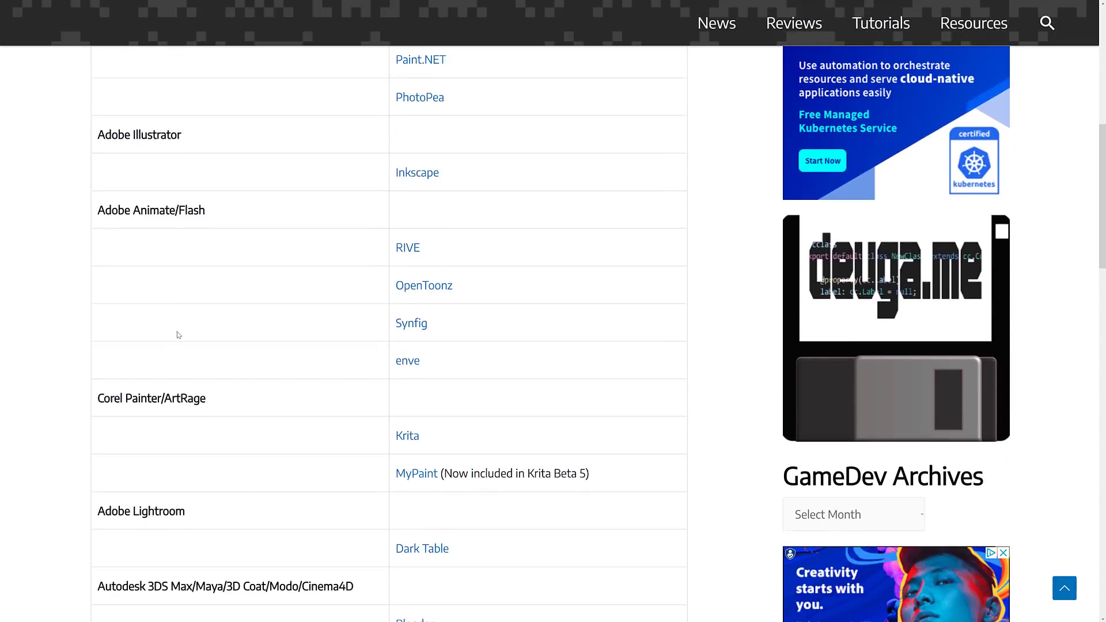
scroll(177, 335, "down", 8)
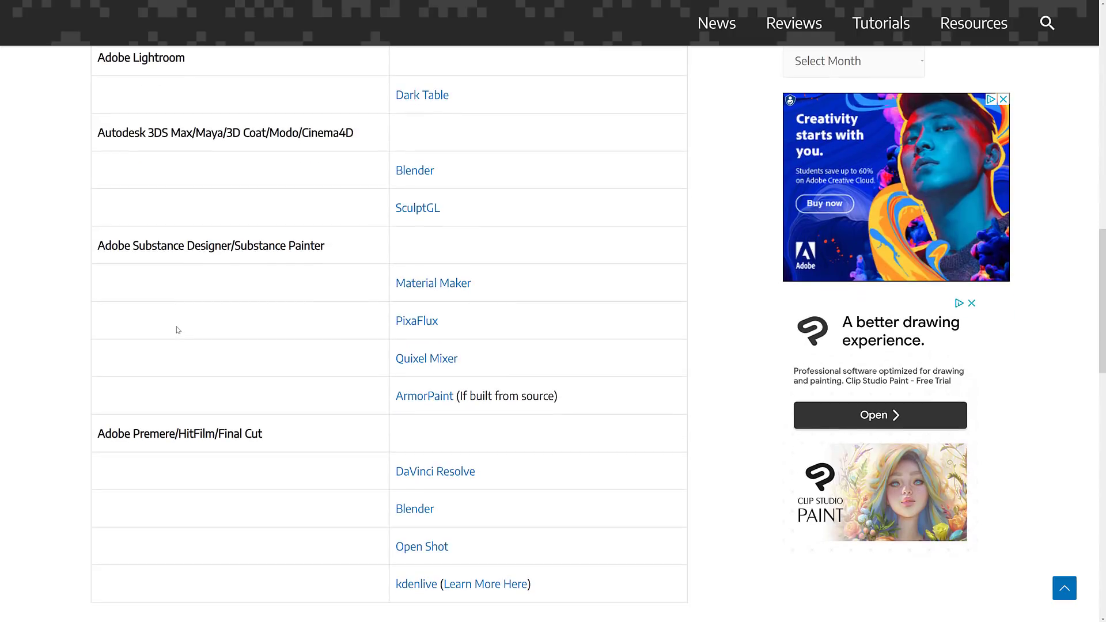
scroll(178, 330, "down", 2)
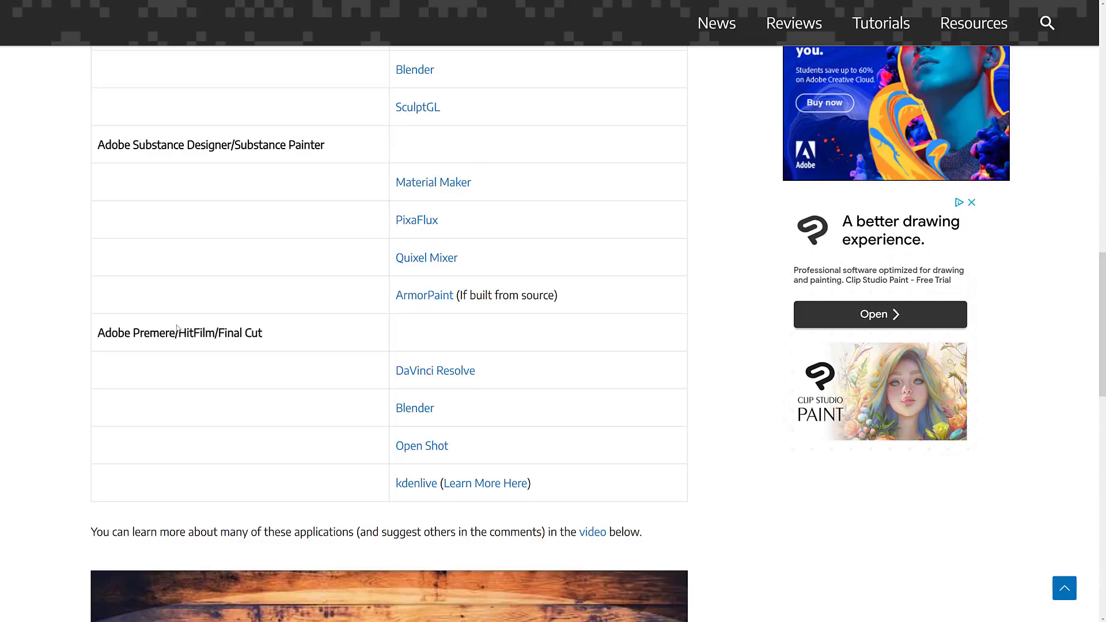
left_click_drag(276, 333, 95, 332)
Clear the text highlight and scroll back up the article
scroll(388, 479, "down", 5)
scroll(348, 427, "up", 4)
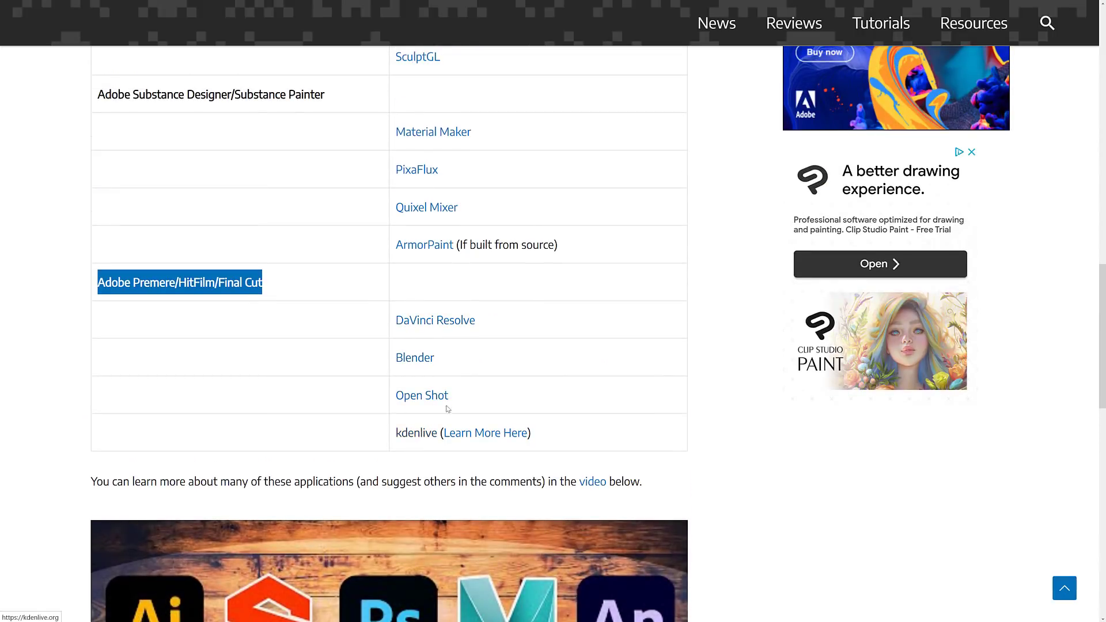
left_click(667, 357)
scroll(668, 358, "up", 7)
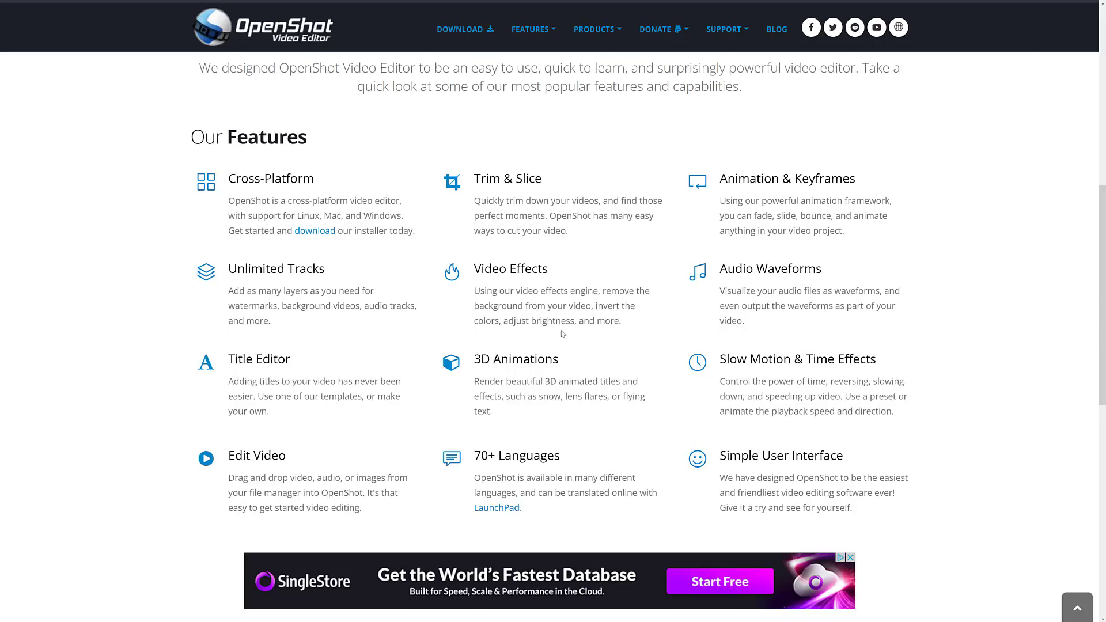
Look over the OpenShot hero banner and Our Features list, then switch to the GitHub tab with Ctrl+Tab
scroll(562, 334, "up", 9)
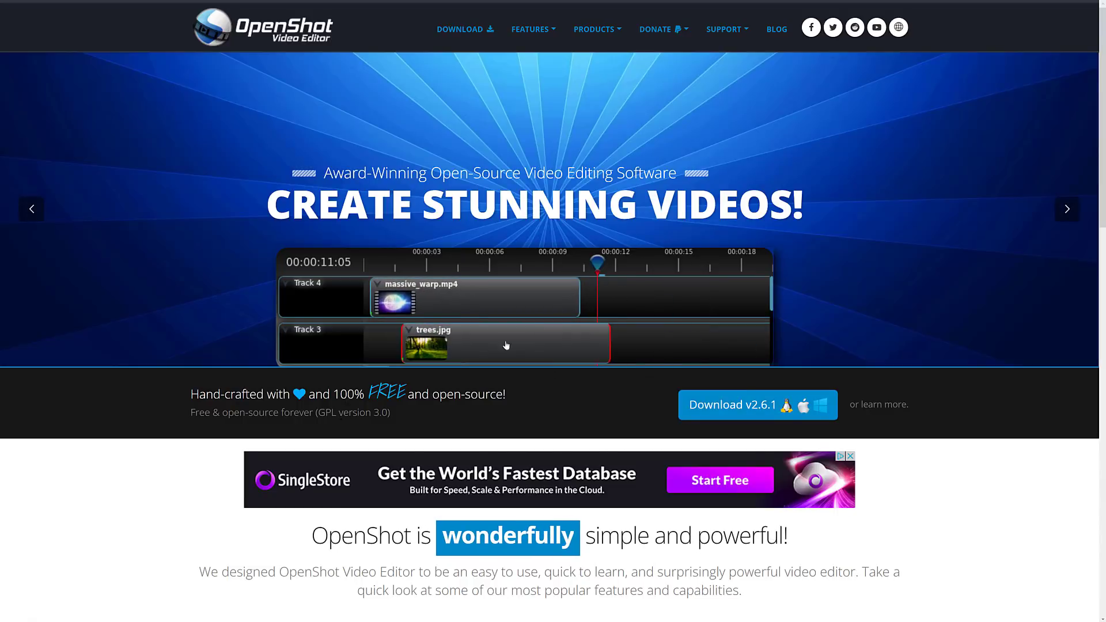
scroll(660, 357, "down", 8)
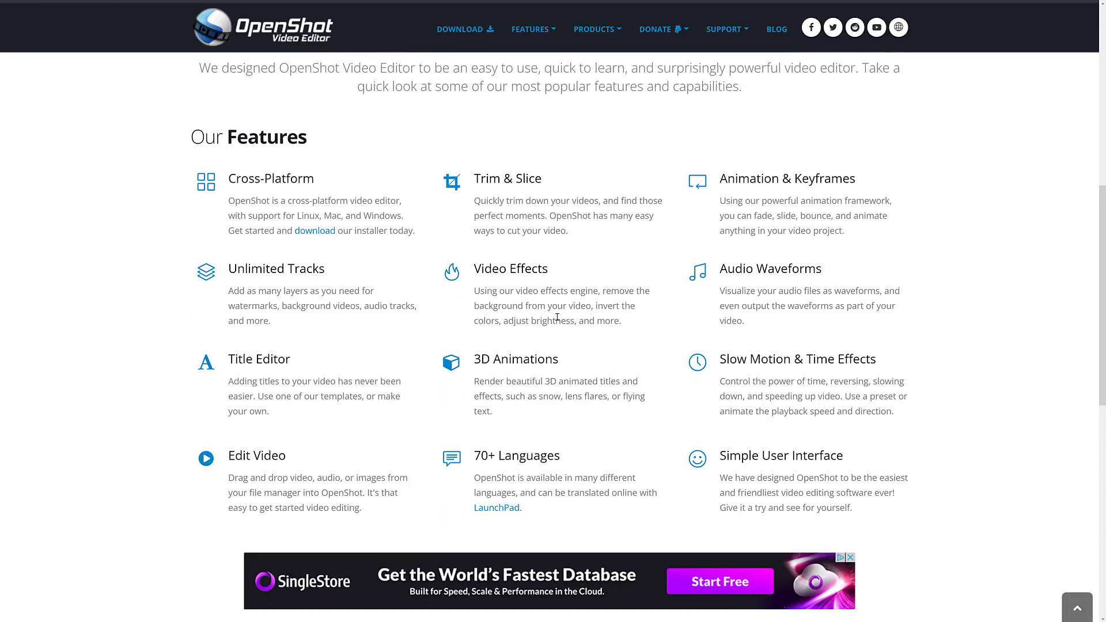
key("ctrl+Tab")
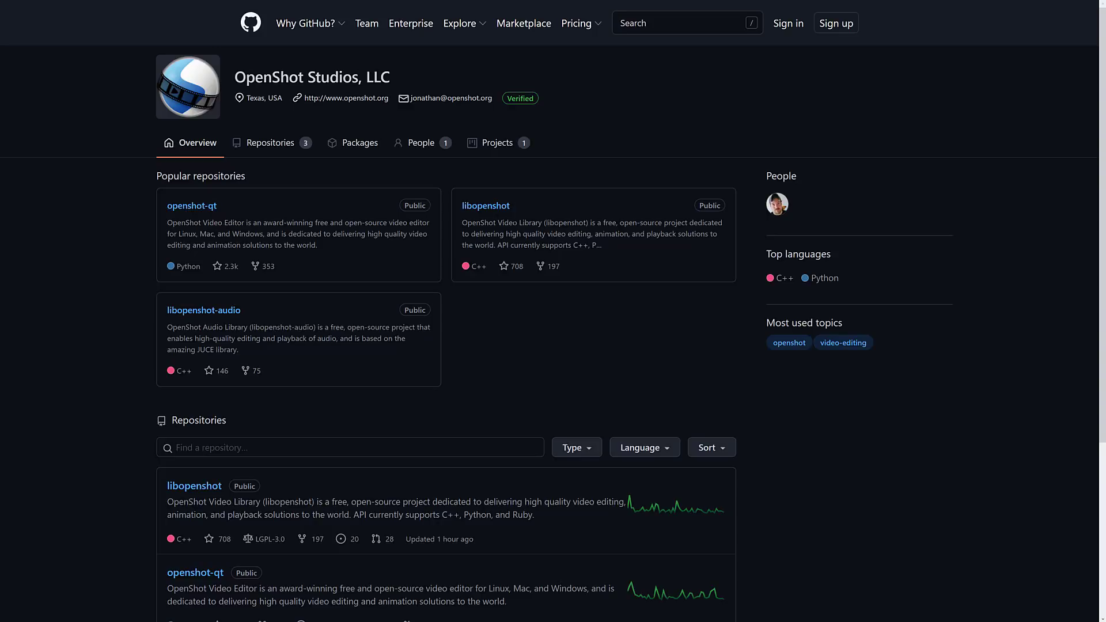
Highlight the libopenshot and libopenshot-audio descriptions, then switch to OpenShot Video Editor
left_click_drag(513, 222, 619, 233)
left_click_drag(277, 327, 360, 339)
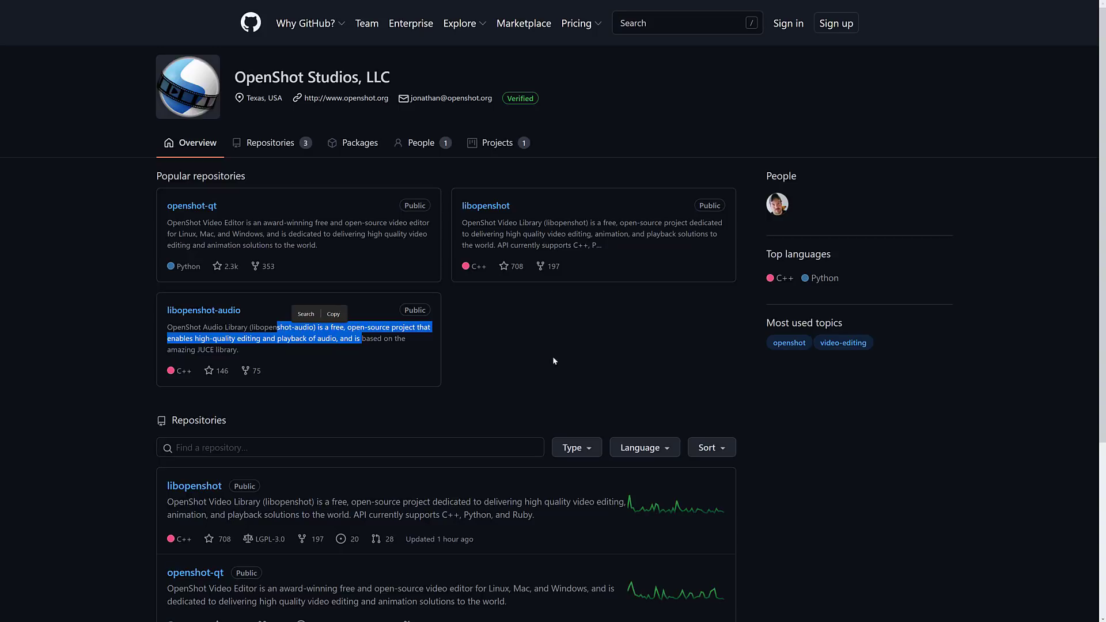
key("alt+Tab")
key("alt+Tab")
key("alt+Tab")
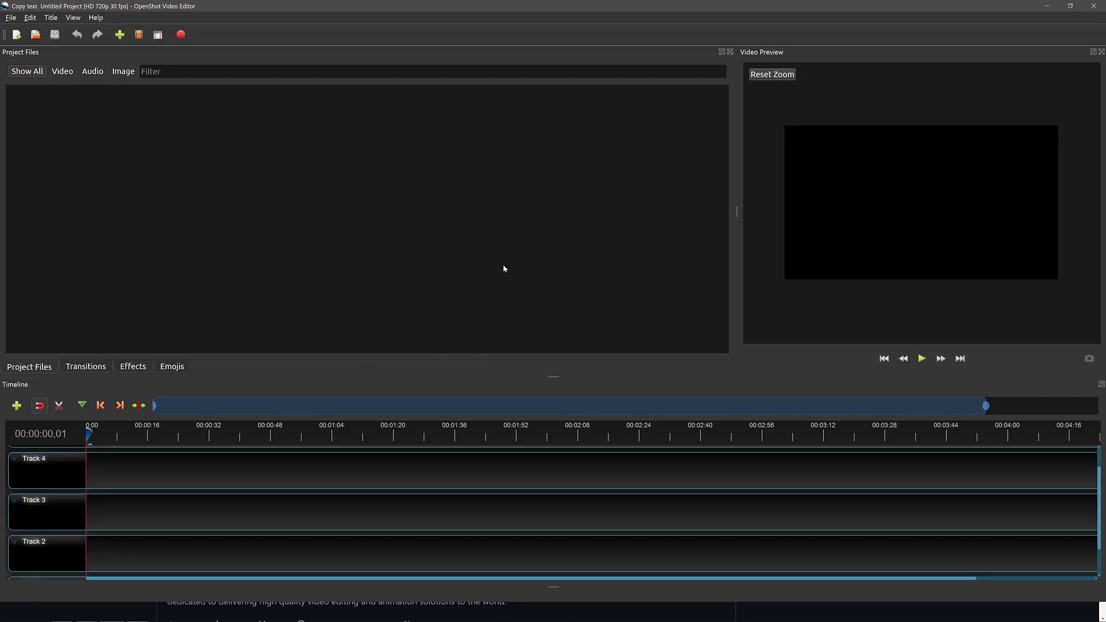
Create a new empty project and pick the HD 1080p 30 fps (1920x1080) profile in Choose Profile
left_click(11, 18)
left_click(29, 30)
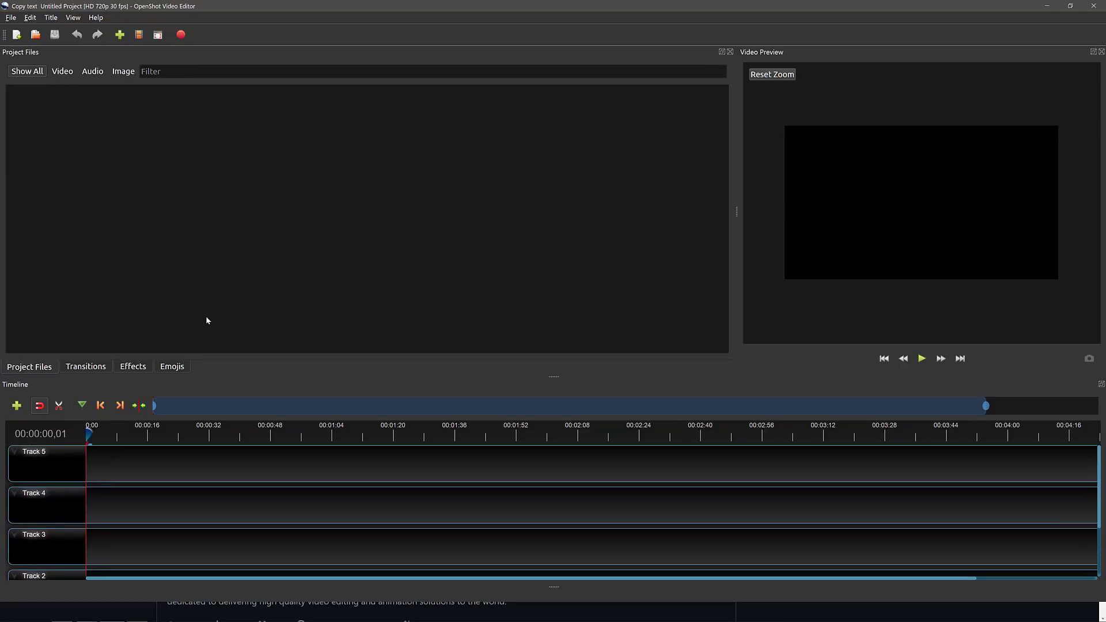
left_click(11, 17)
left_click(55, 115)
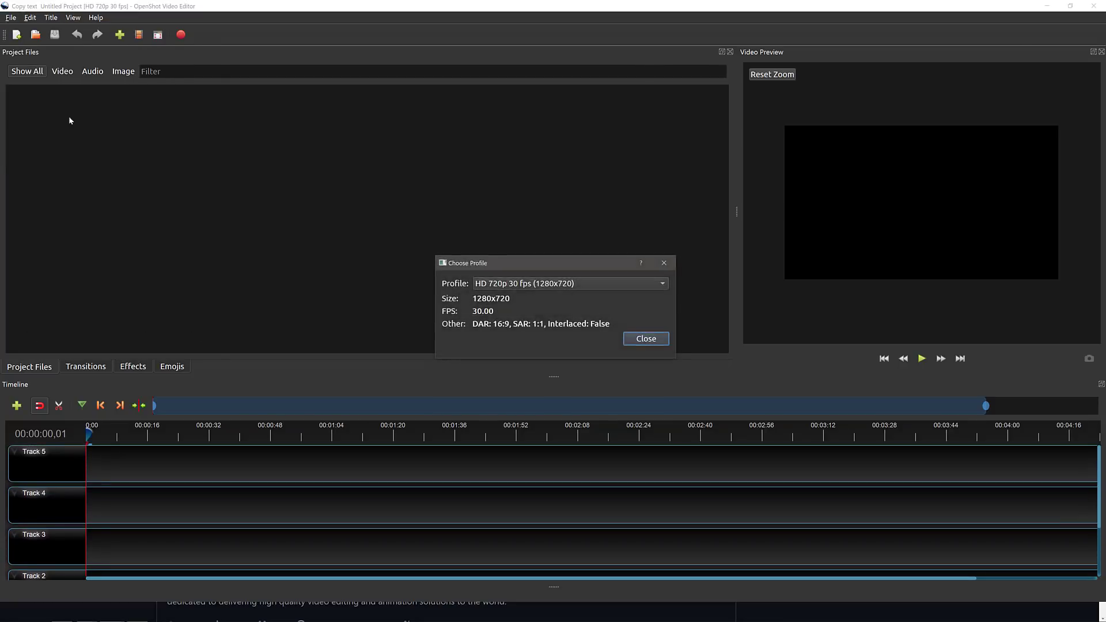
left_click(633, 285)
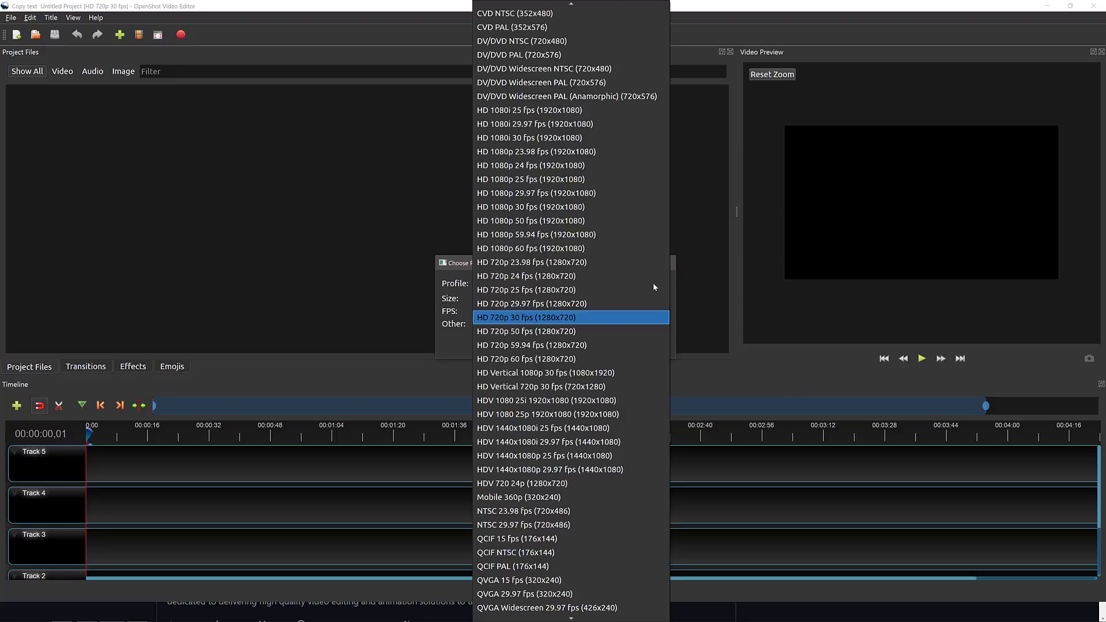
scroll(619, 348, "down", 3)
scroll(617, 348, "up", 10)
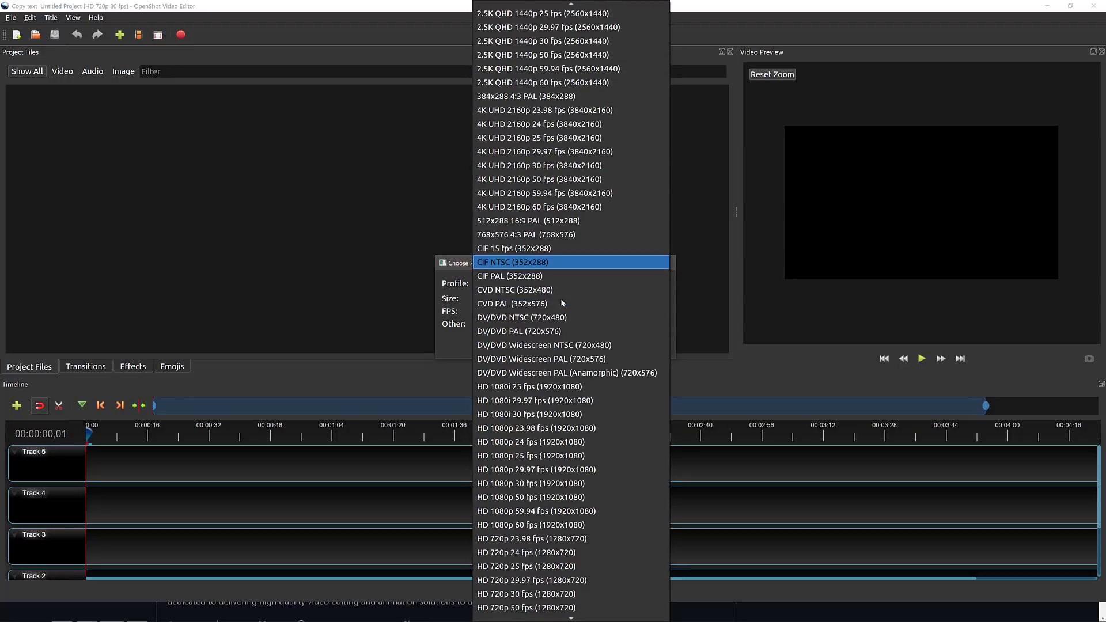
scroll(562, 297, "down", 7)
scroll(562, 298, "down", 3)
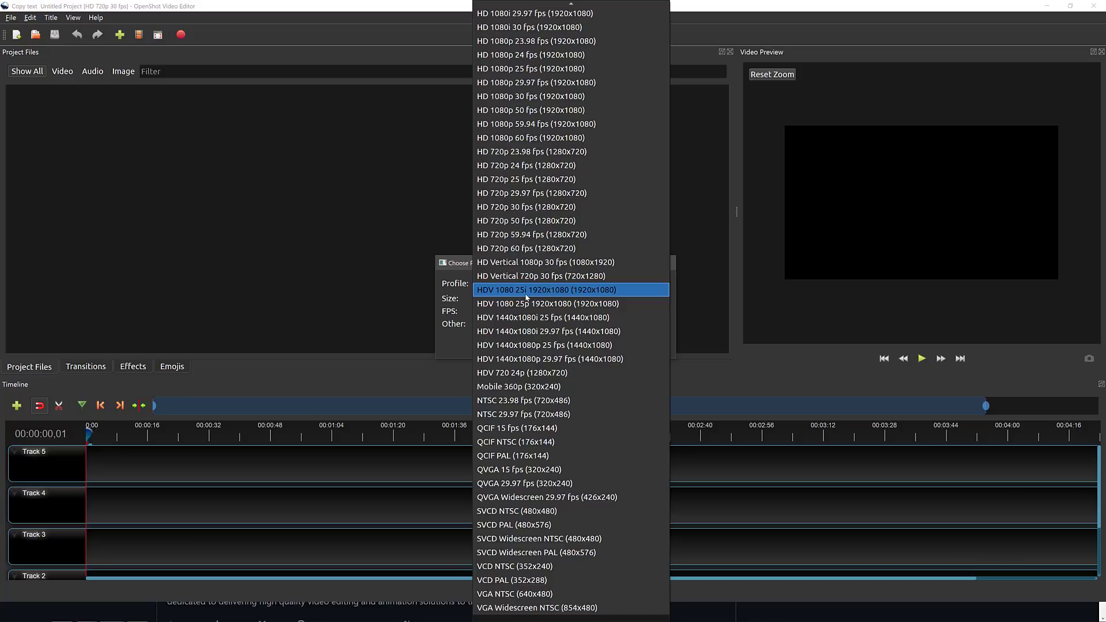
left_click(533, 96)
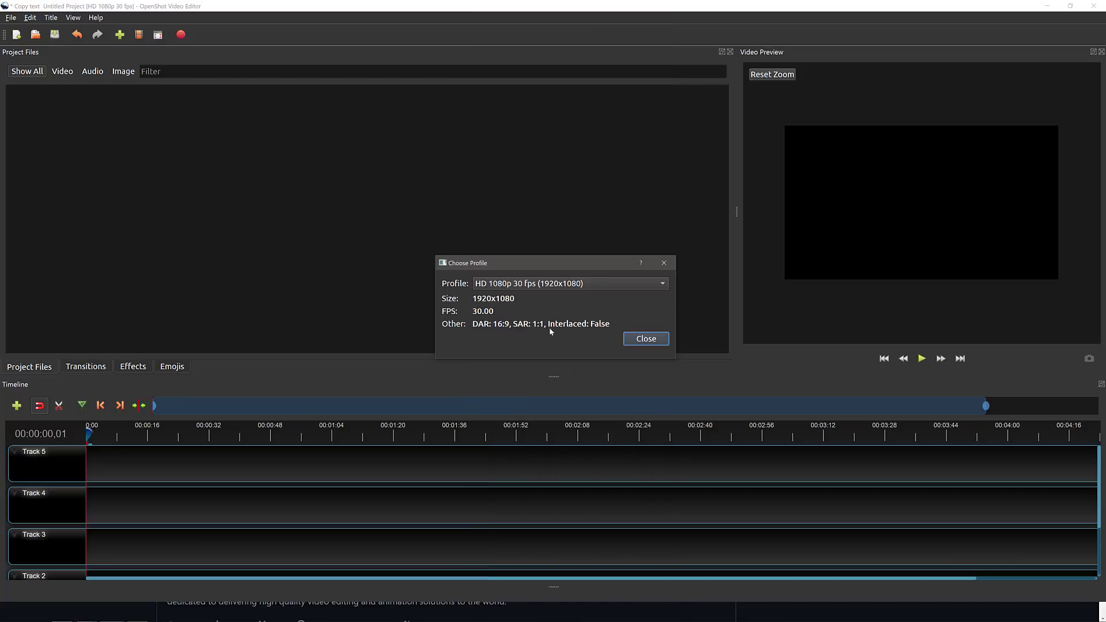
left_click(640, 341)
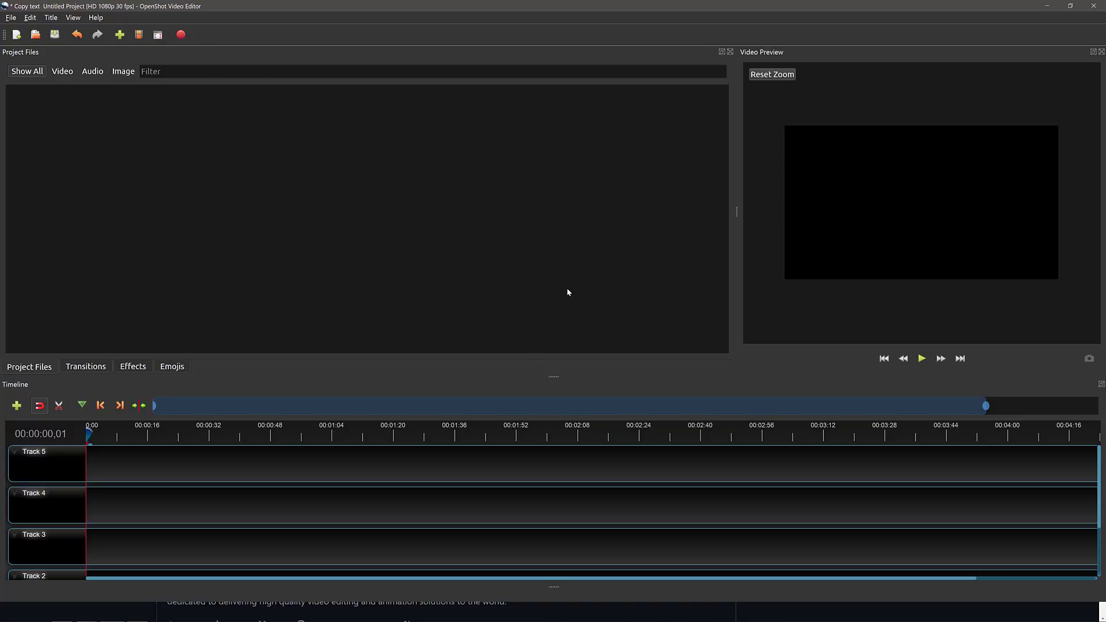
Switch OpenShot to the Advanced View panel layout
left_click(72, 18)
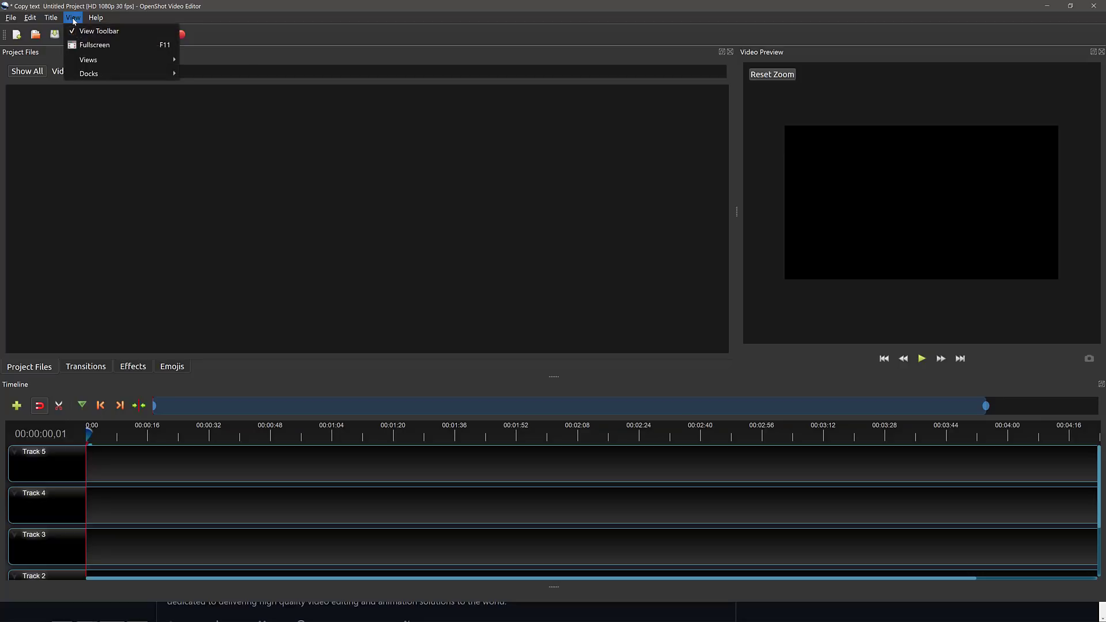
mouse_move(96, 17)
mouse_move(95, 65)
left_click(218, 73)
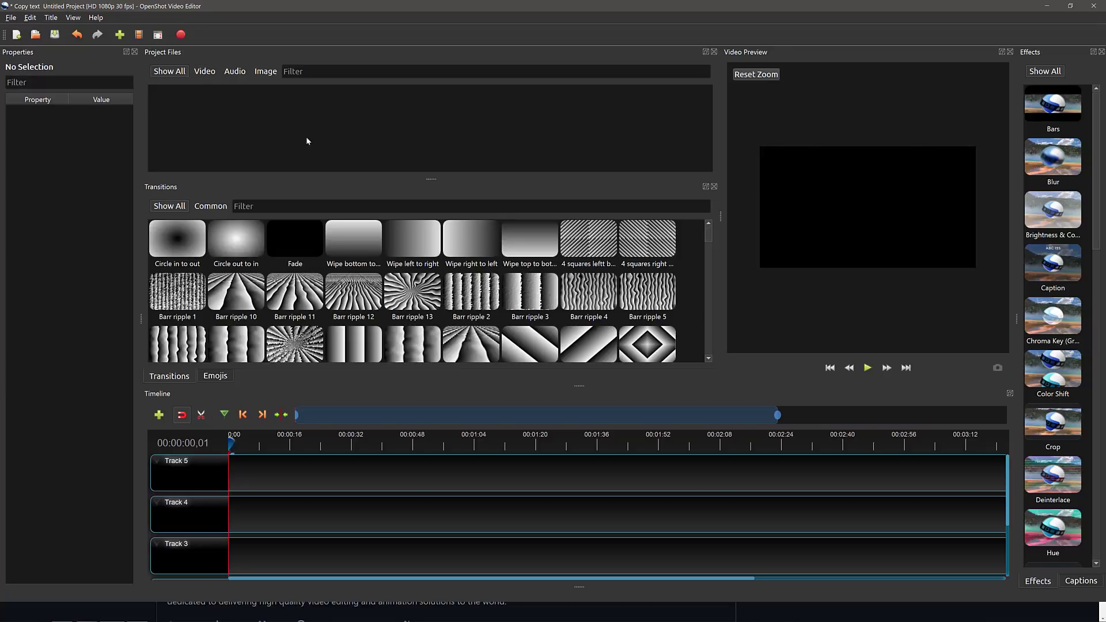
Return to the Simple View layout and bring the browser's GitHub page back
left_click(73, 17)
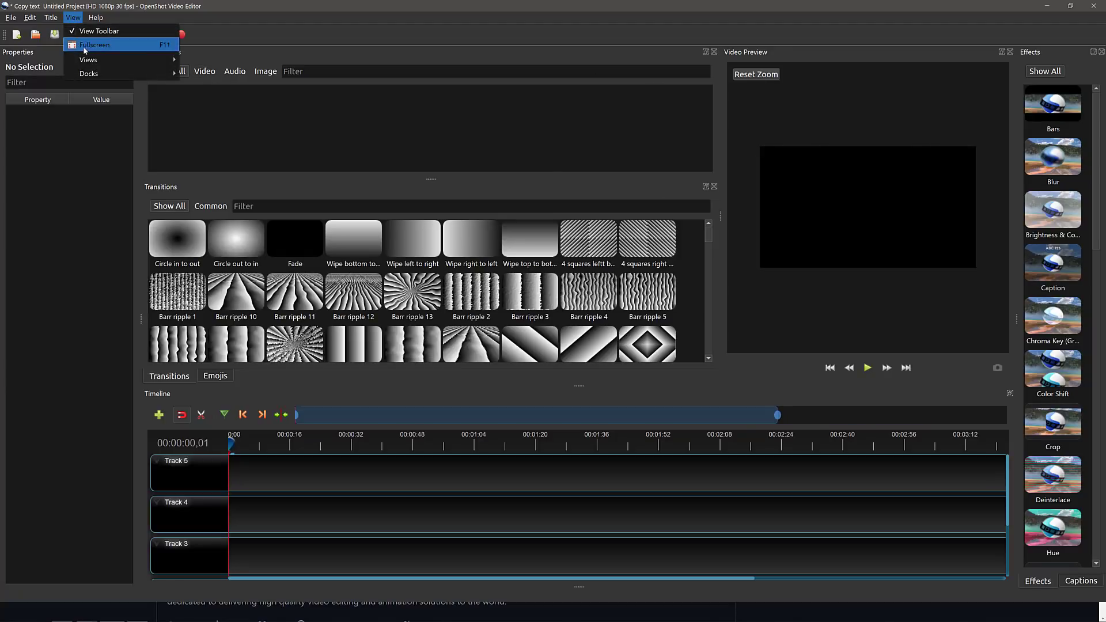
mouse_move(93, 60)
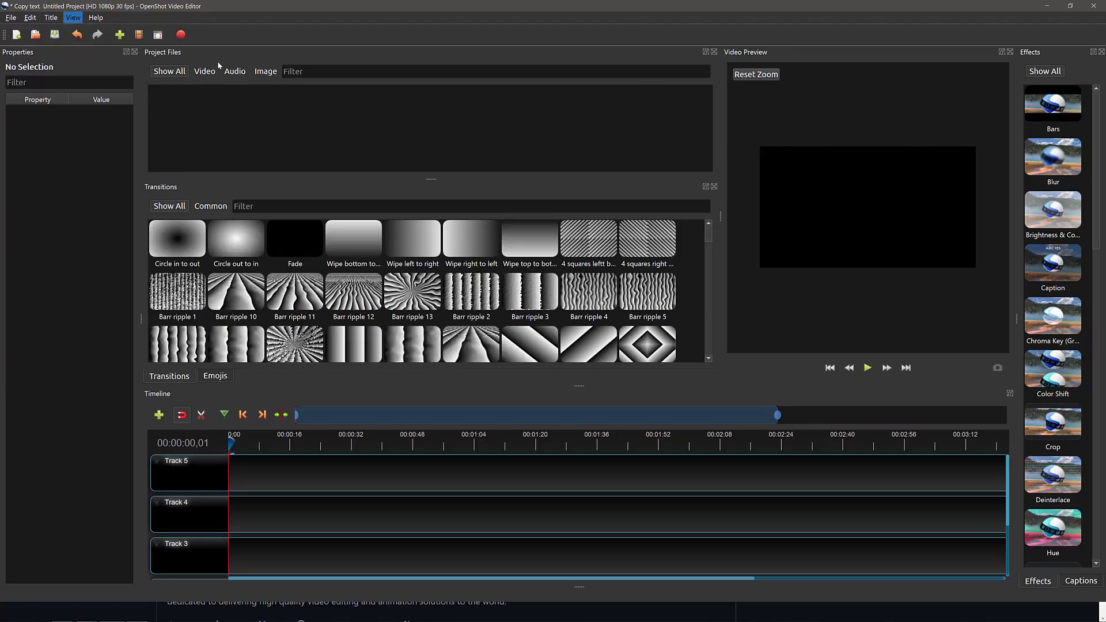
left_click(216, 60)
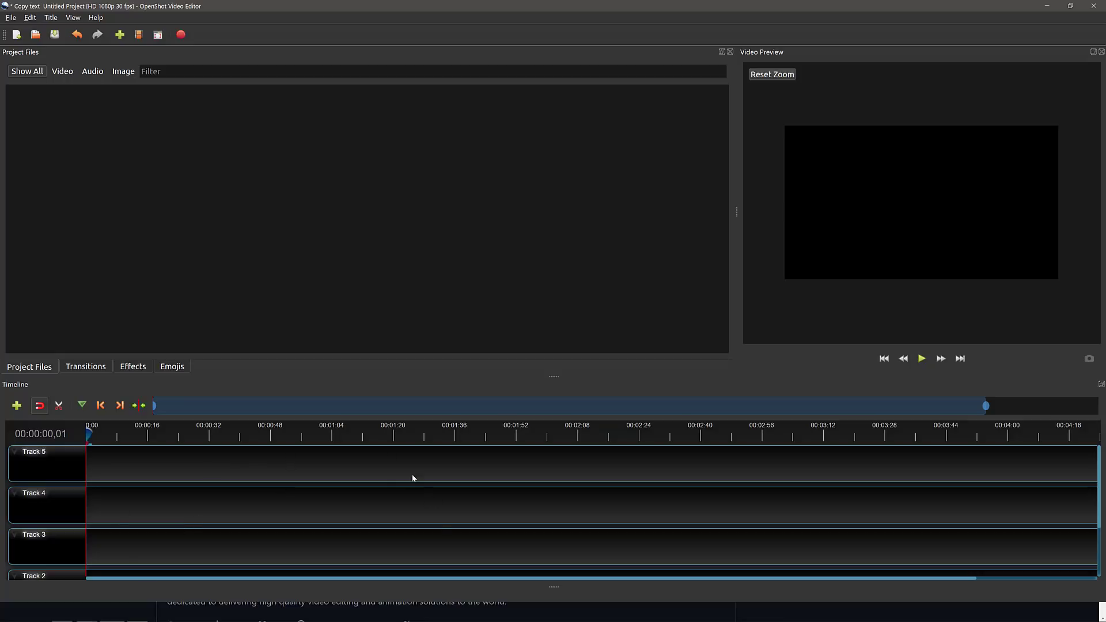
key("alt+Tab")
Bring the File Explorer Downloads folder up over the OpenShot window
left_click(679, 296)
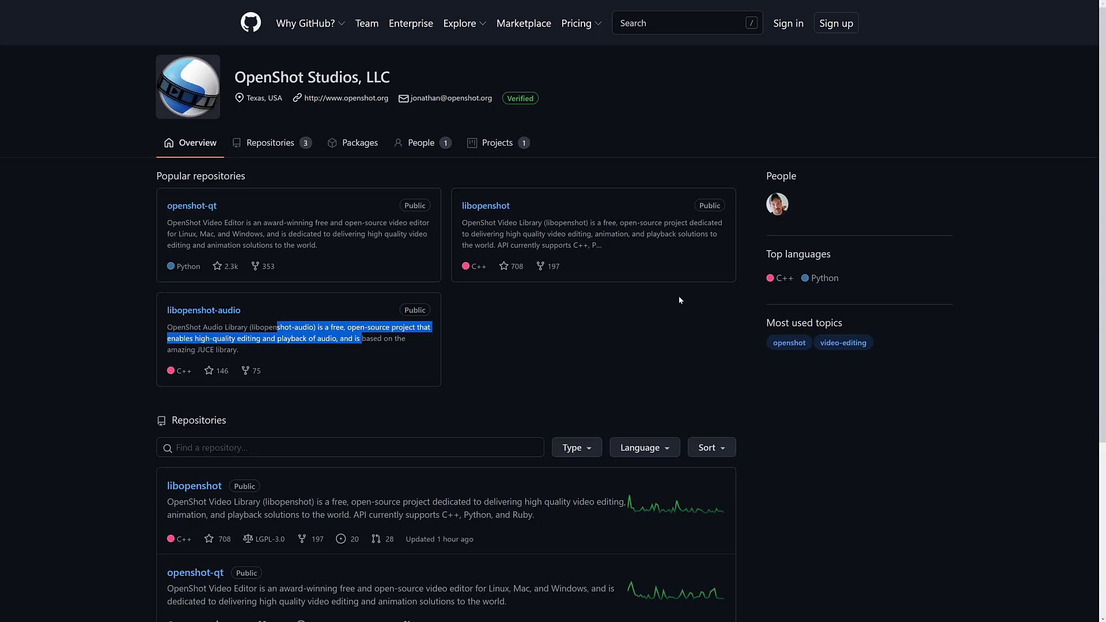
key("alt+Tab")
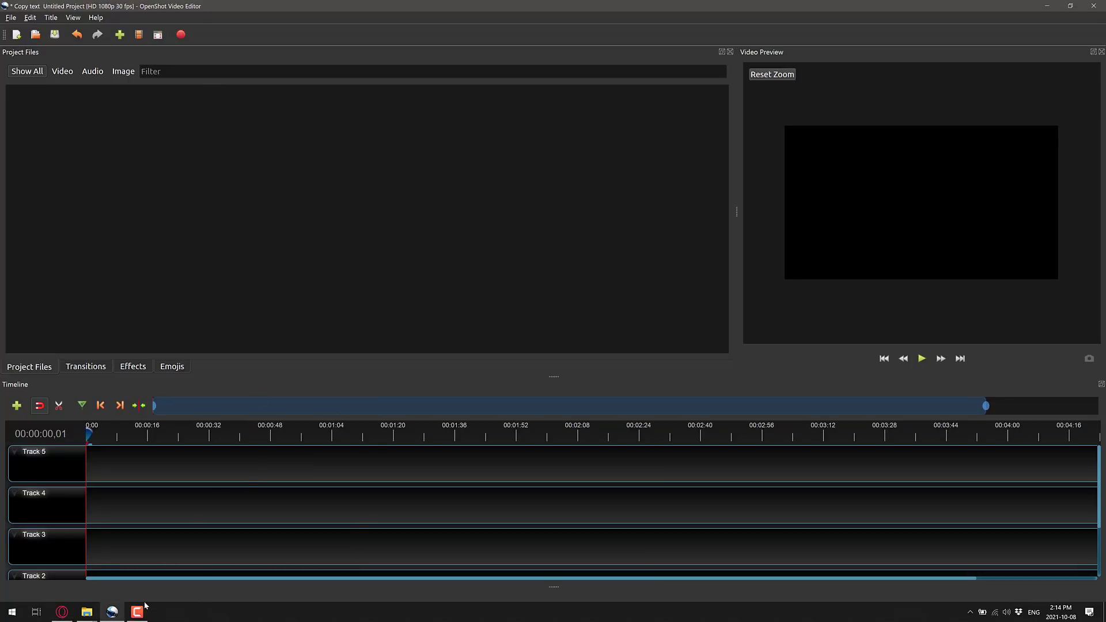
left_click(86, 611)
left_click(151, 565)
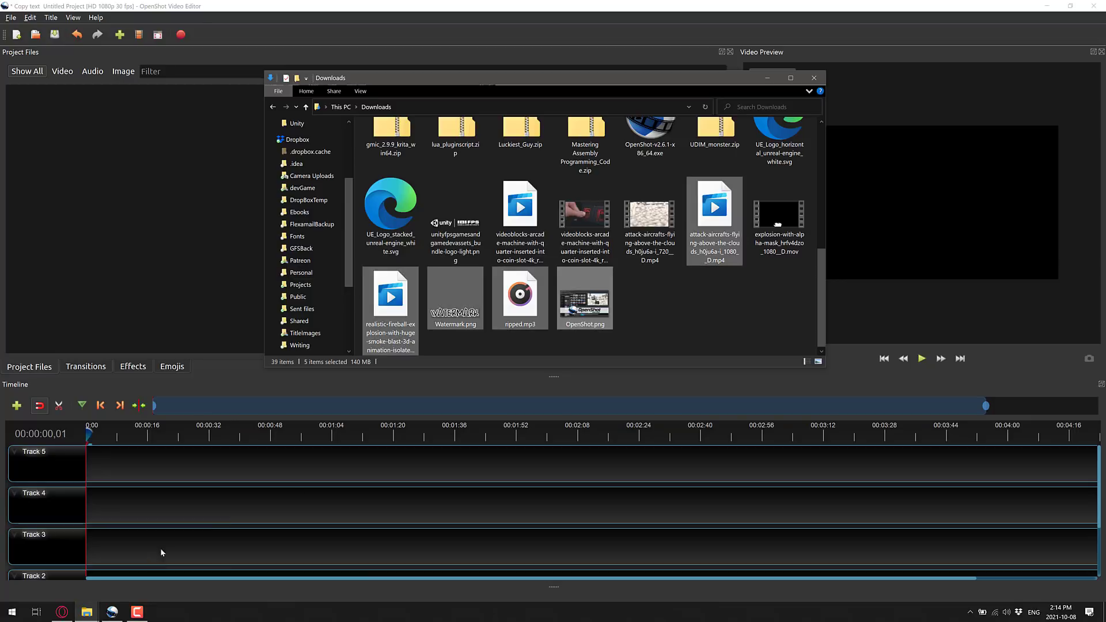
Select OpenShot.png, Watermark.png, the fireball and aircraft clips and ripped.mp3, and drag them into Project Files
left_click(590, 323)
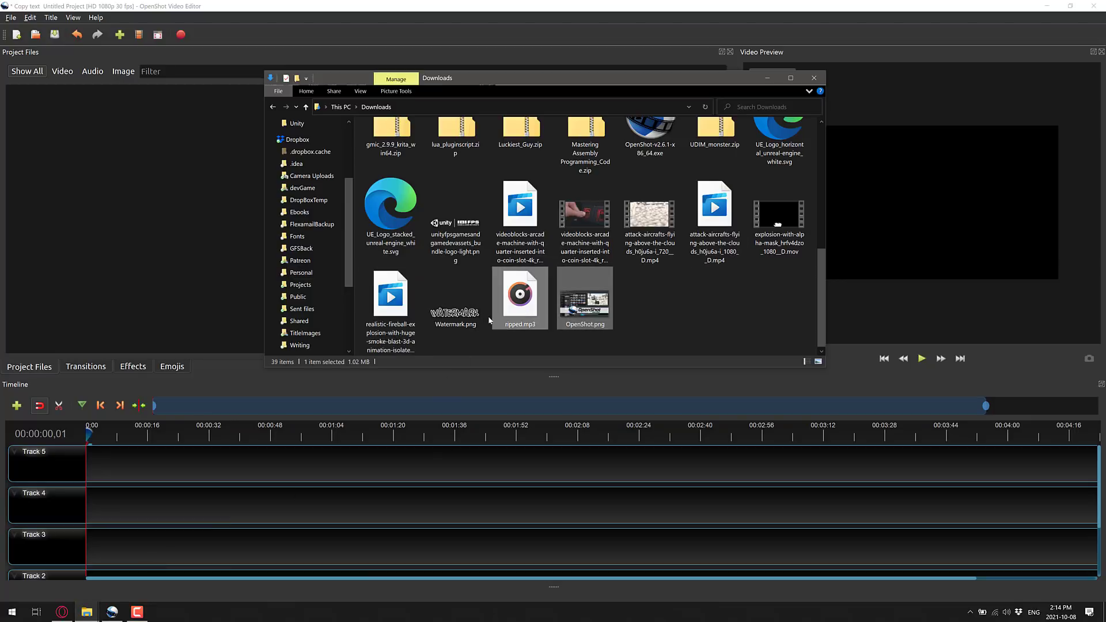
left_click(455, 311, "shift")
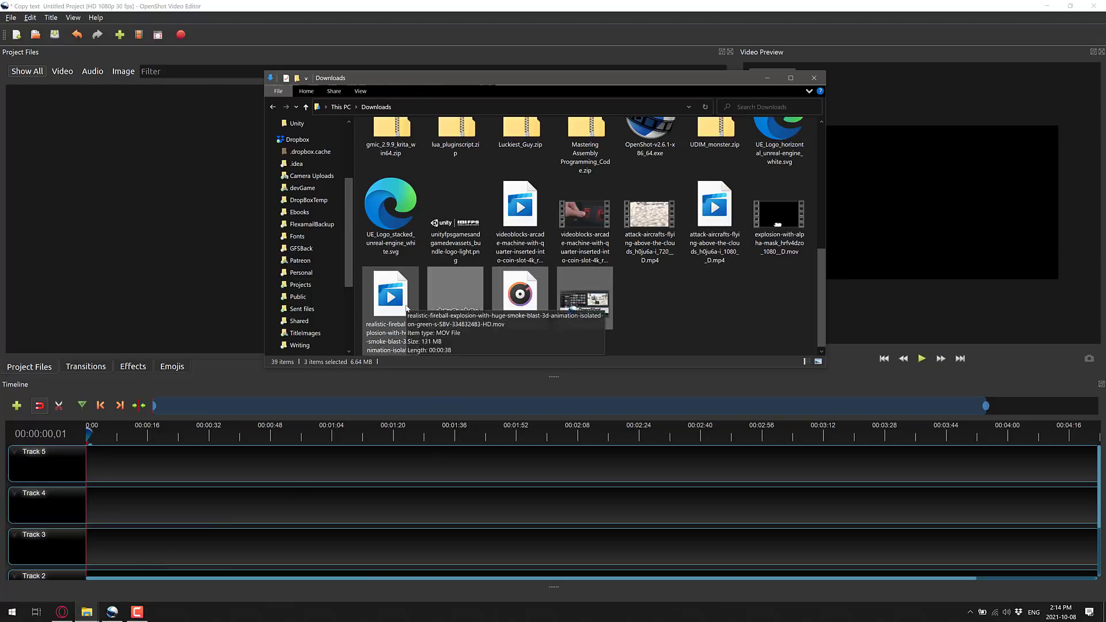
left_click(406, 308, "ctrl")
left_click(739, 217, "ctrl")
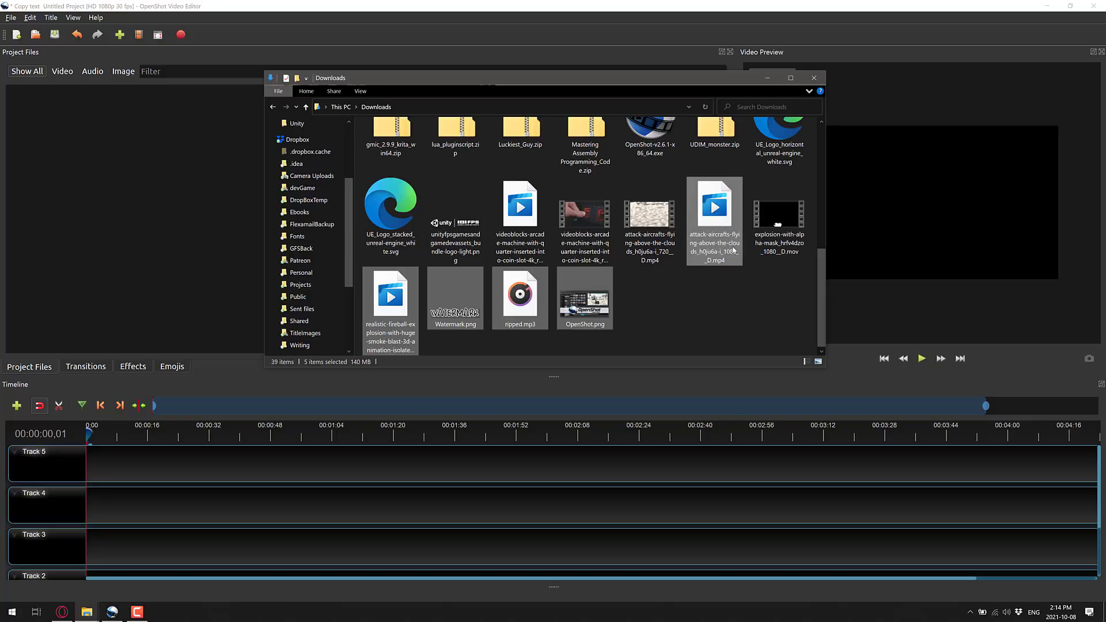
left_click(729, 228, "ctrl")
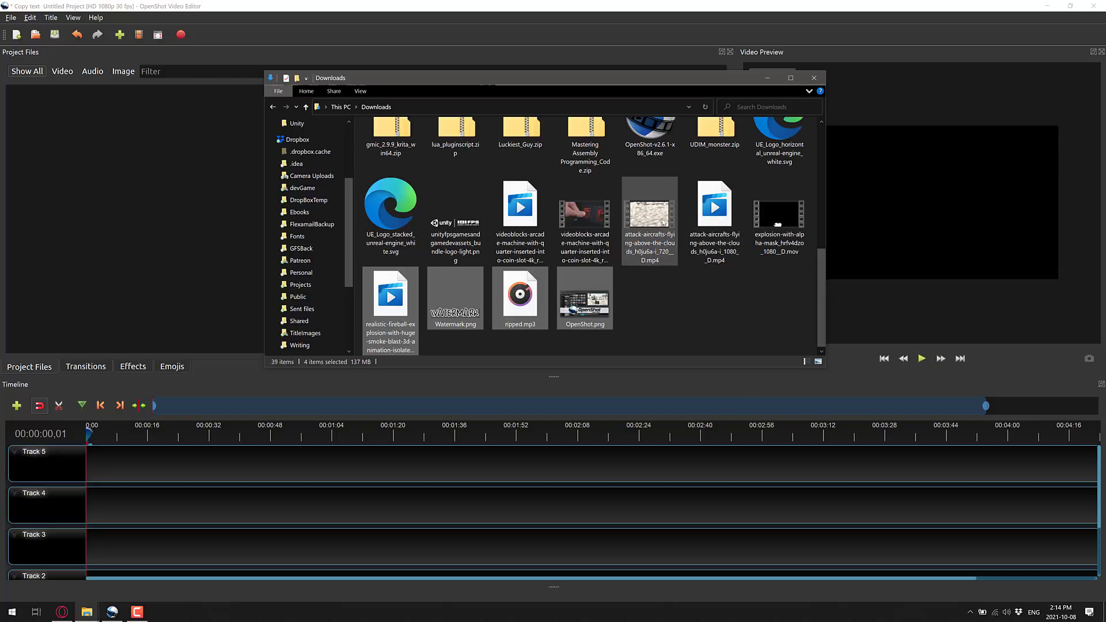
left_click_drag(724, 208, 134, 178)
left_click(134, 178)
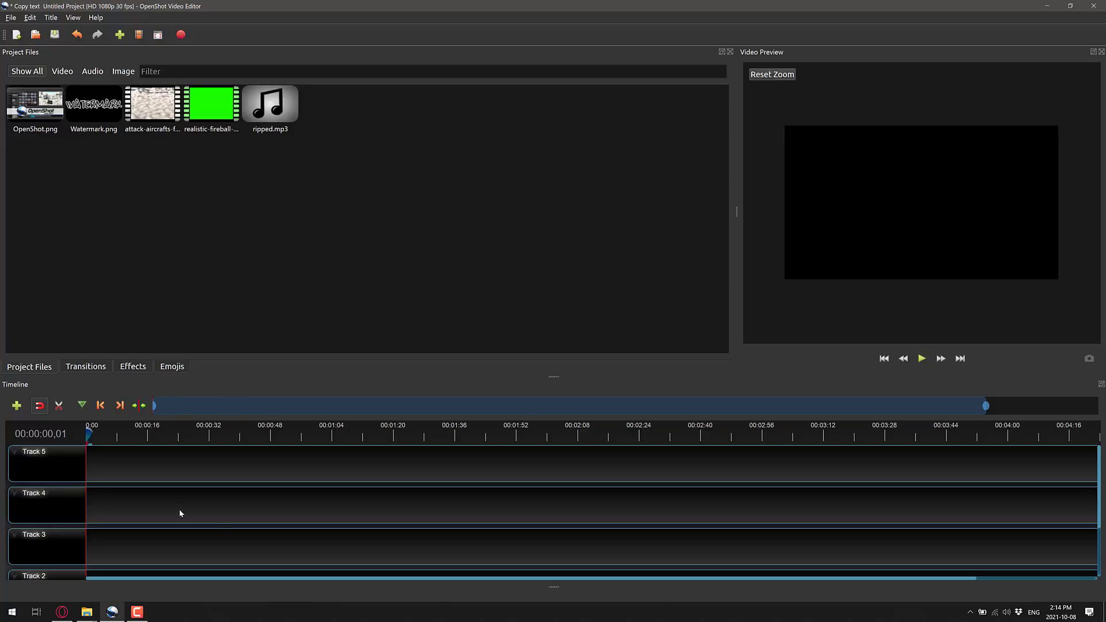
Place the attack-aircrafts video at the start of Track 1
scroll(207, 525, "down", 2)
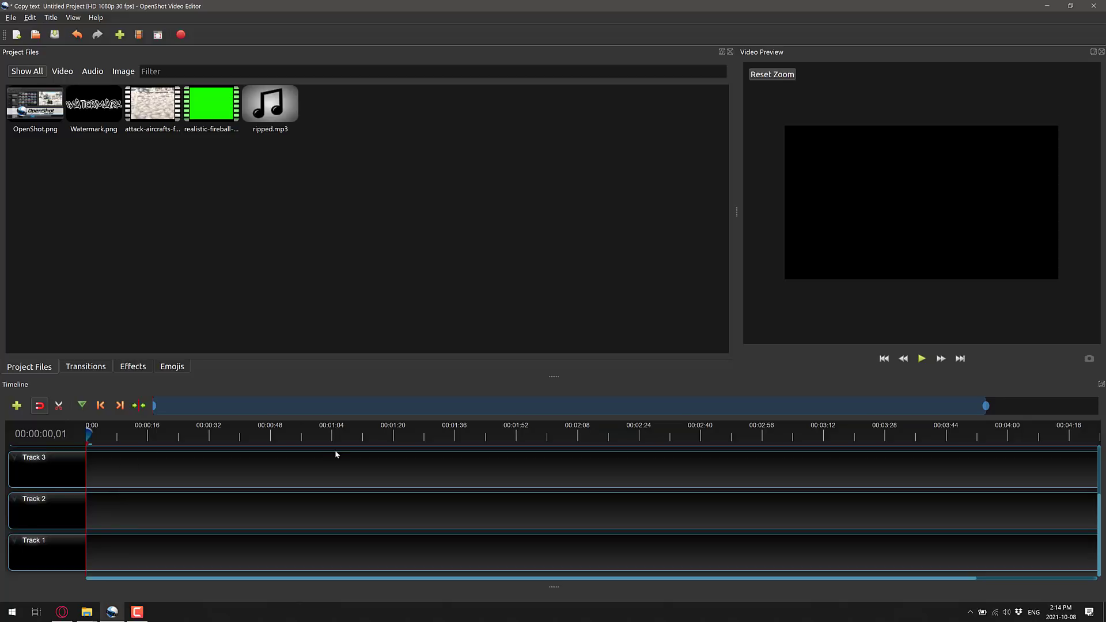
left_click(160, 116)
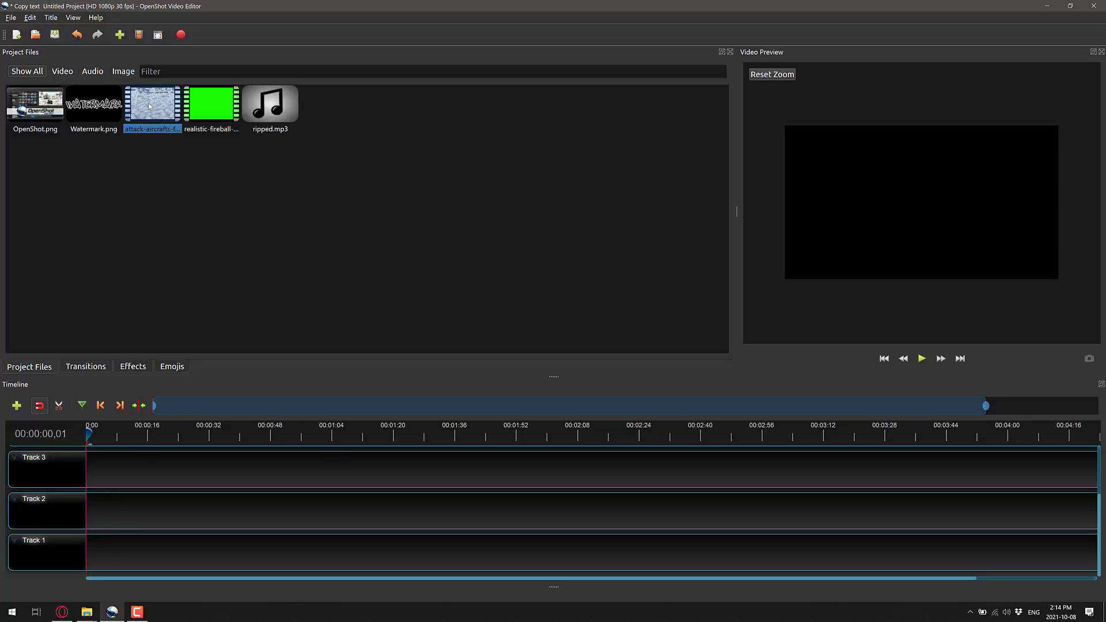
left_click_drag(149, 105, 95, 557)
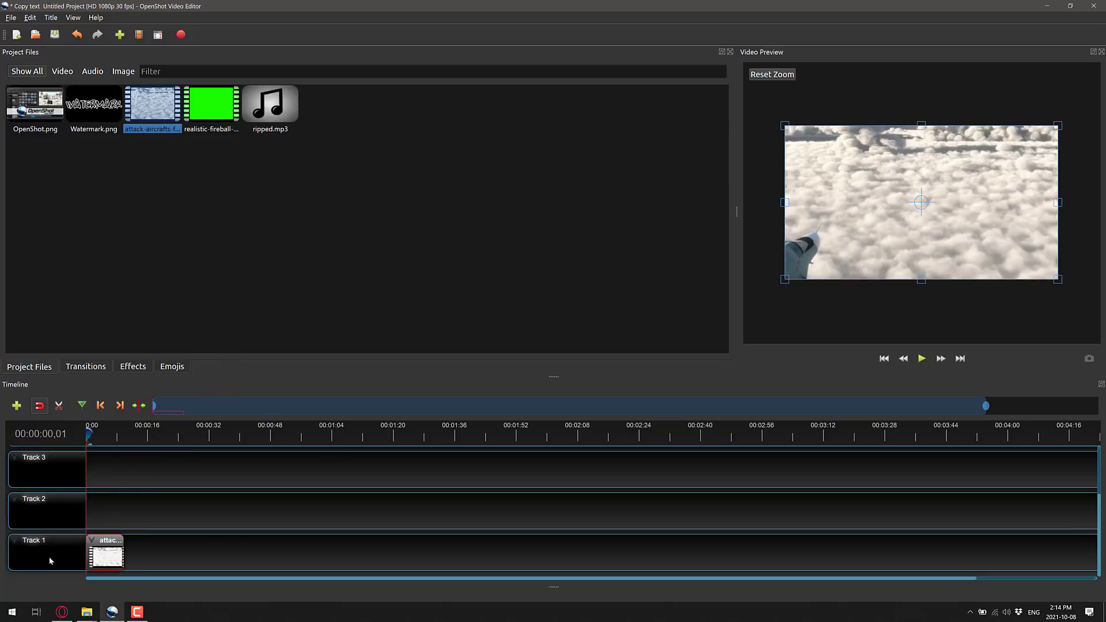
Play the preview briefly, pause it, and jump back to the start
left_click(922, 359)
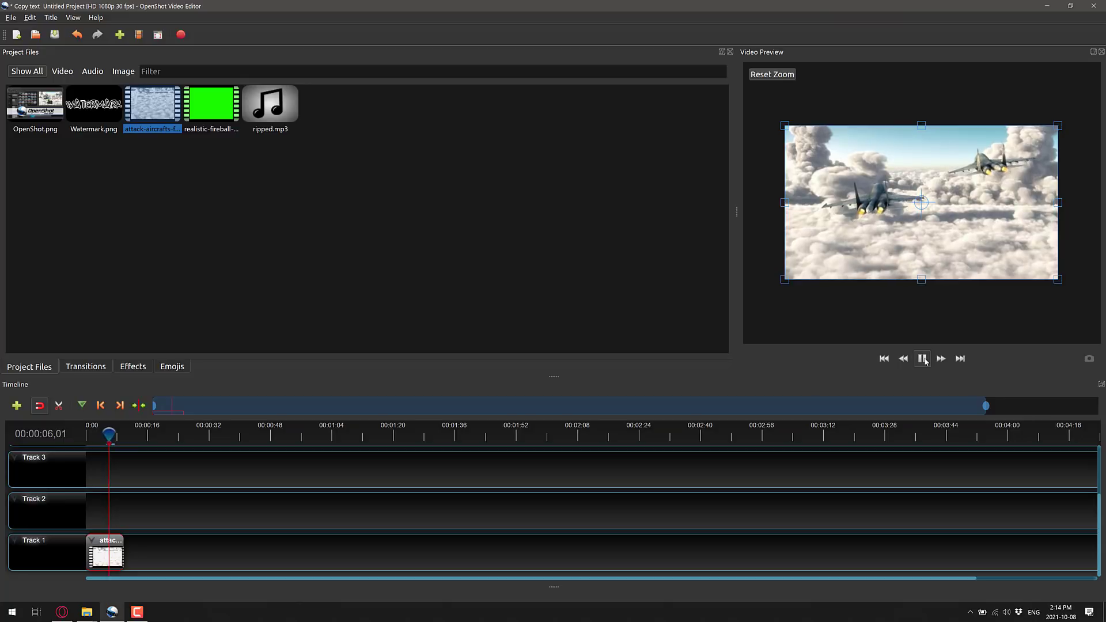
left_click(922, 359)
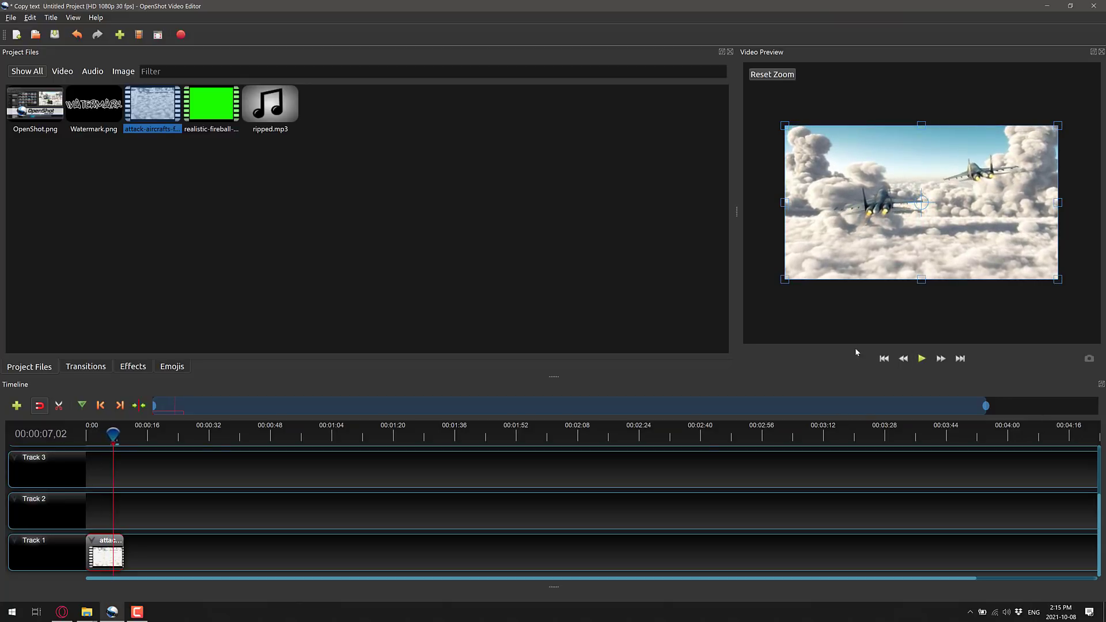
left_click(883, 358)
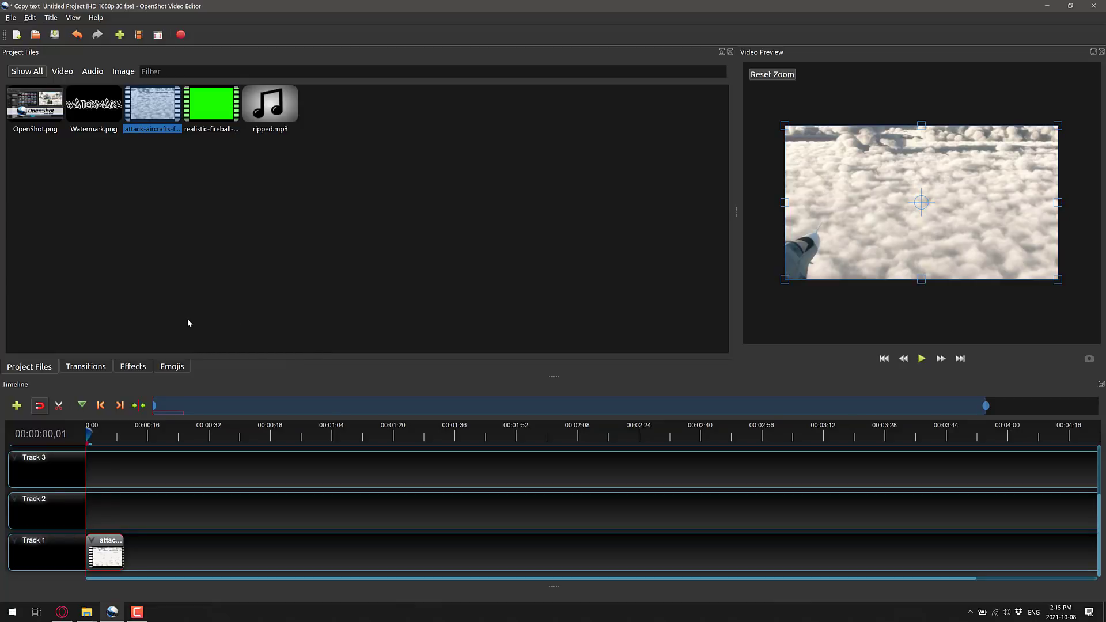
Apply Fade > End of Clip > Fade Out (Fast) to the aircraft clip
right_click(115, 542)
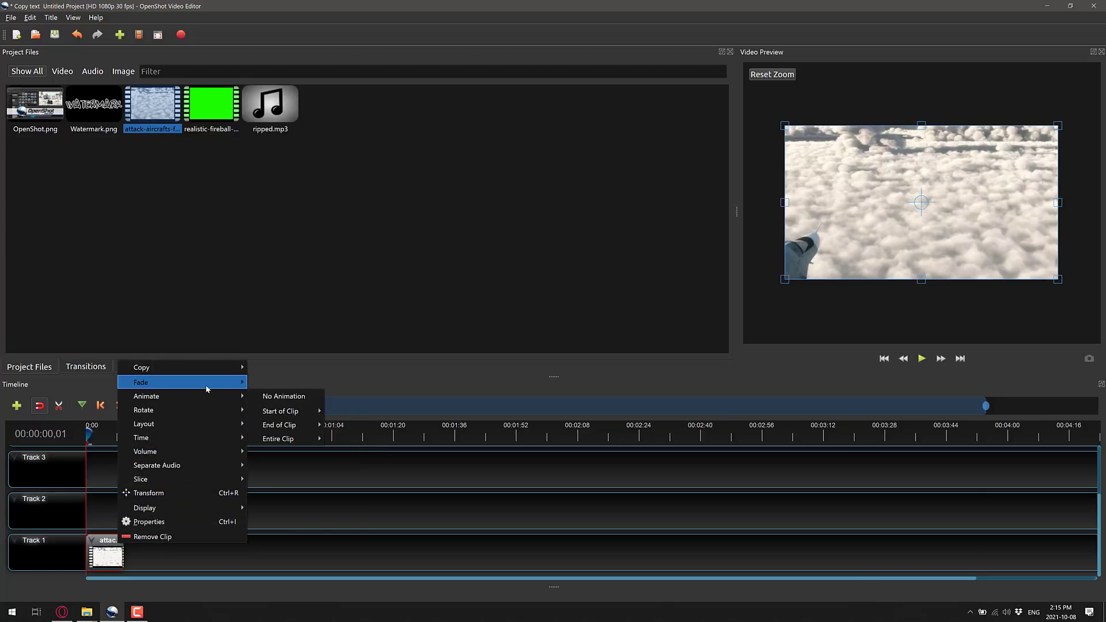
mouse_move(208, 390)
mouse_move(278, 415)
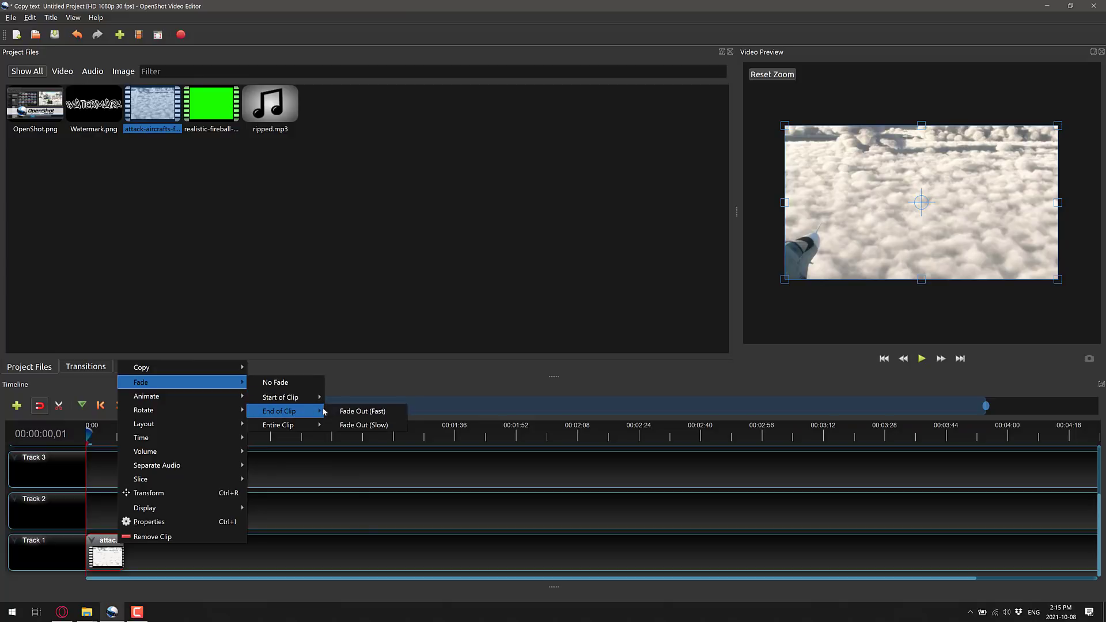
left_click(354, 412)
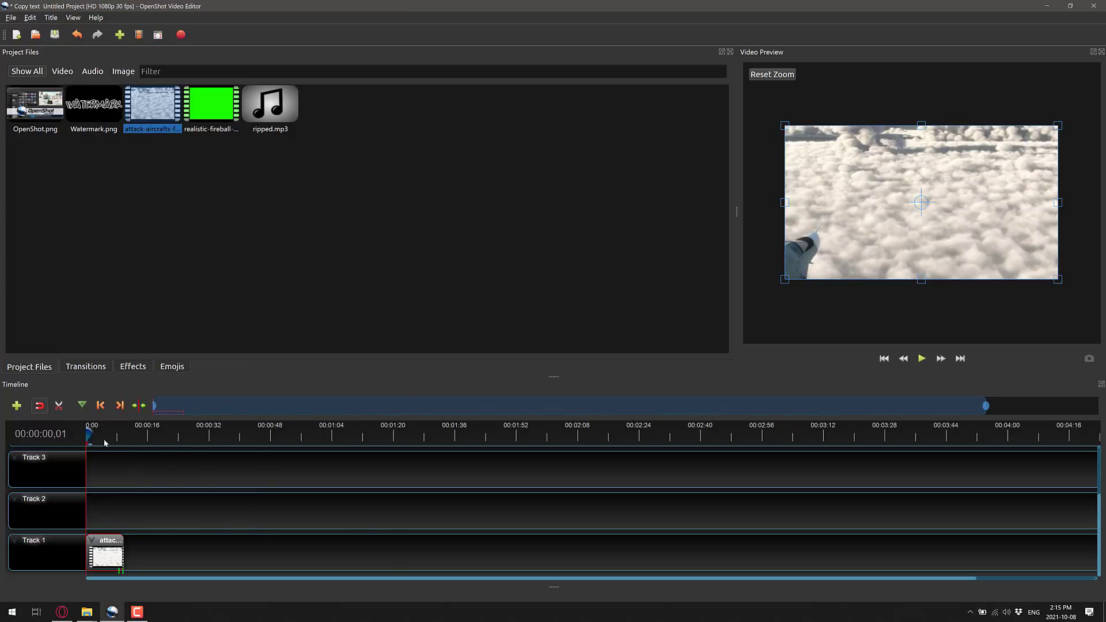
Play the clip's final seconds to check the fade, then move the playhead back to about 5 s
left_click_drag(88, 433, 117, 436)
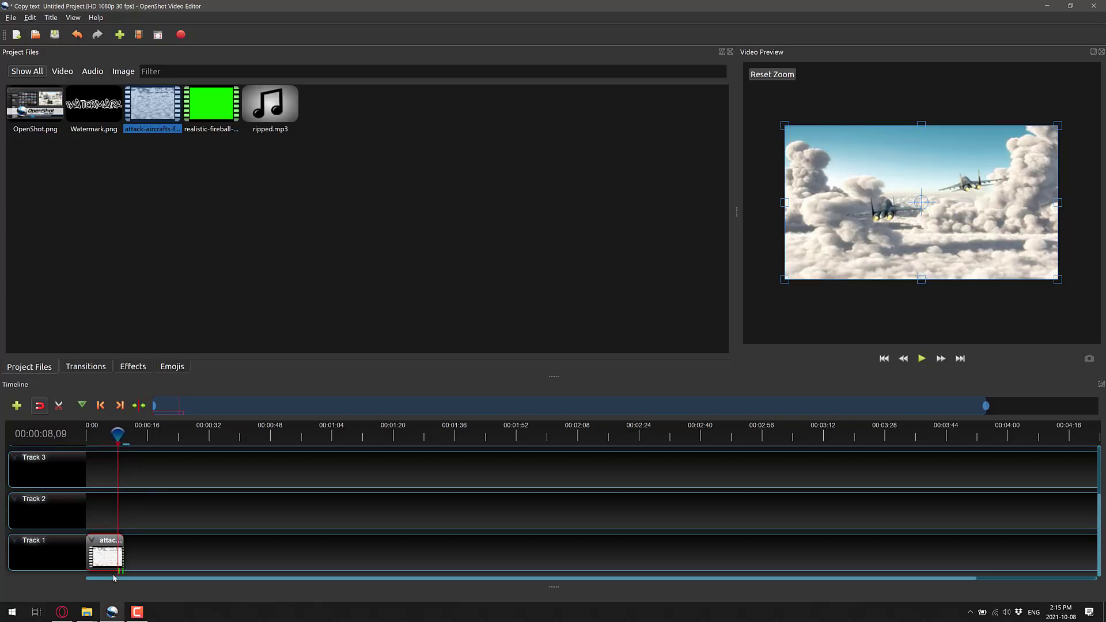
left_click(921, 359)
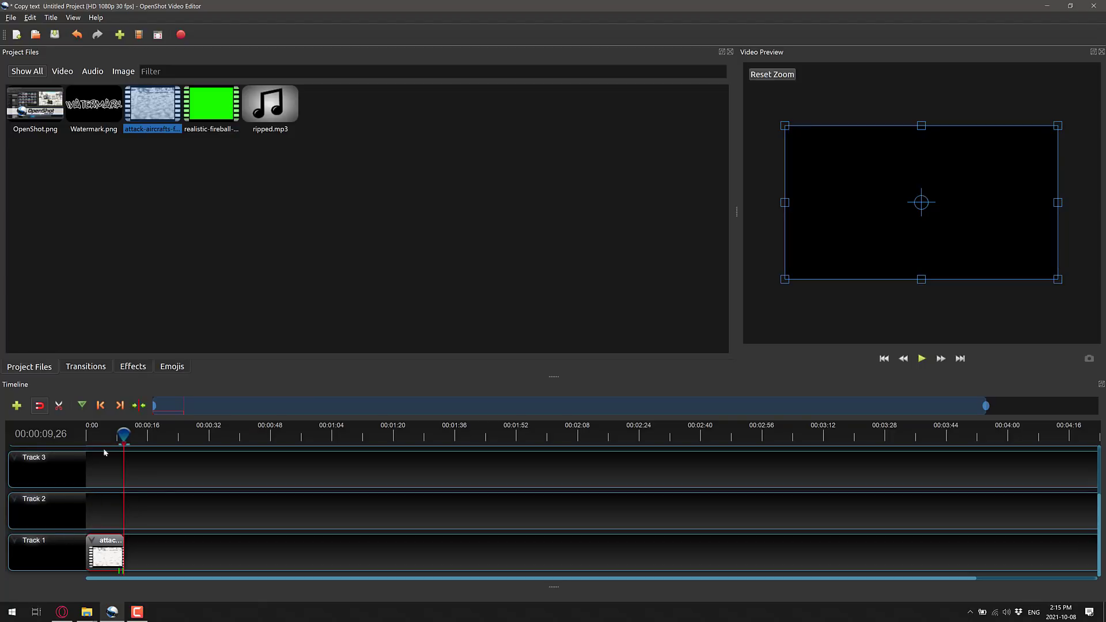
left_click_drag(125, 433, 104, 438)
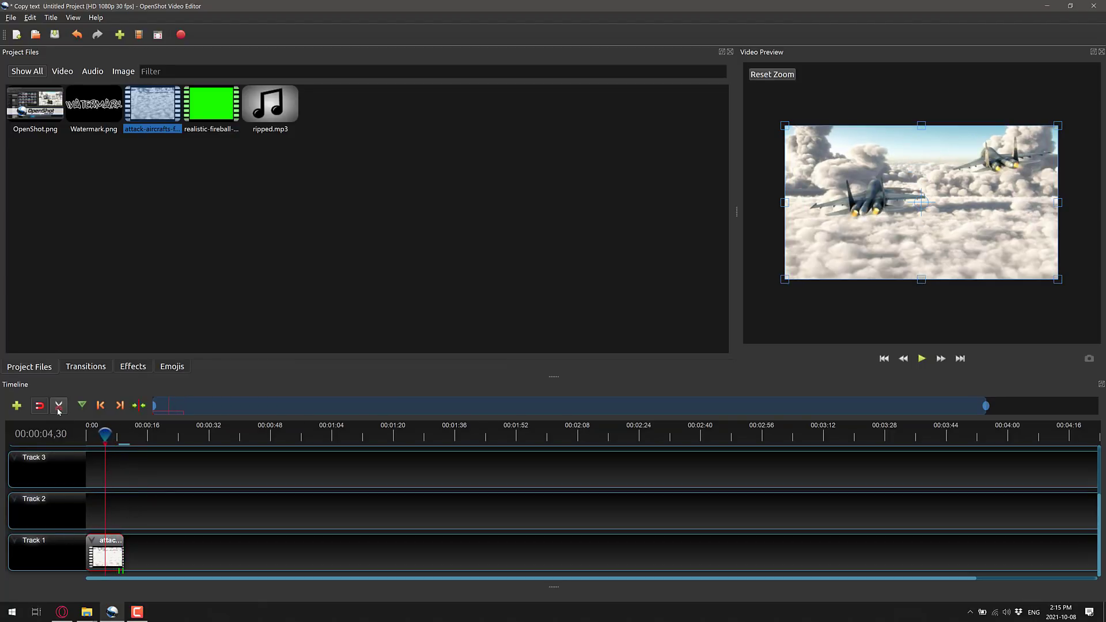
right_click(108, 551)
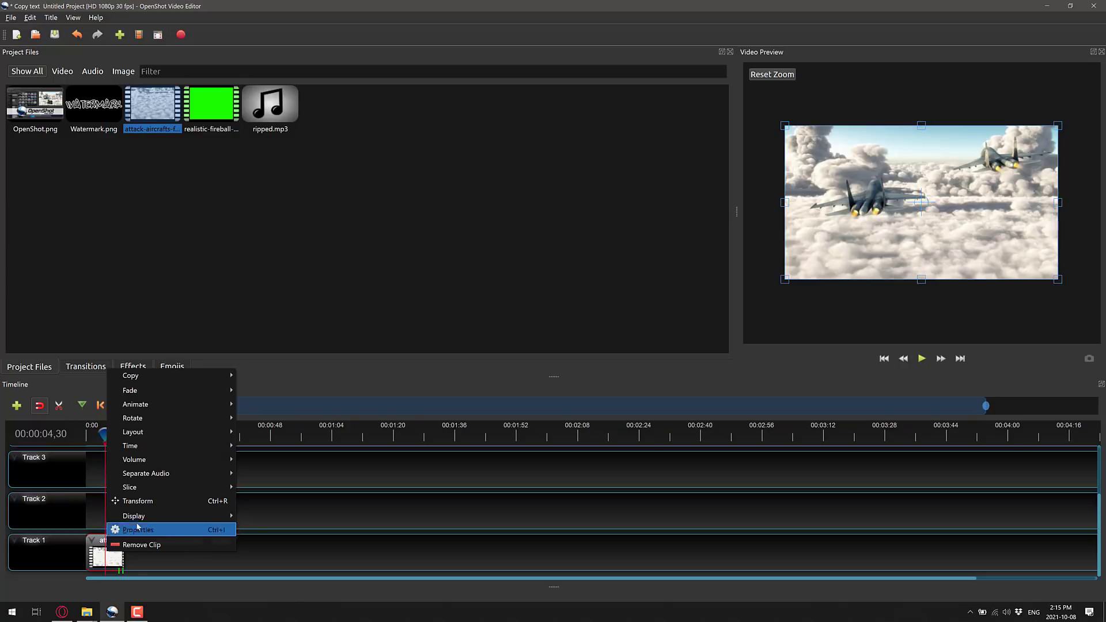
mouse_move(172, 486)
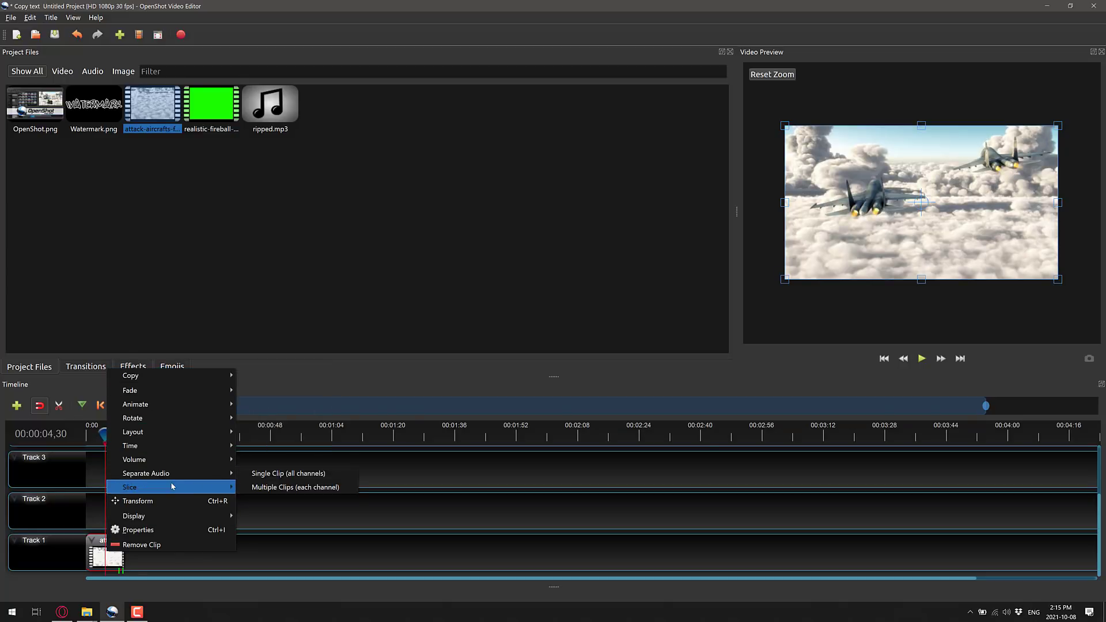
left_click(266, 489)
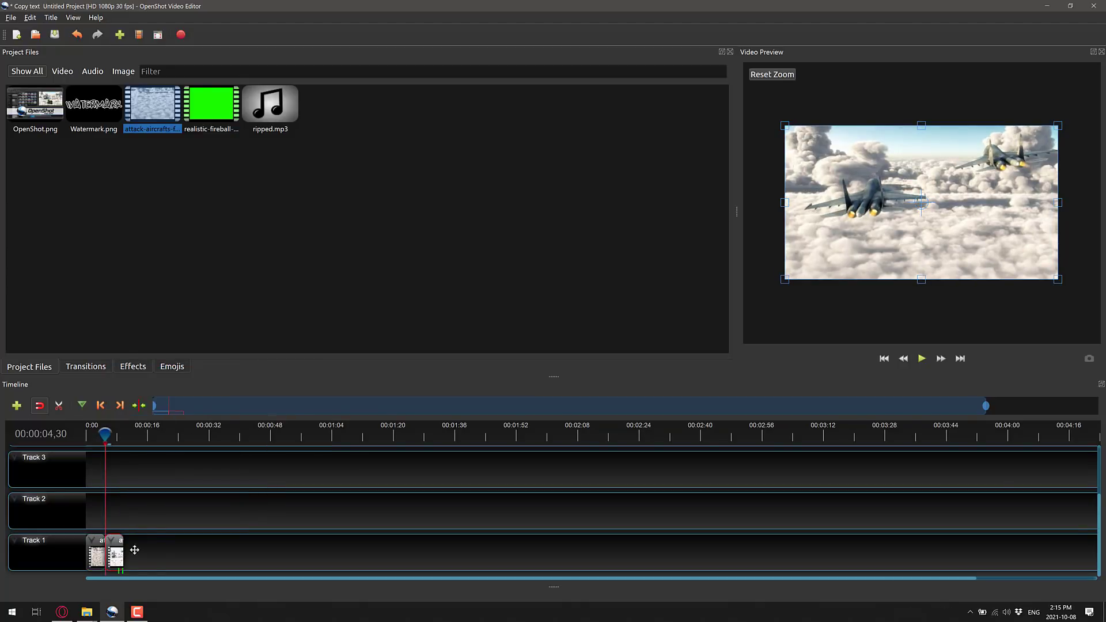
mouse_move(137, 550)
left_mouse_down()
mouse_move(159, 552)
mouse_move(115, 550)
left_mouse_up()
key("ctrl+z")
key("ctrl+z")
key("ctrl+z")
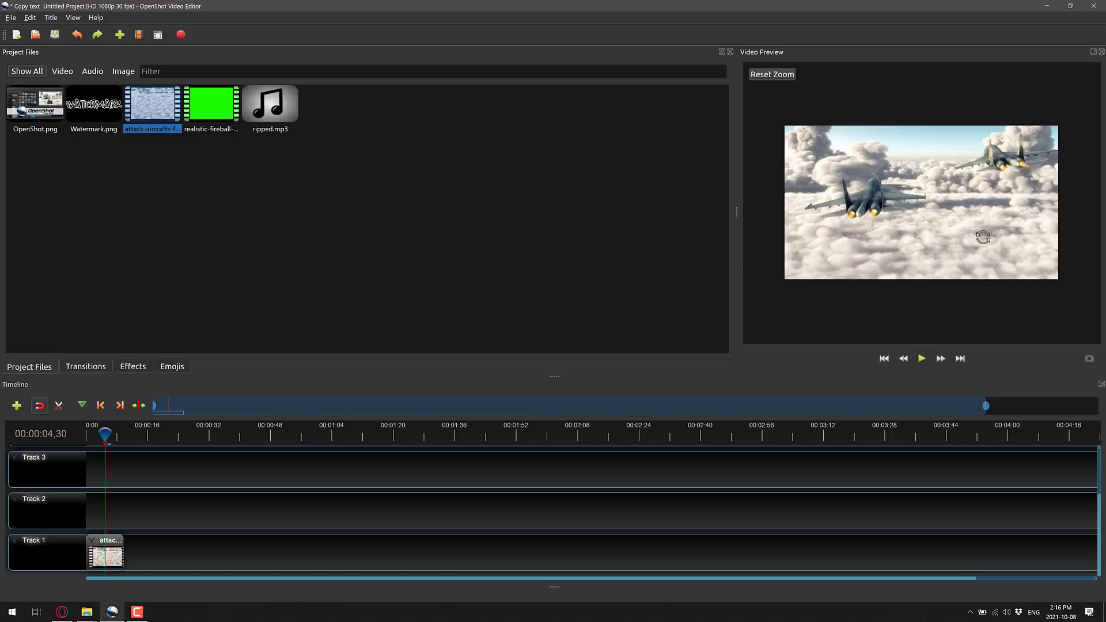
left_click(260, 282)
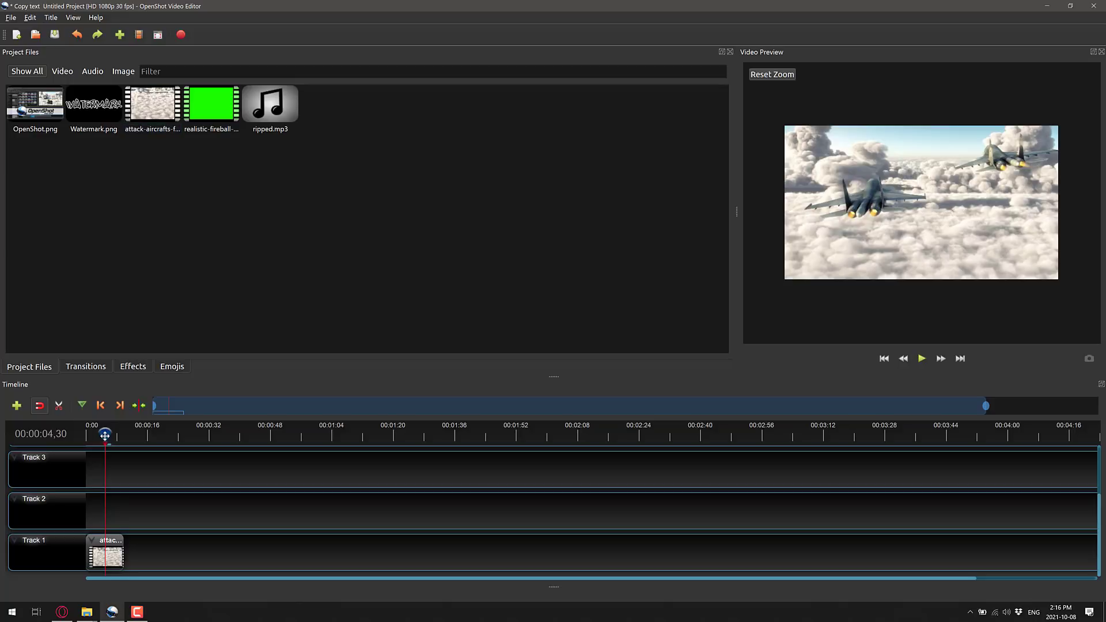
left_click_drag(105, 435, 89, 438)
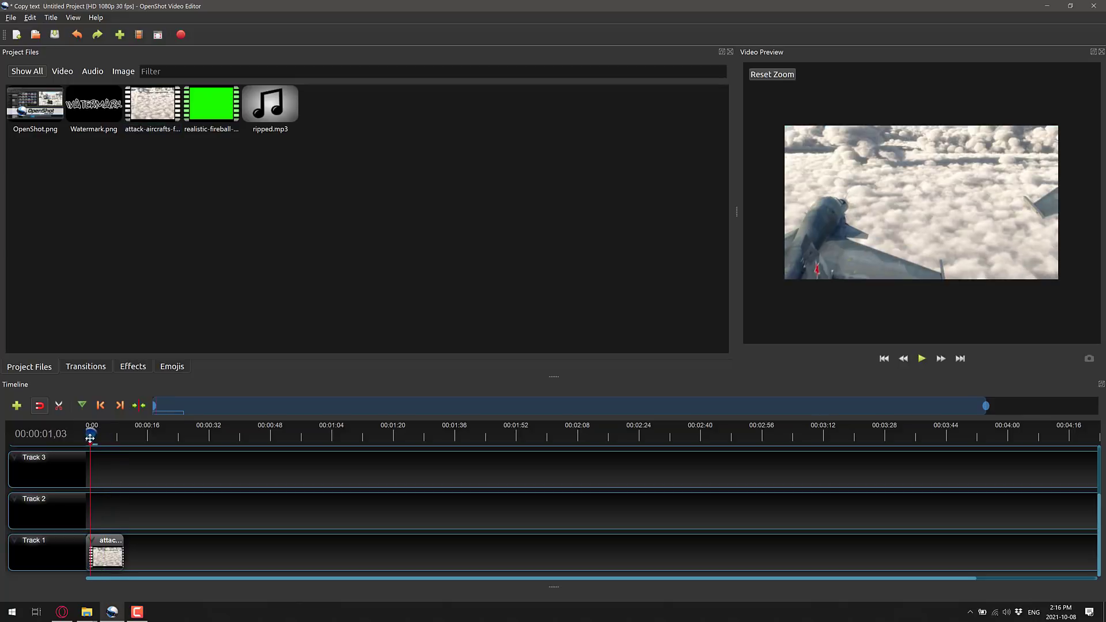
Place Watermark.png on Track 2, nudging it to start about 1 s in with snapping off
left_click_drag(98, 115, 111, 523)
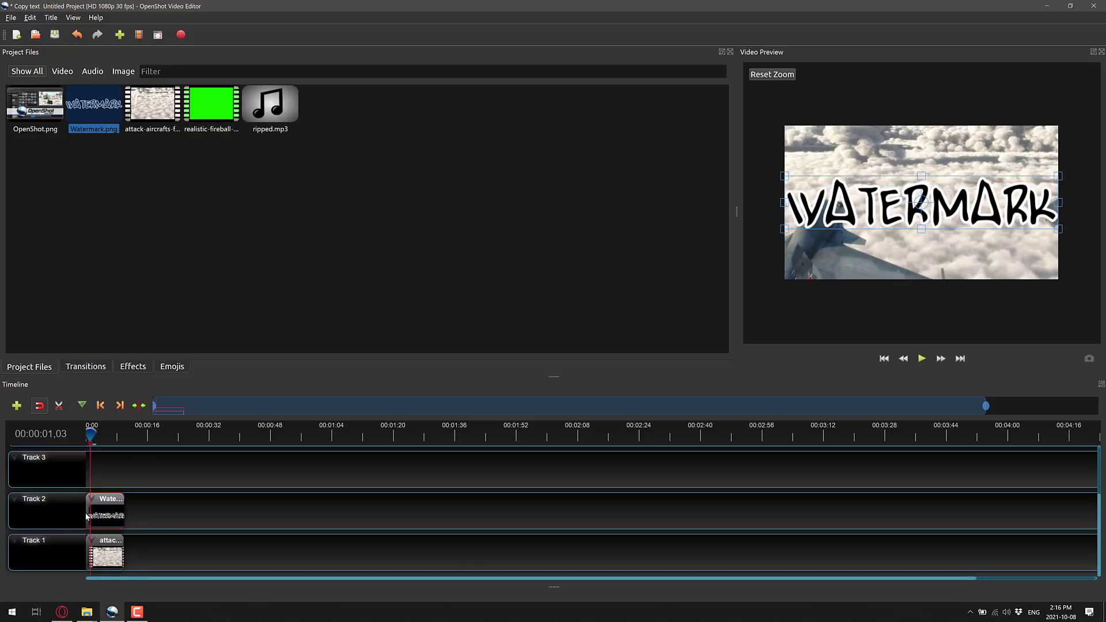
left_click(40, 405)
left_click_drag(112, 507, 115, 509)
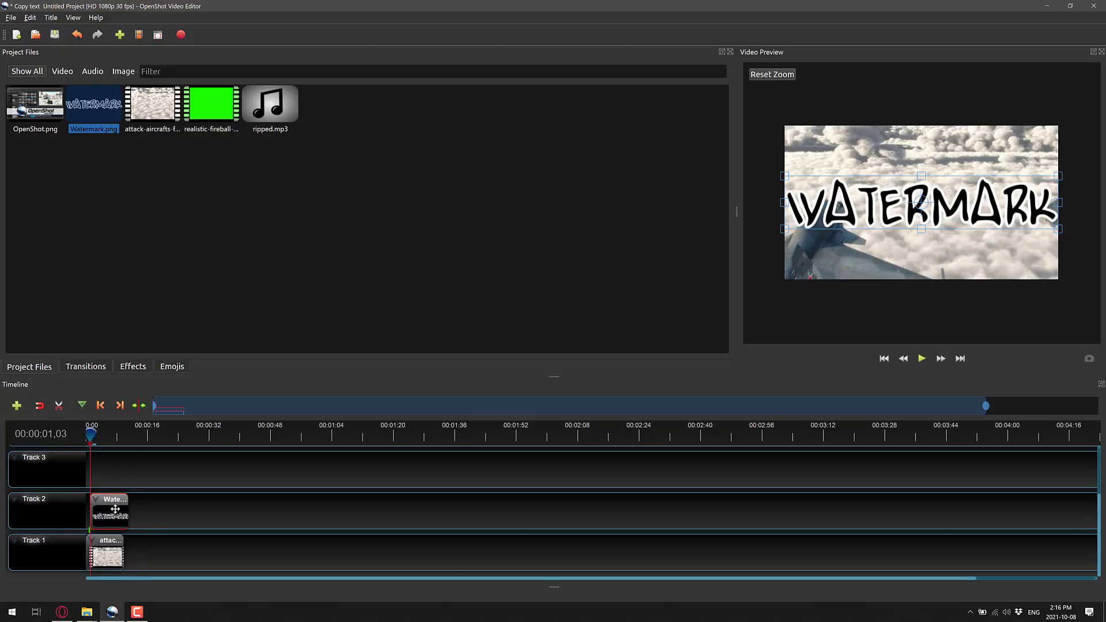
left_click(39, 405)
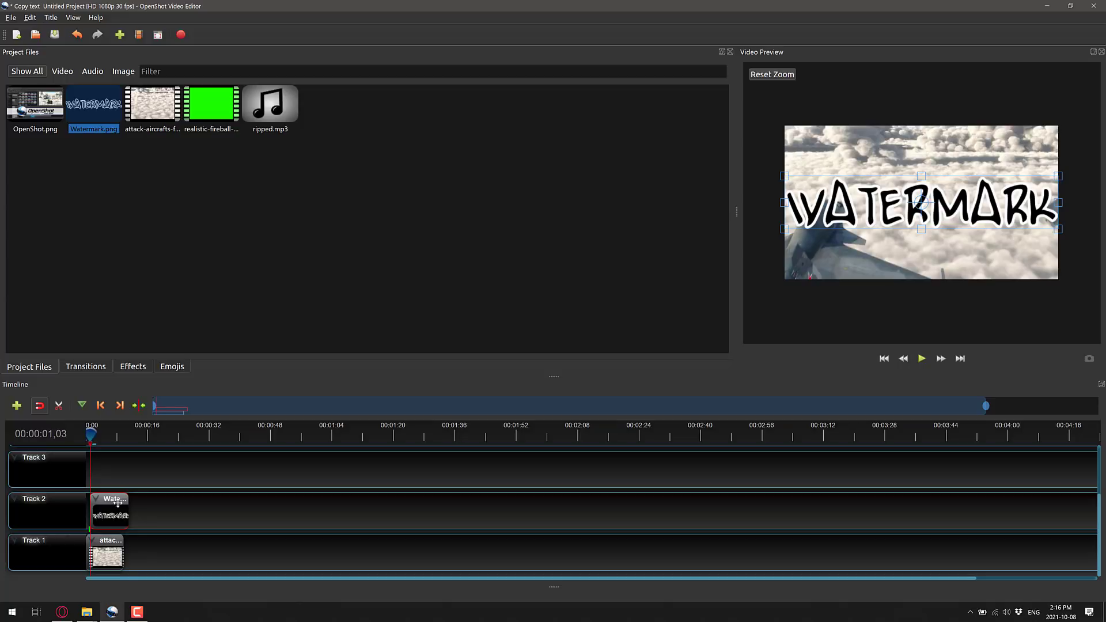
left_click_drag(127, 504, 123, 505)
Zoom the timeline in and stretch the watermark's right edge to the aircraft clip's end
scroll(365, 517, "down", 3)
scroll(363, 512, "up", 4)
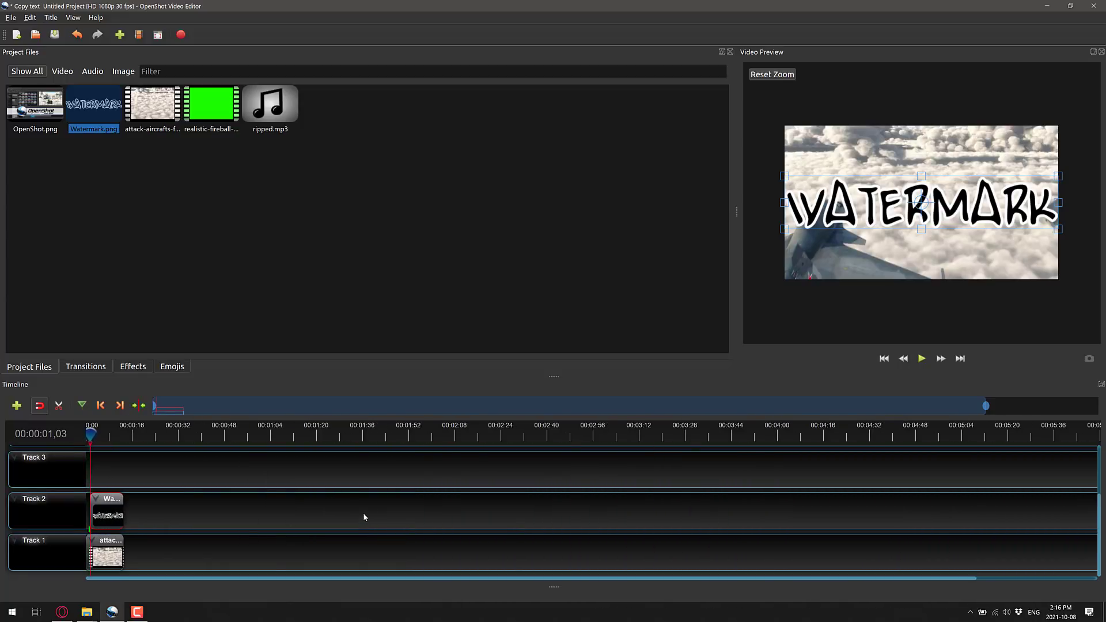
scroll(362, 509, "down", 3)
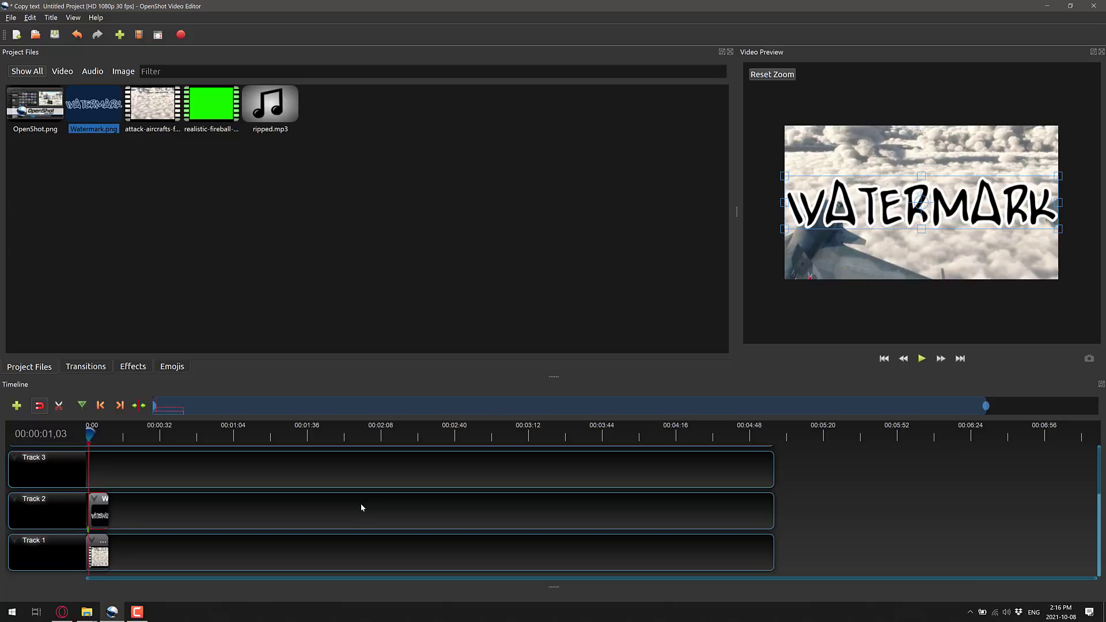
scroll(361, 504, "up", 1)
left_click_drag(988, 403, 196, 404)
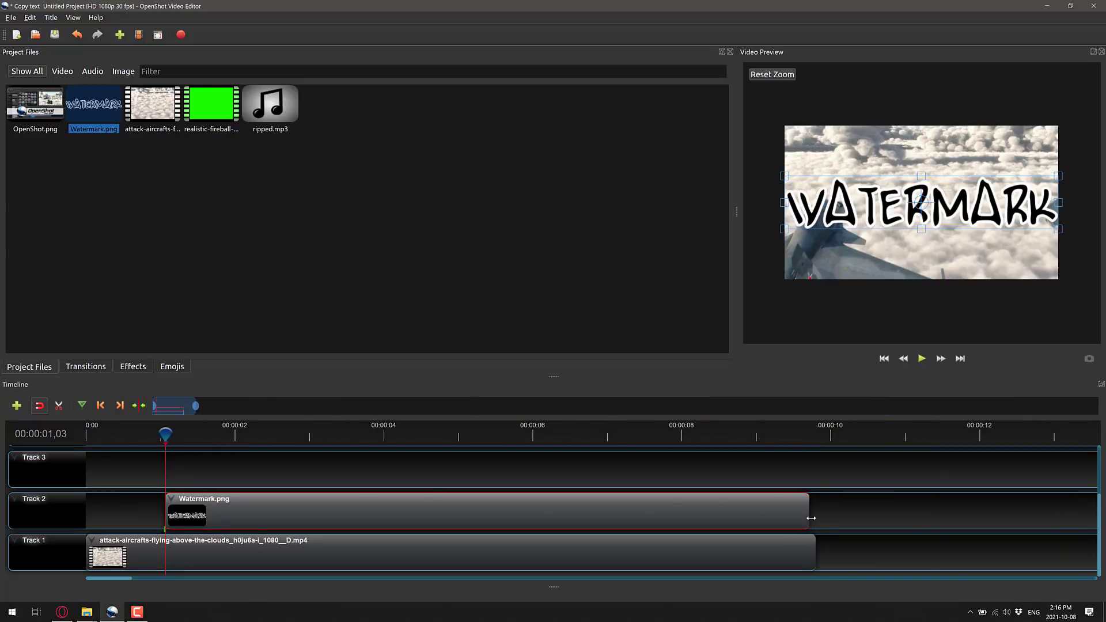
left_click_drag(811, 518, 815, 517)
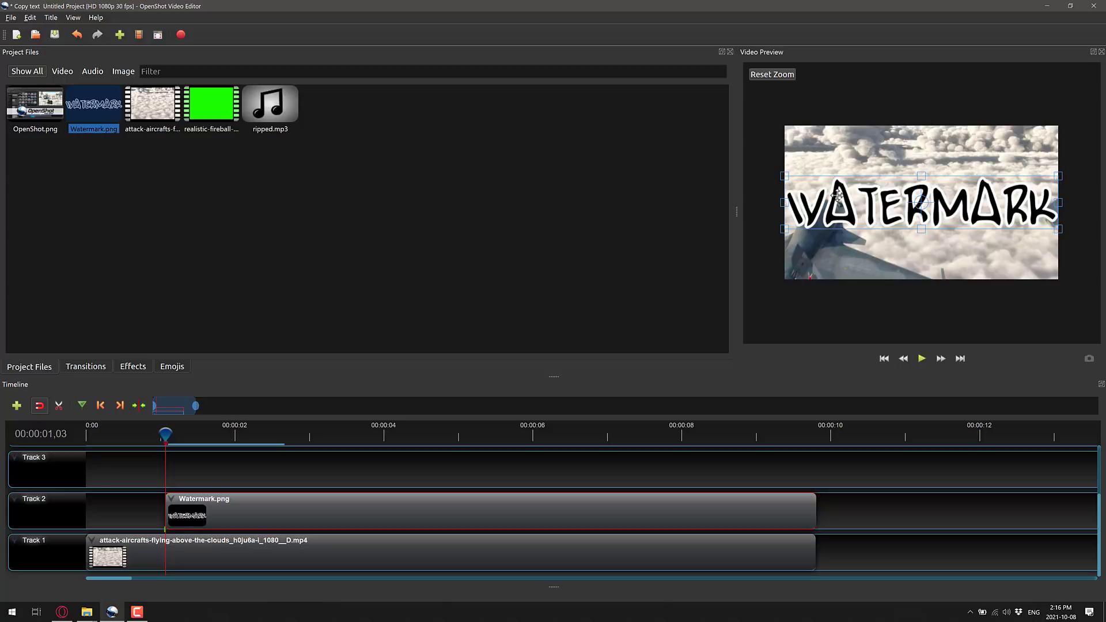
Open the watermark's properties and drag its preview corner inward to Scale X 0.44, Scale Y 0.27
right_click(502, 501)
left_click(527, 479)
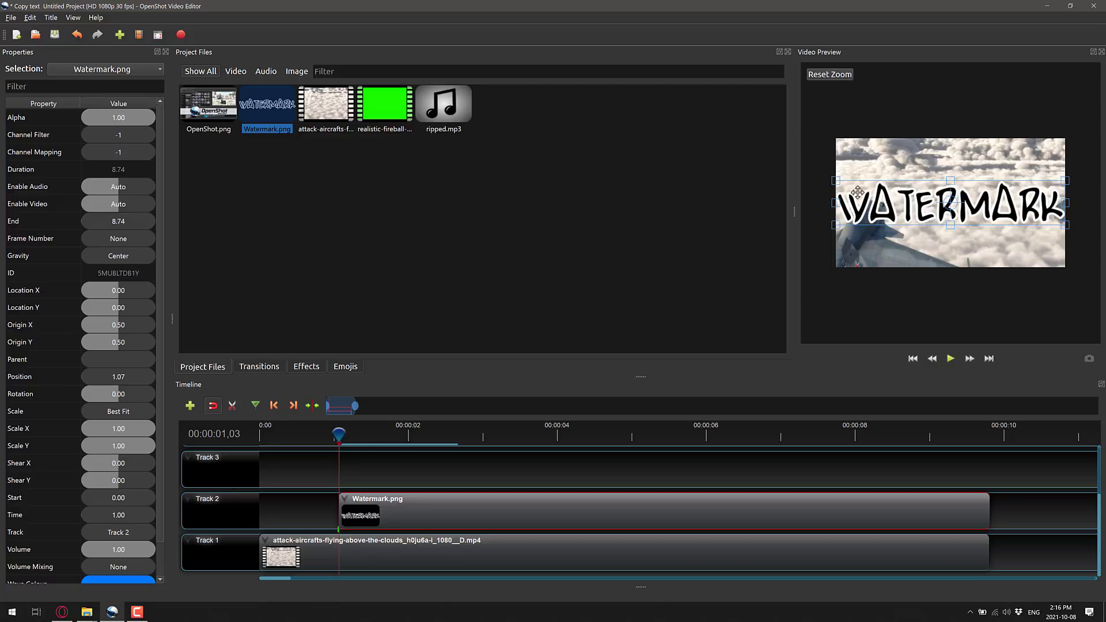
left_click_drag(836, 181, 917, 277)
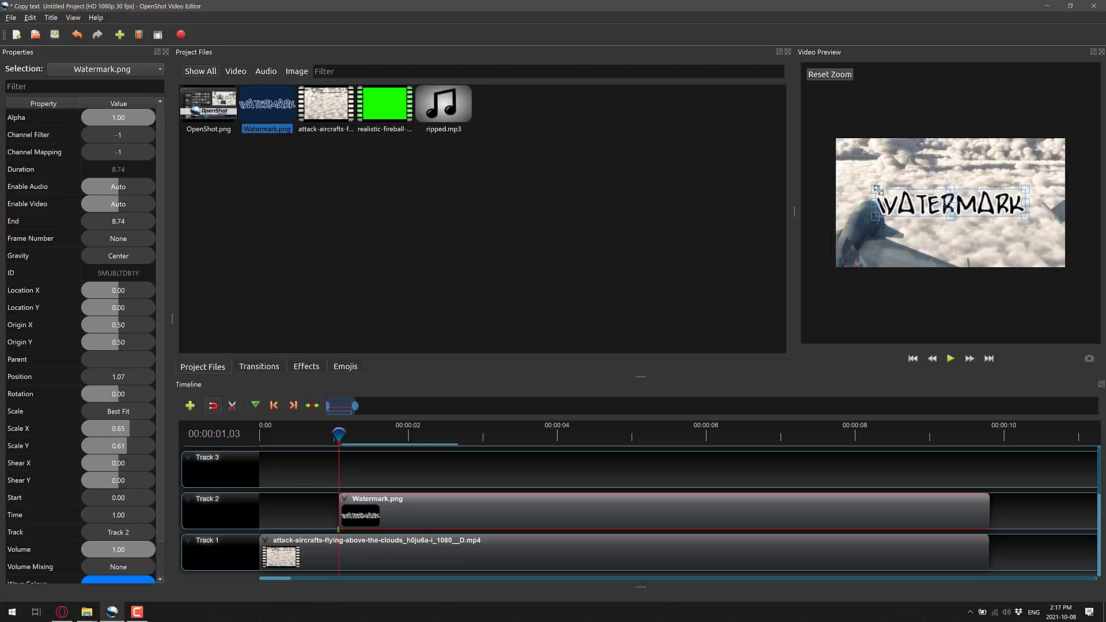
left_click_drag(875, 189, 902, 200)
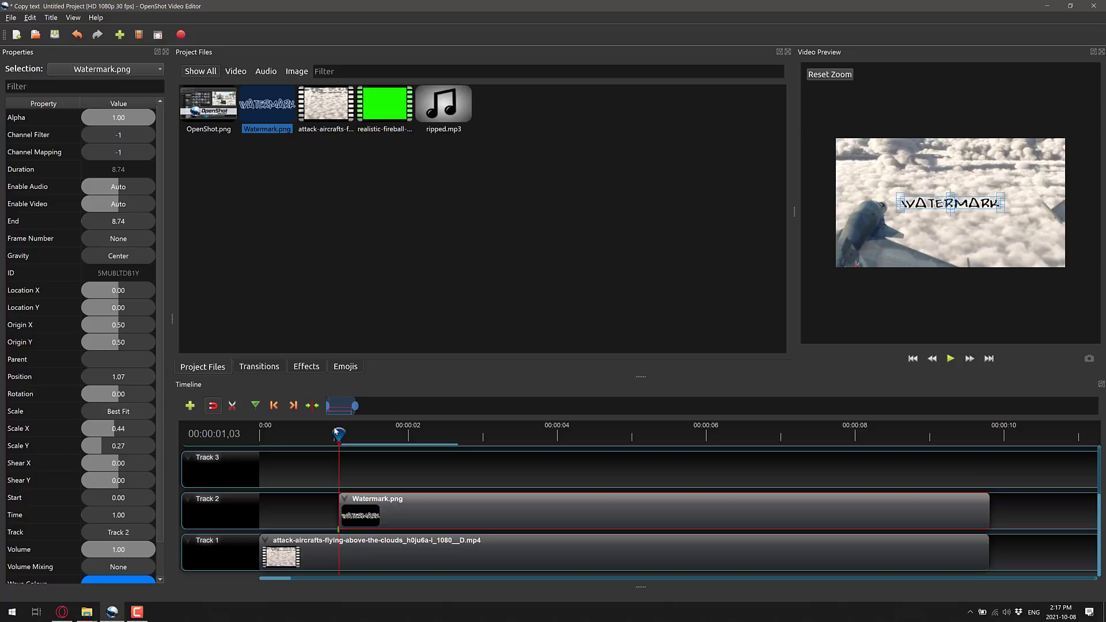
Move to just under six seconds and drag the watermark to the lower-right of the frame
left_click_drag(339, 433, 879, 434)
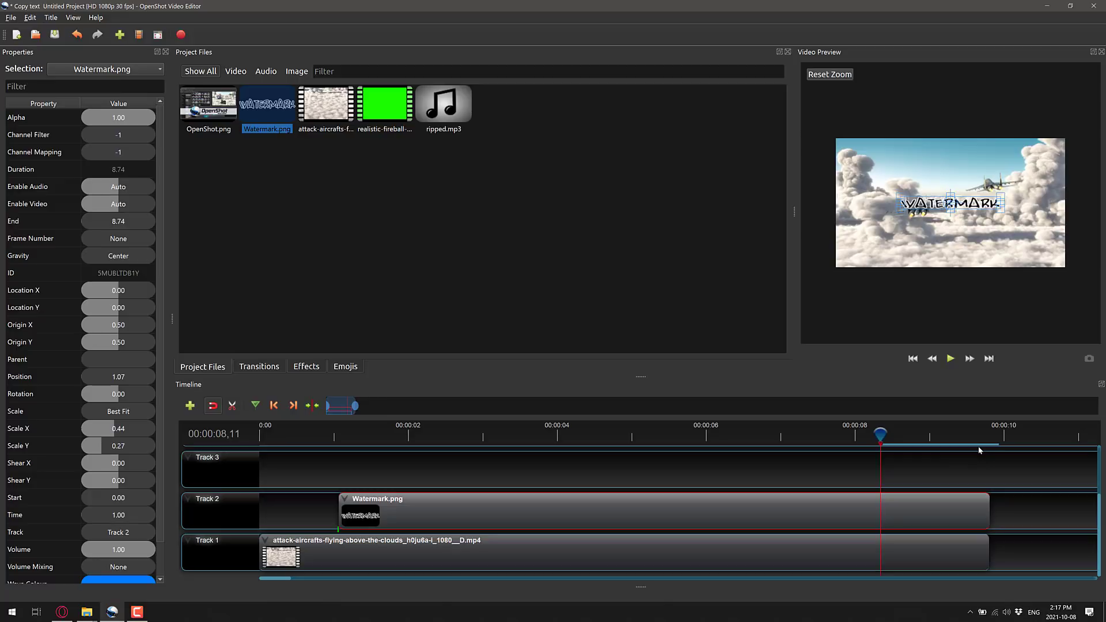
left_click_drag(972, 440, 934, 440)
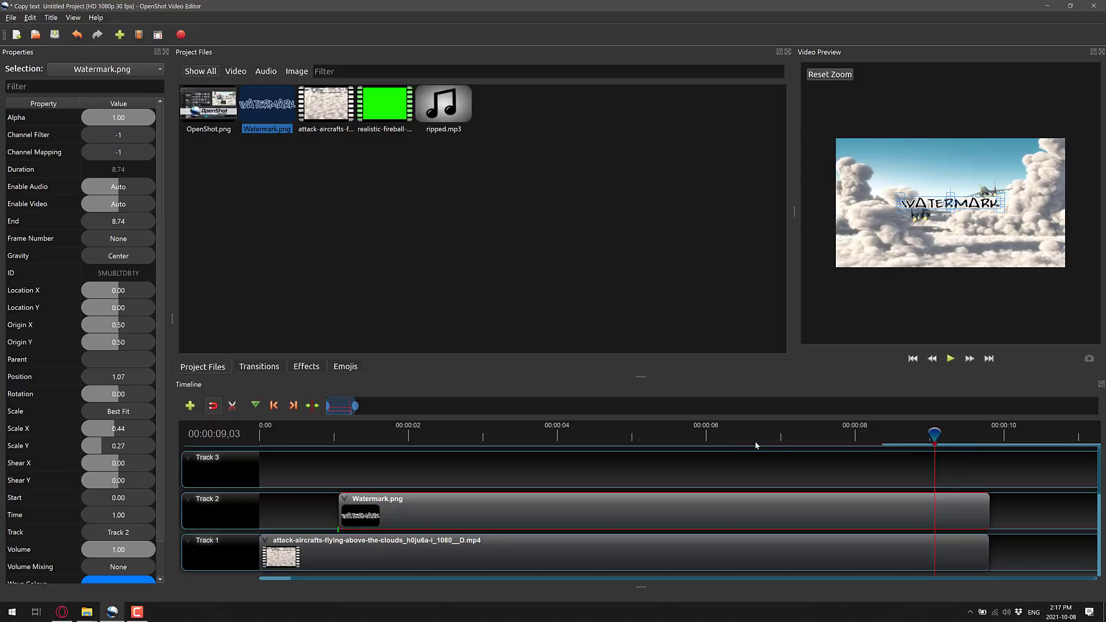
left_click(782, 442)
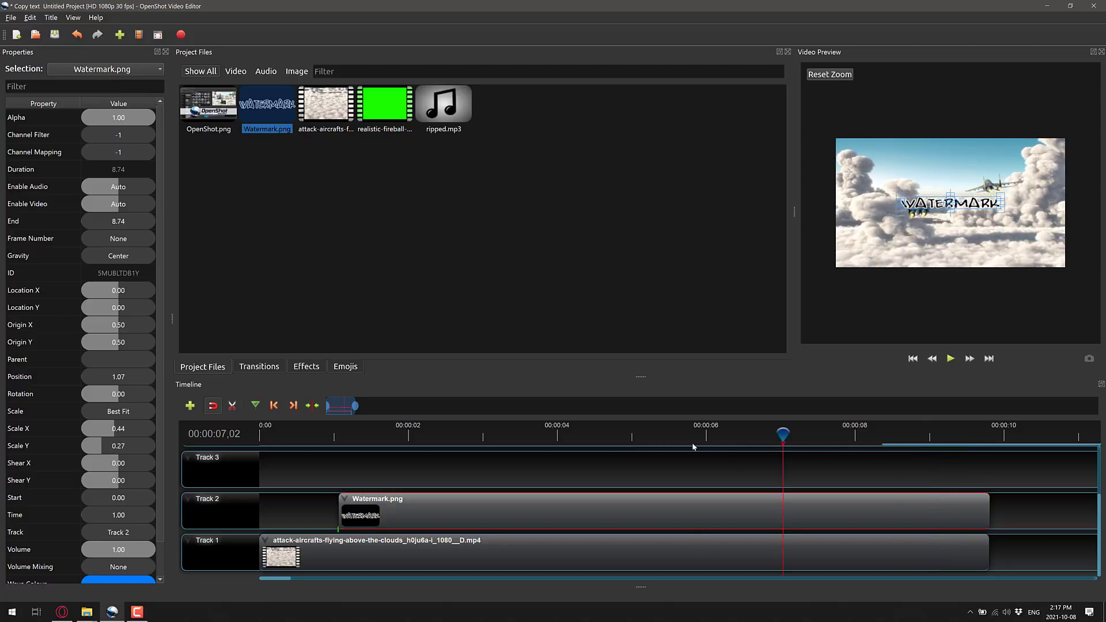
left_click_drag(780, 438, 688, 442)
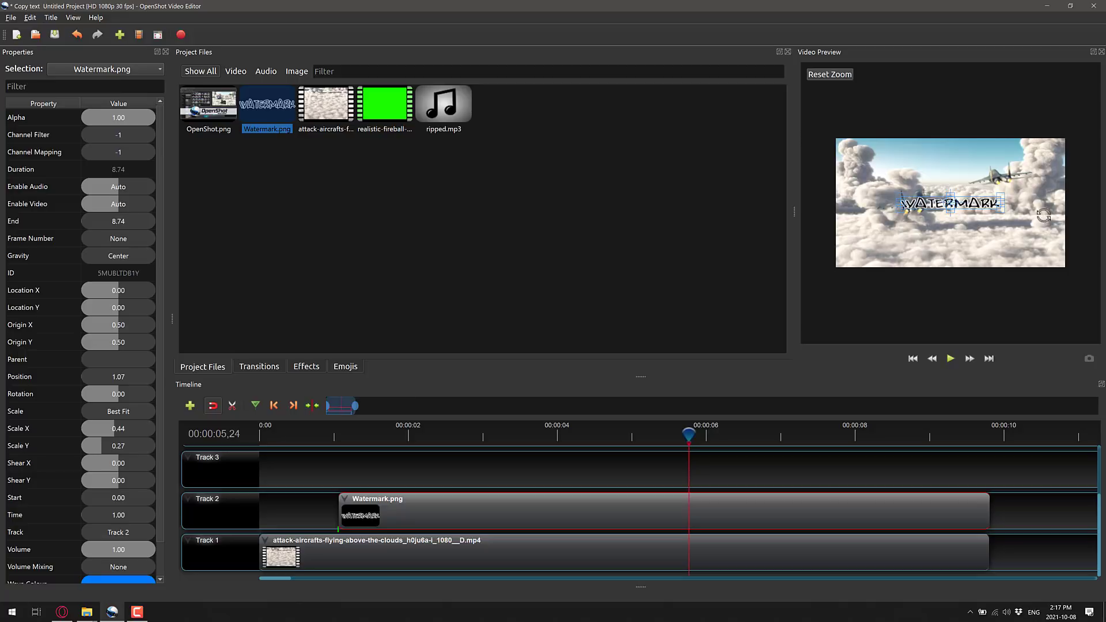
left_click_drag(990, 217, 1032, 254)
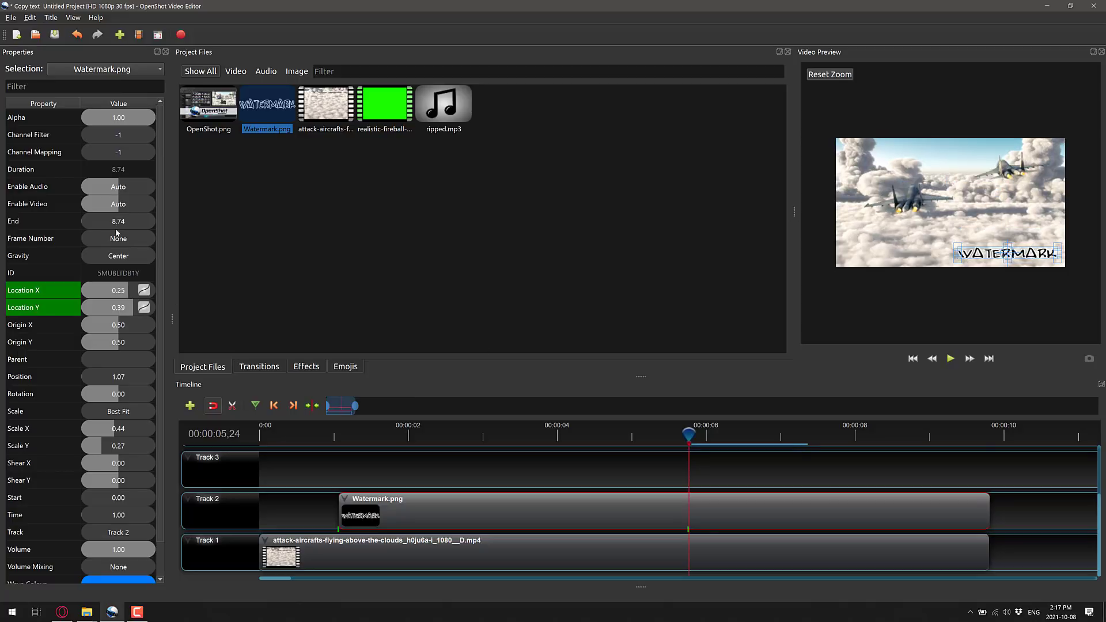
Insert keyframes on the watermark's Location X (0.25) and Location Y (0.39)
right_click(112, 292)
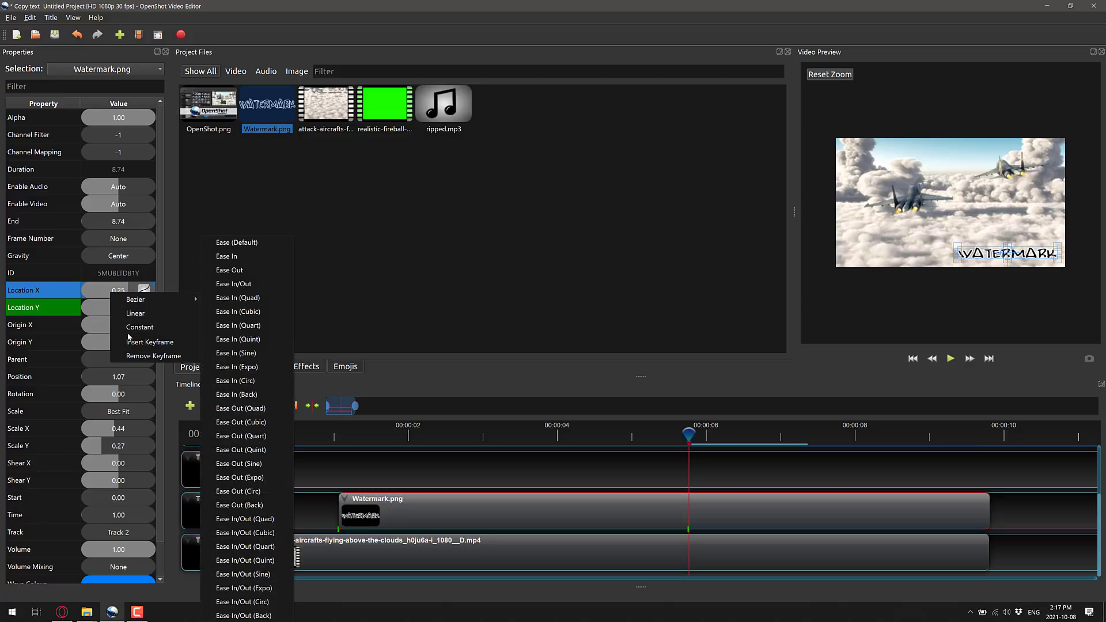
left_click(128, 342)
right_click(113, 304)
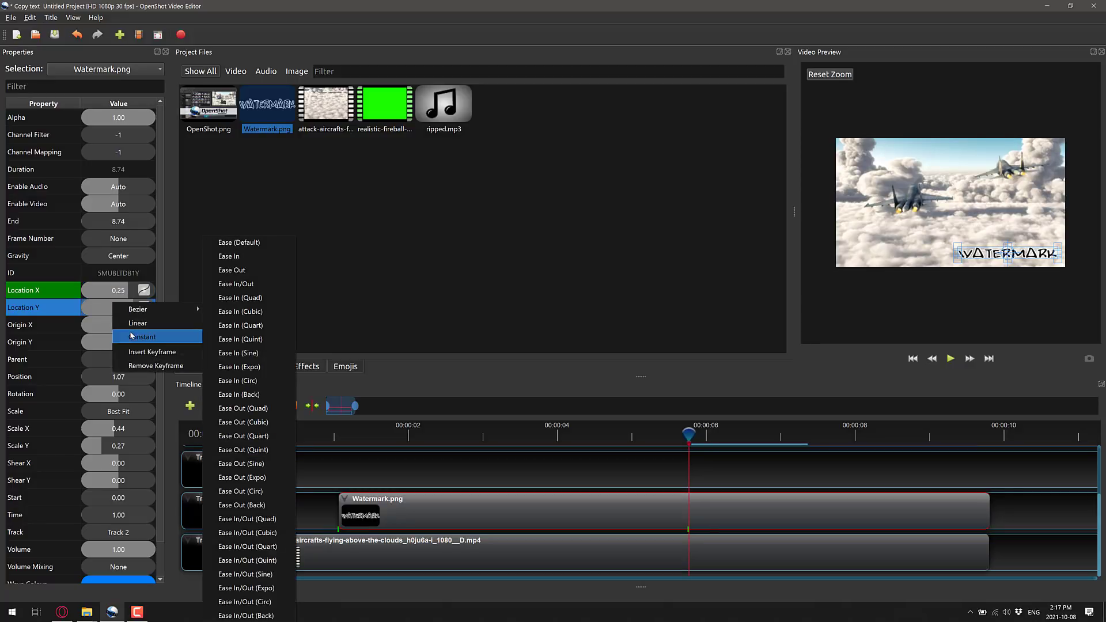
left_click(150, 352)
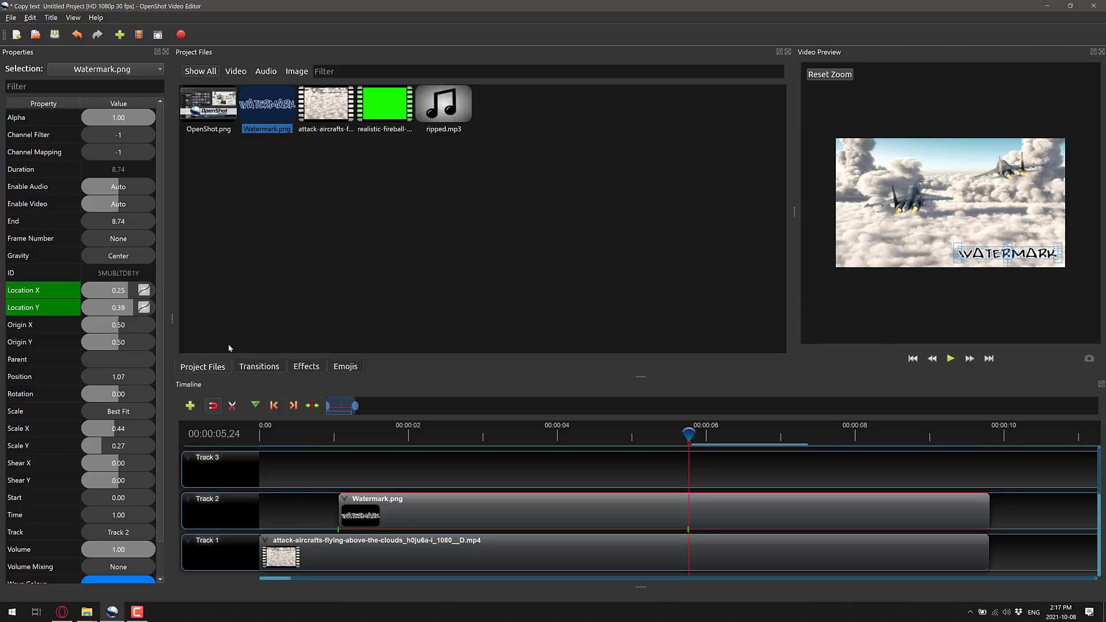
Play the project from the start to check the watermark position, then stop
left_click(913, 358)
left_click(950, 359)
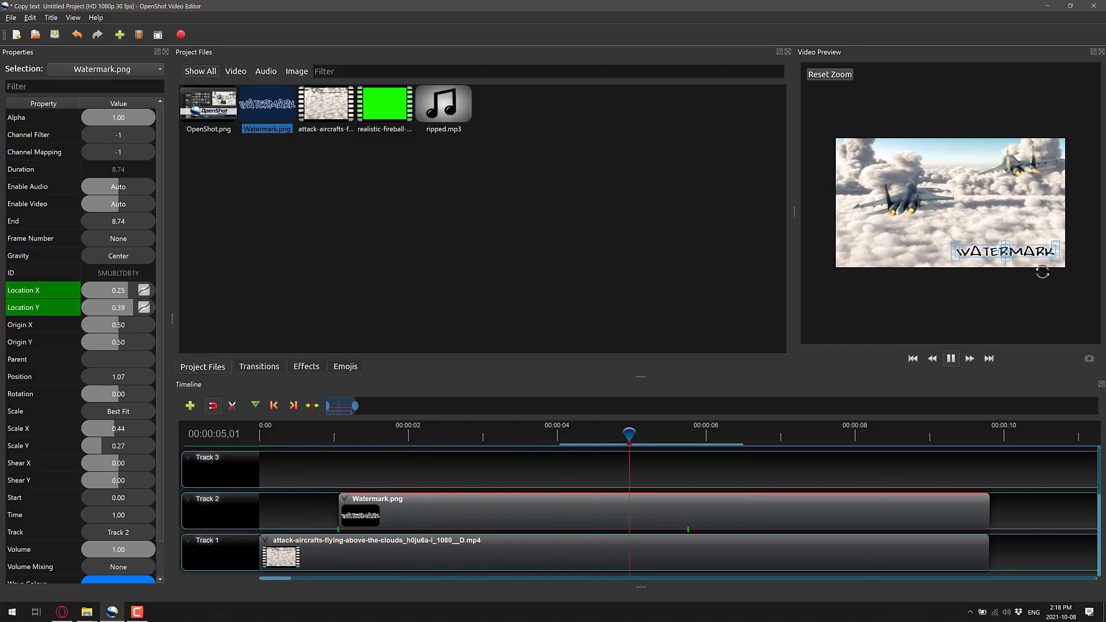
key("space")
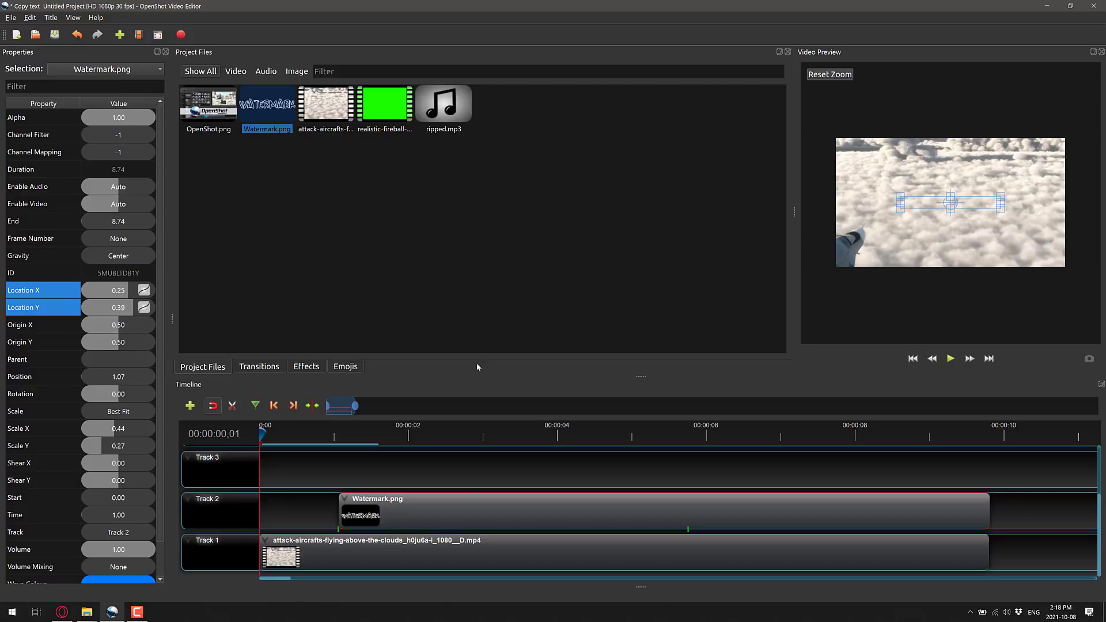
Apply Fade Out (Fast) to the end of the aircraft clip and play the ending to check it
left_click(365, 549)
right_click(365, 550)
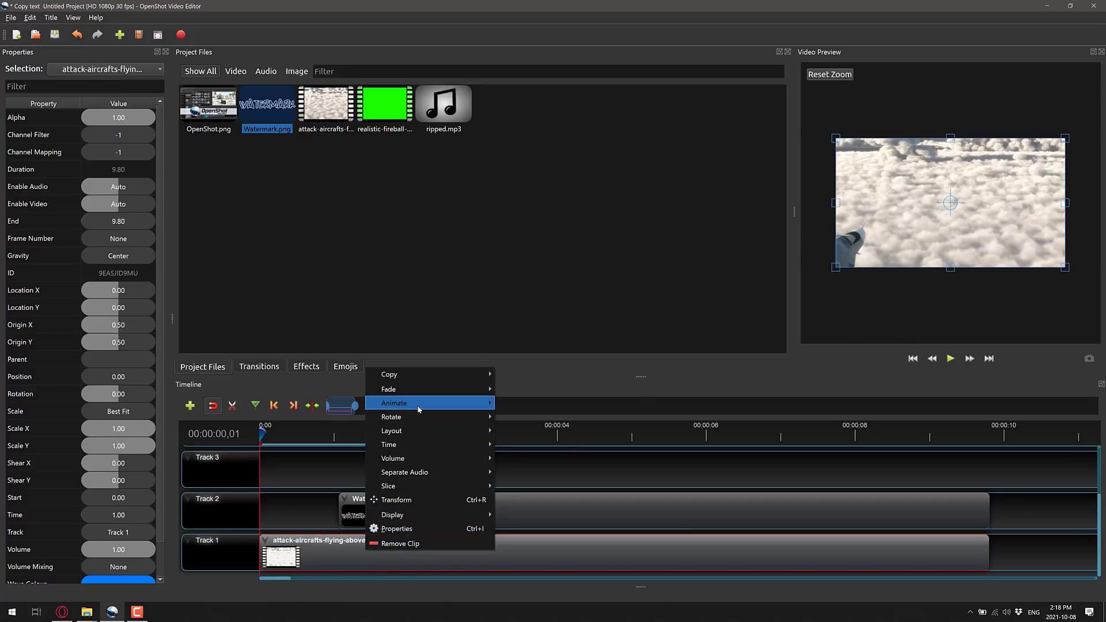
mouse_move(419, 408)
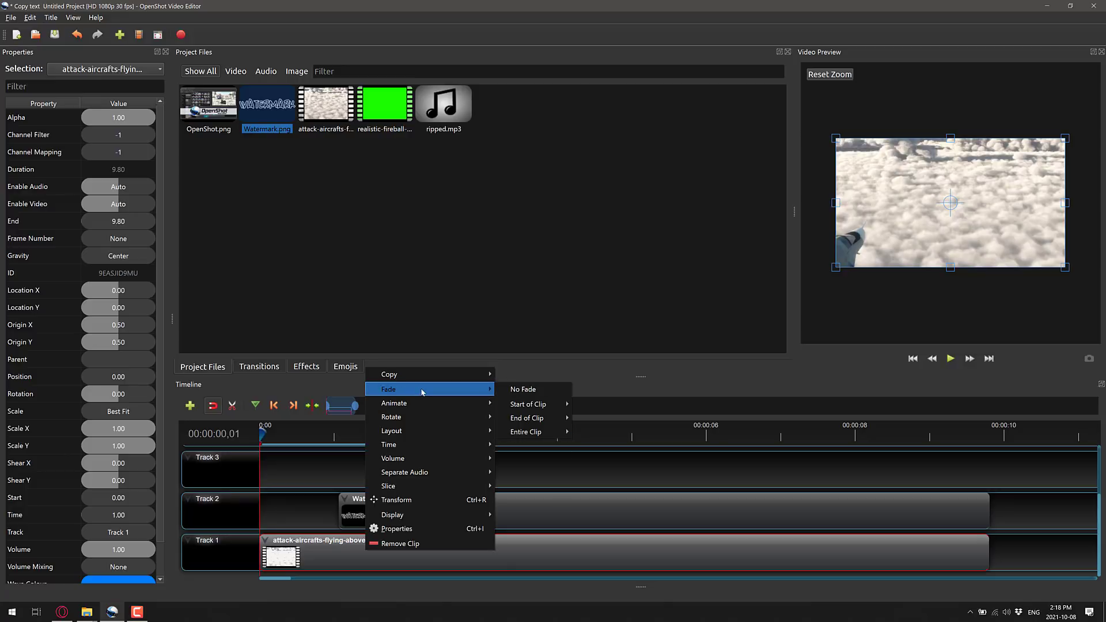
mouse_move(542, 422)
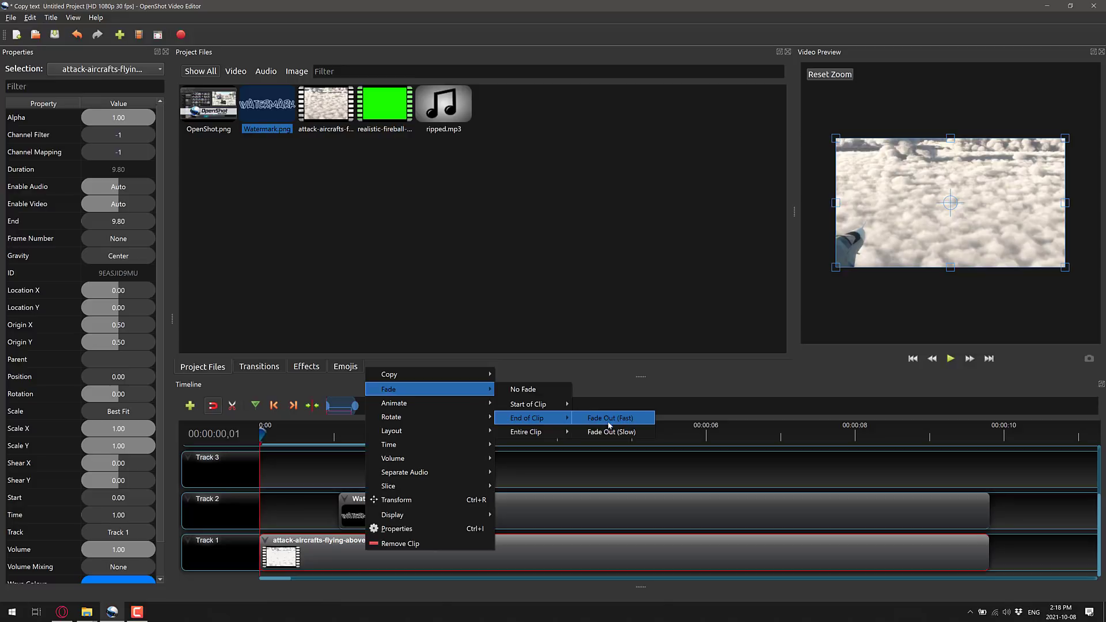
left_click(610, 418)
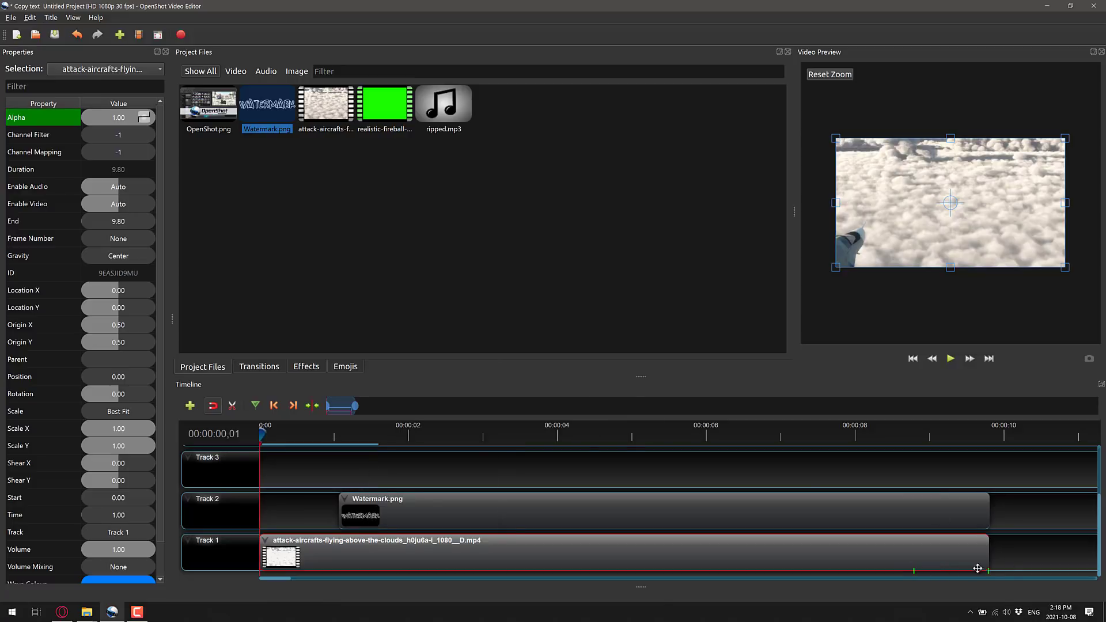
left_click(900, 432)
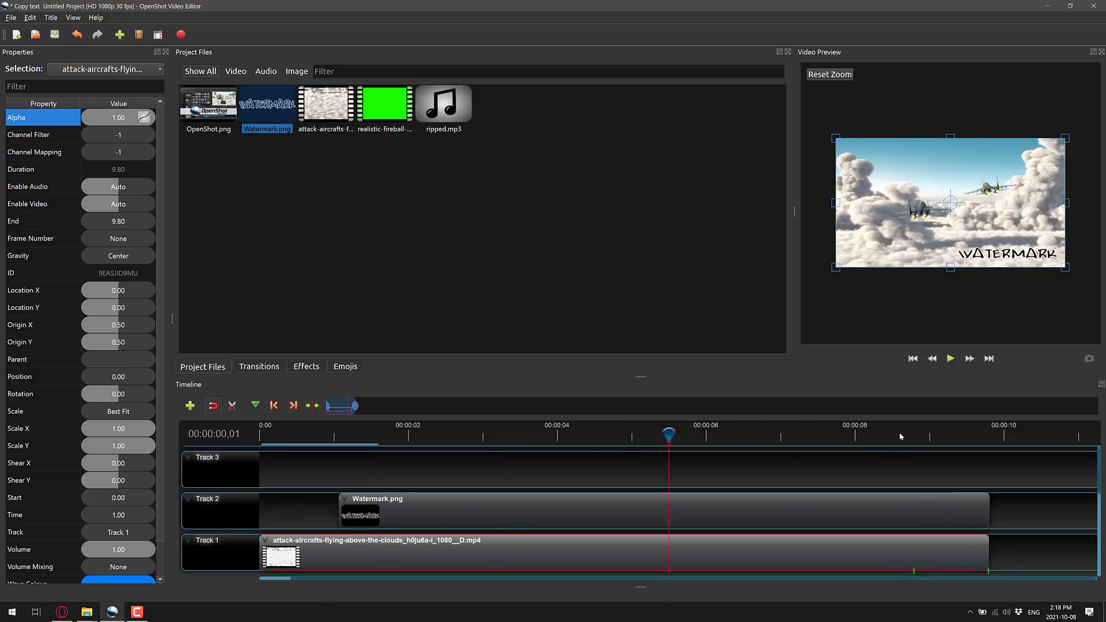
left_click(956, 361)
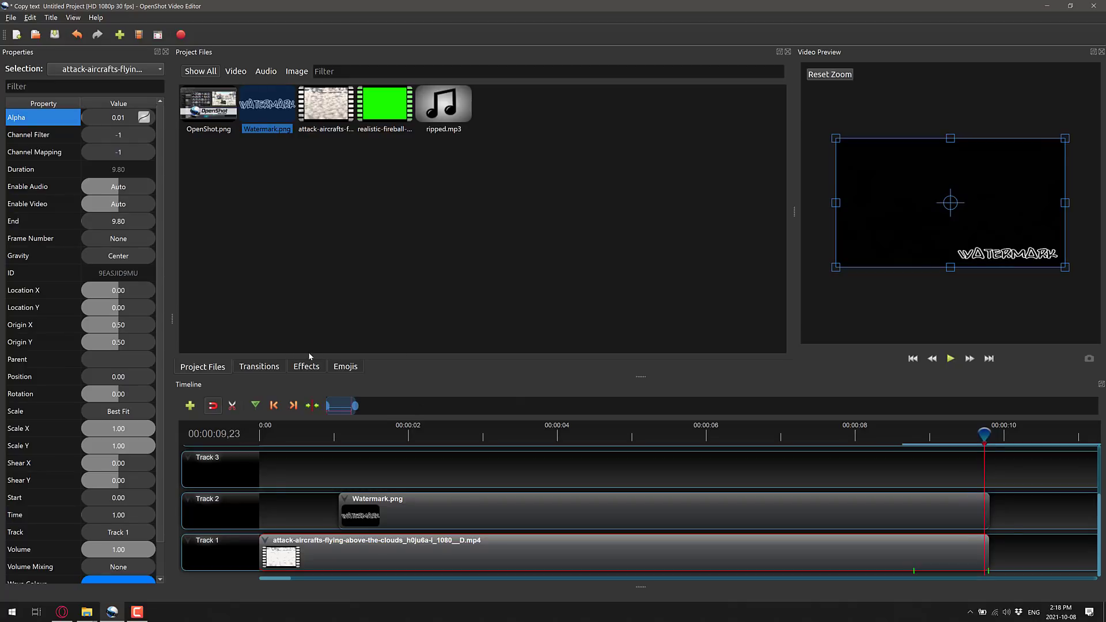
Drop the Bars effect onto the aircraft clip and set its Bottom Size to 0.18
left_click(306, 366)
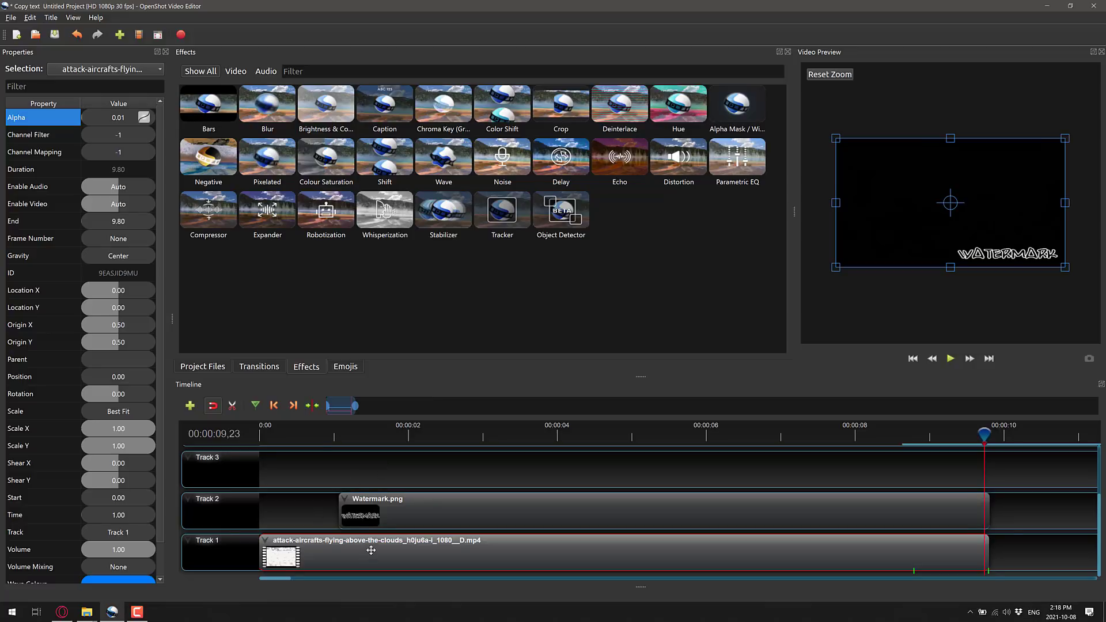
left_click_drag(354, 430, 348, 429)
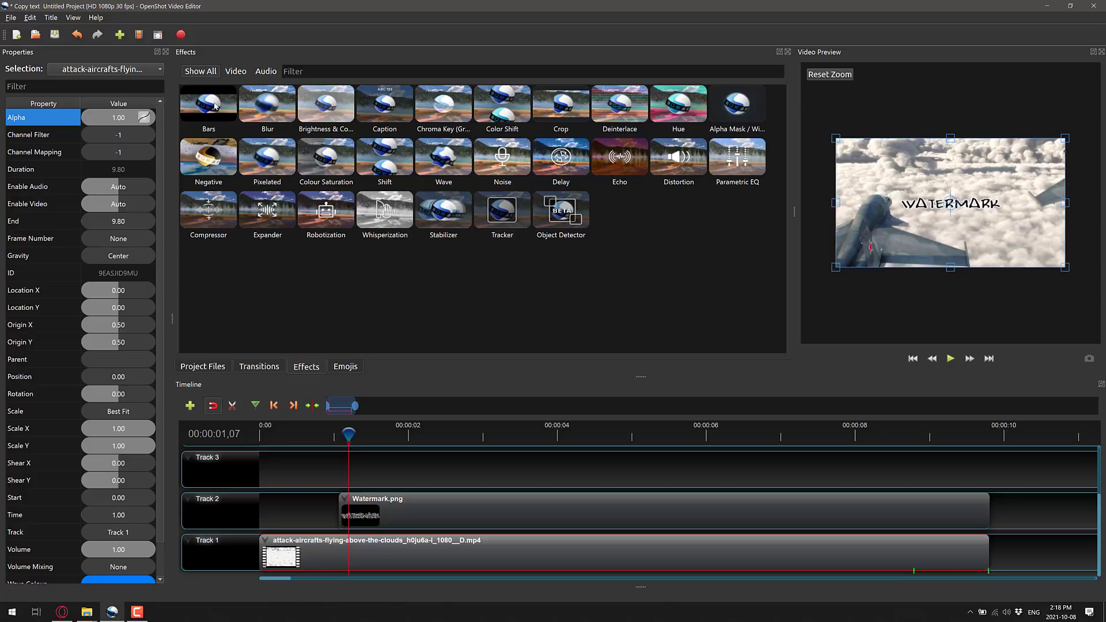
left_click_drag(214, 106, 331, 546)
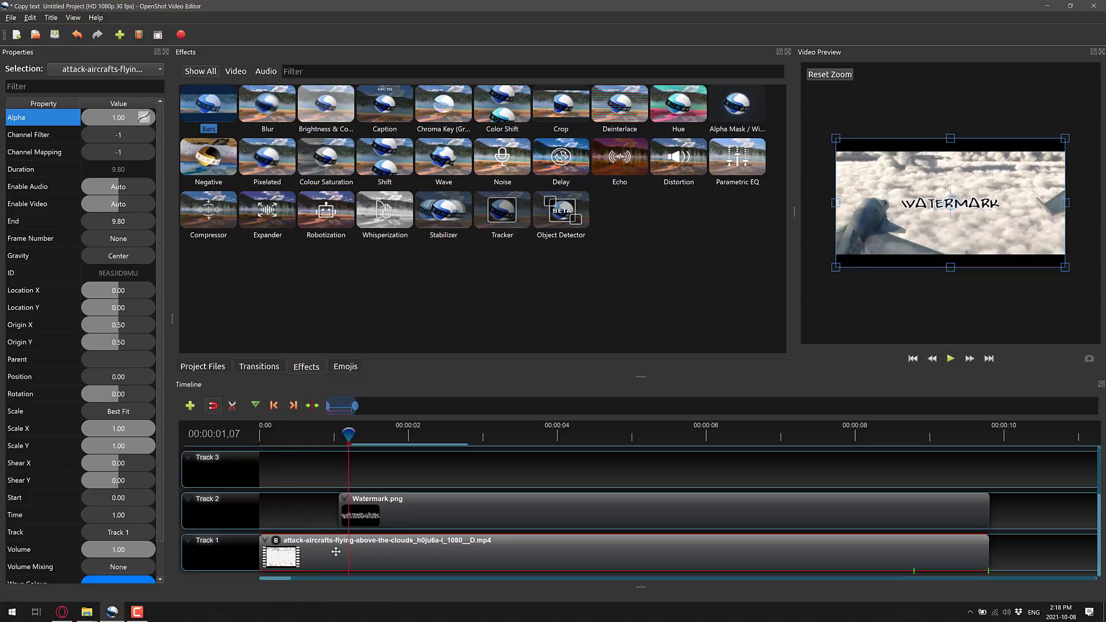
left_click(276, 542)
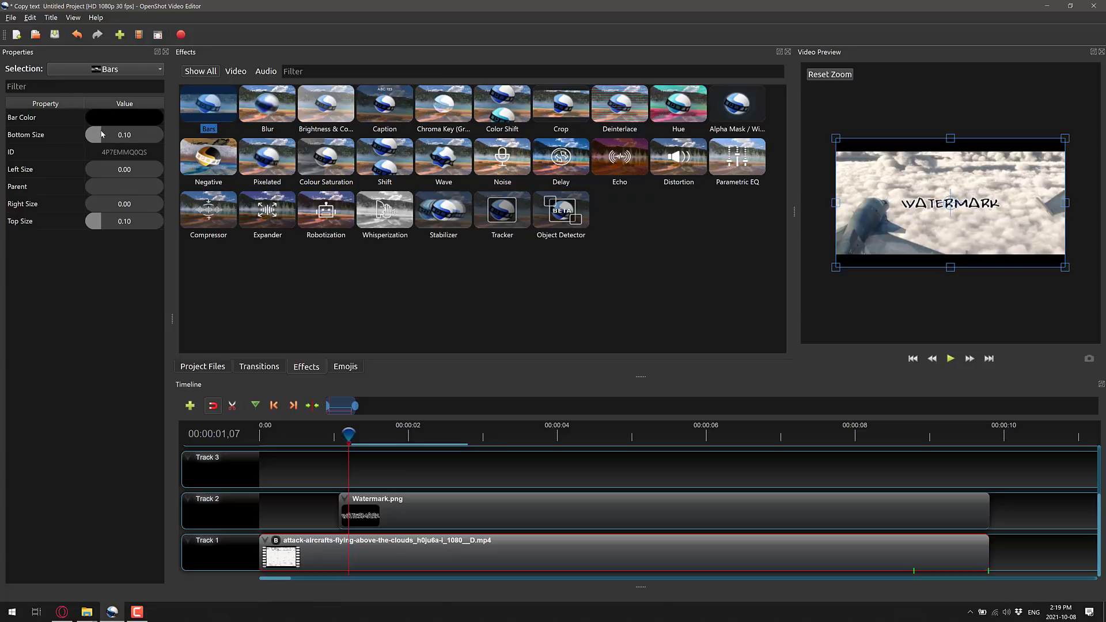
left_click_drag(101, 134, 113, 135)
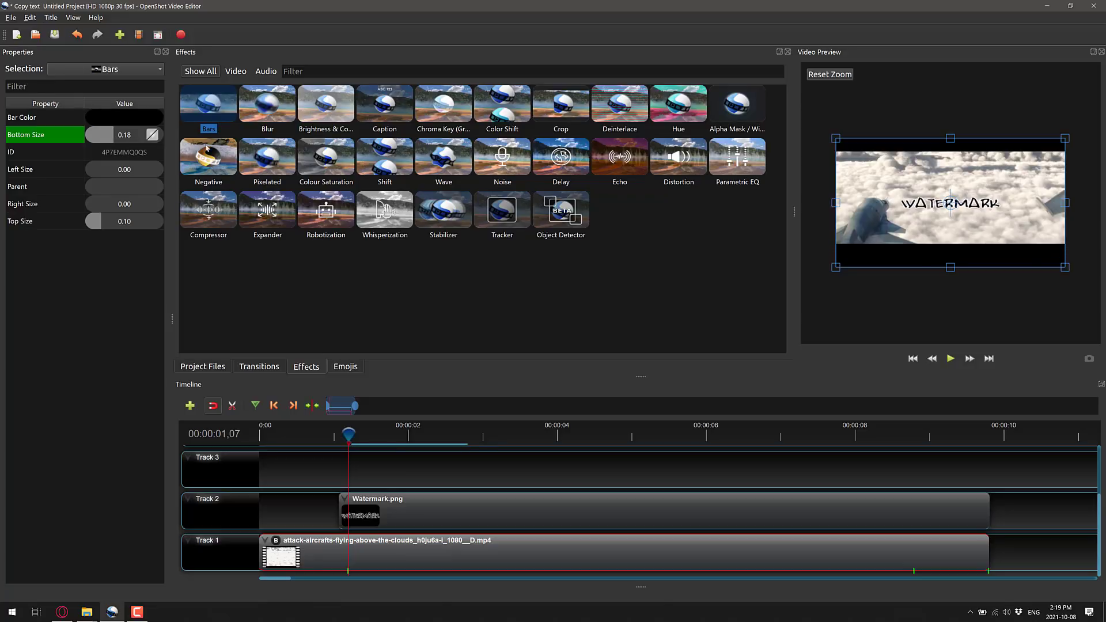
right_click(140, 137)
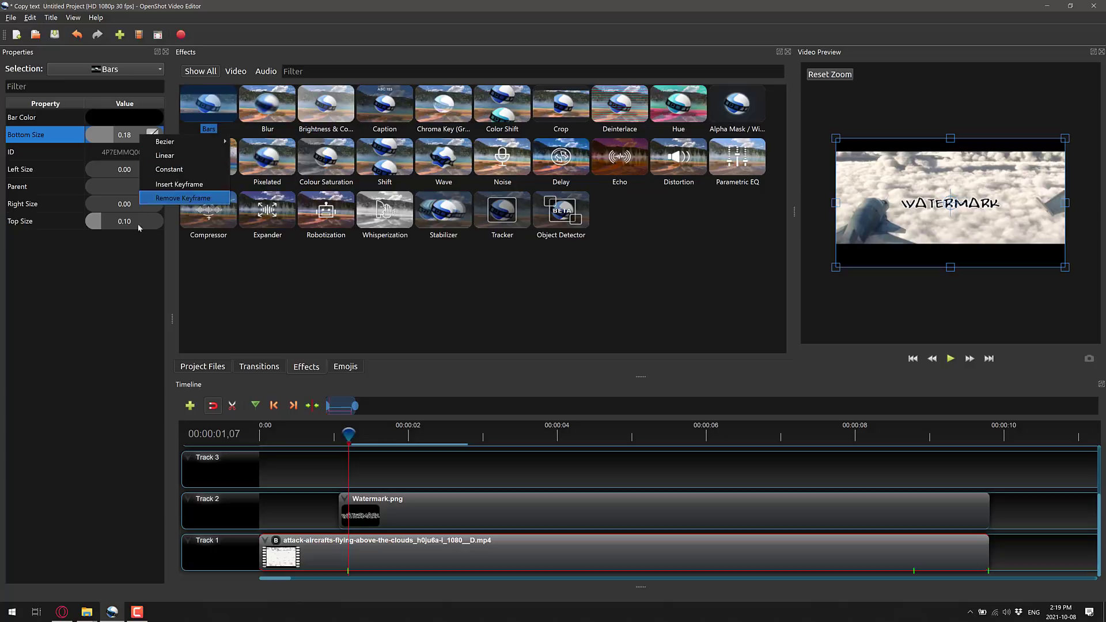
left_click(57, 458)
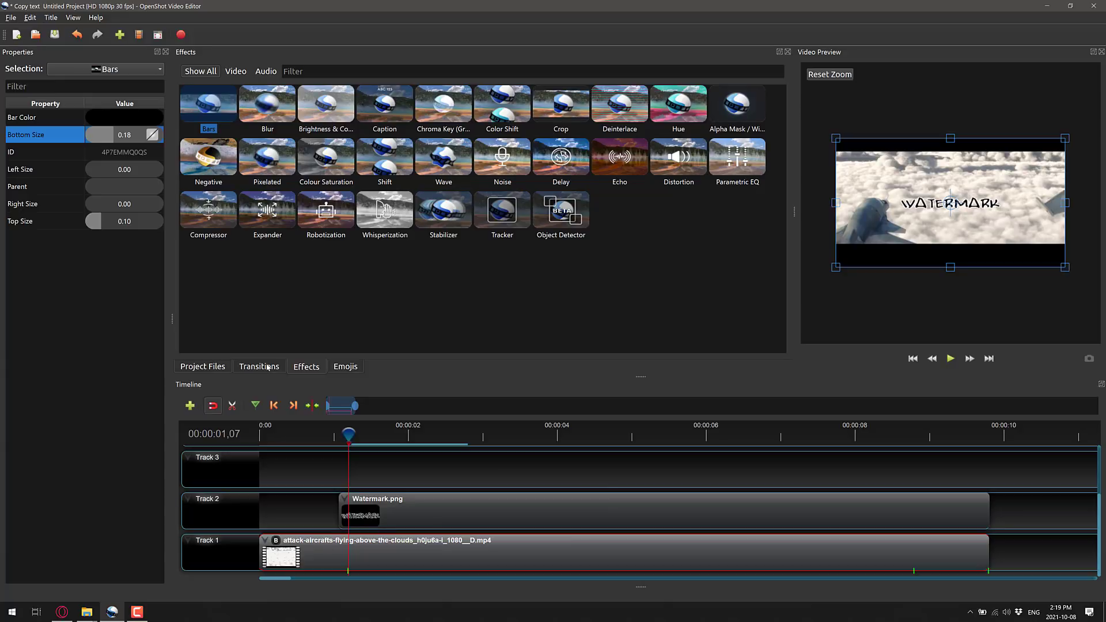
Browse the Title templates and close the dialog without adding one
left_click(204, 367)
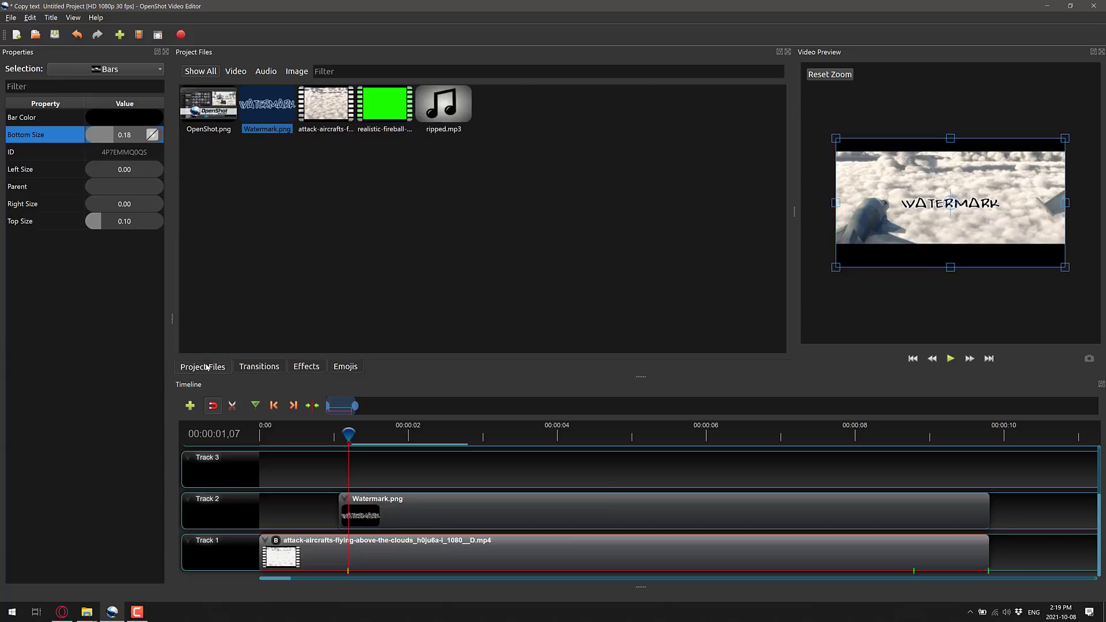
left_click(50, 18)
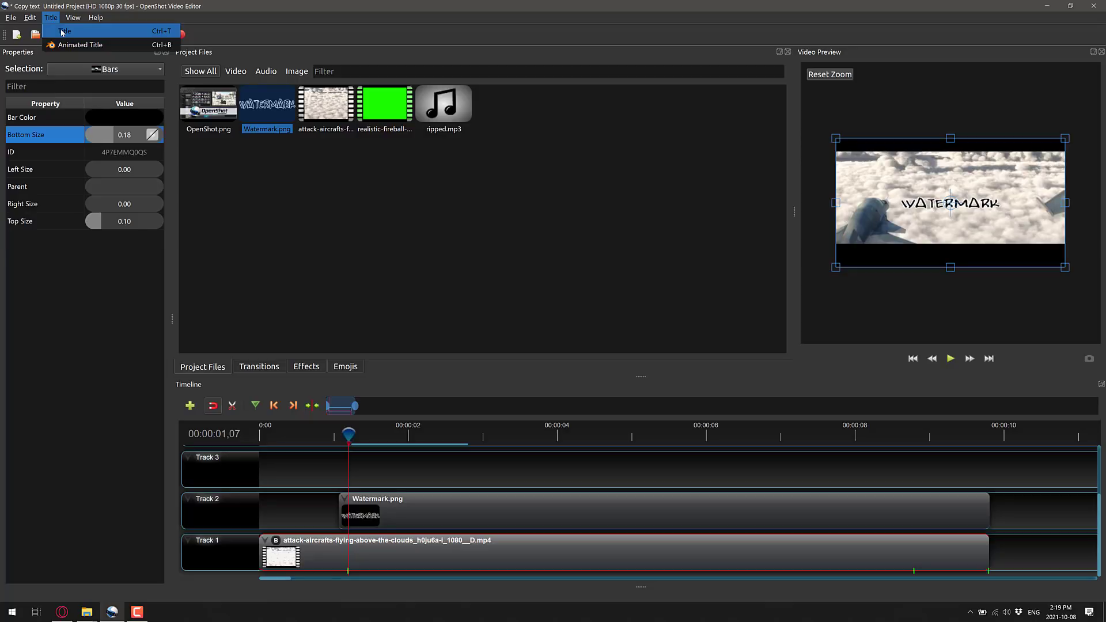
left_click(63, 32)
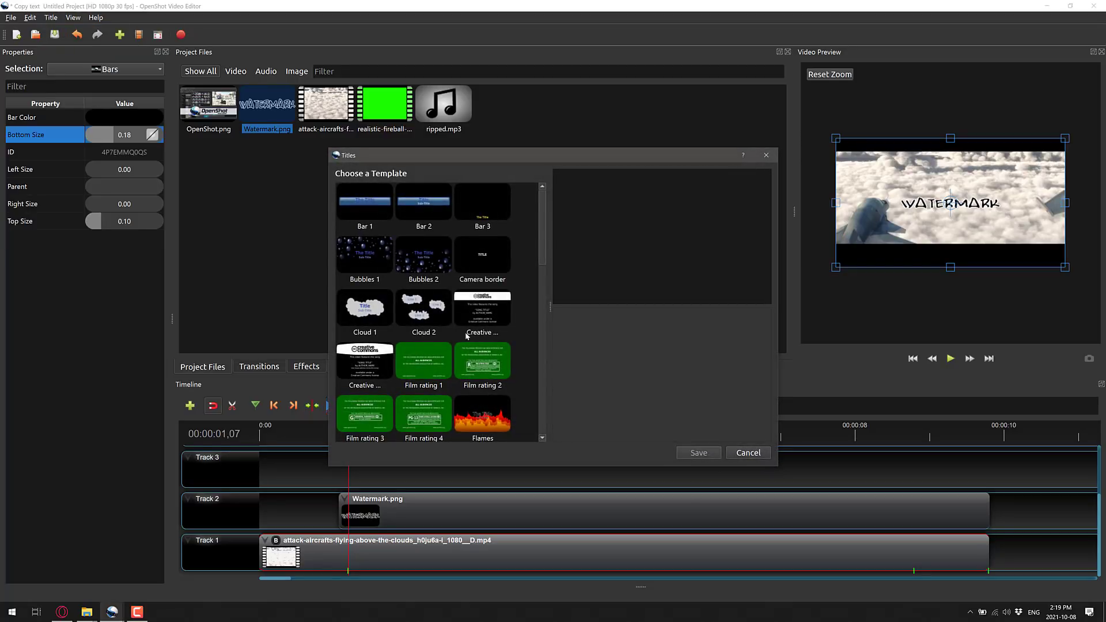
scroll(473, 304, "down", 3)
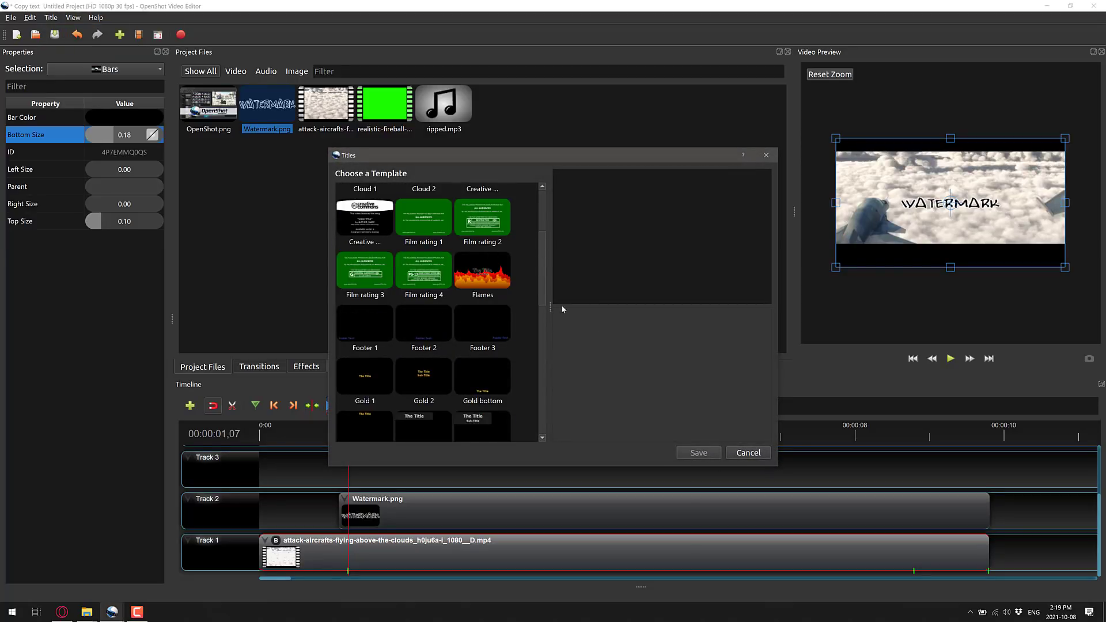
left_click(756, 455)
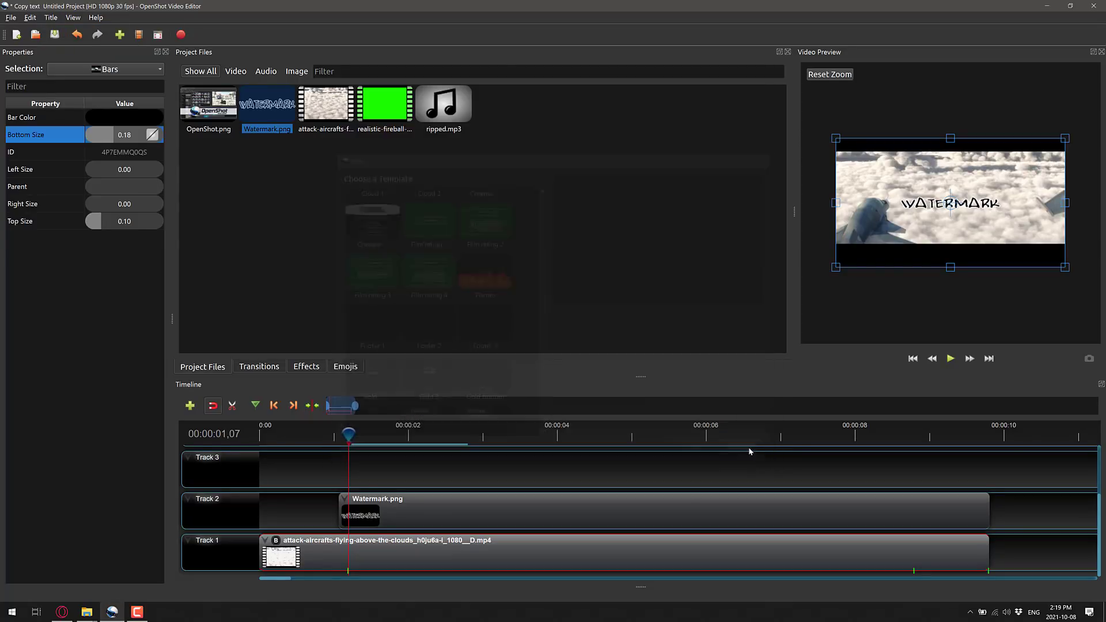
Try the Glare animated title with the text 'Super Epic Movie', then abandon it
left_click(51, 17)
left_click(66, 45)
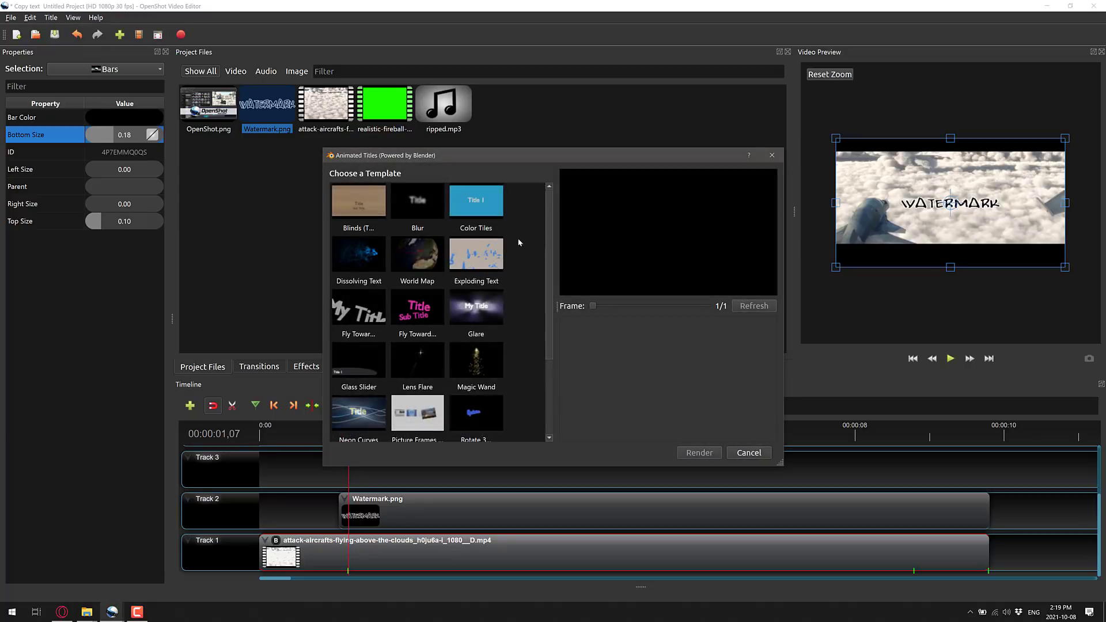
left_click(494, 299)
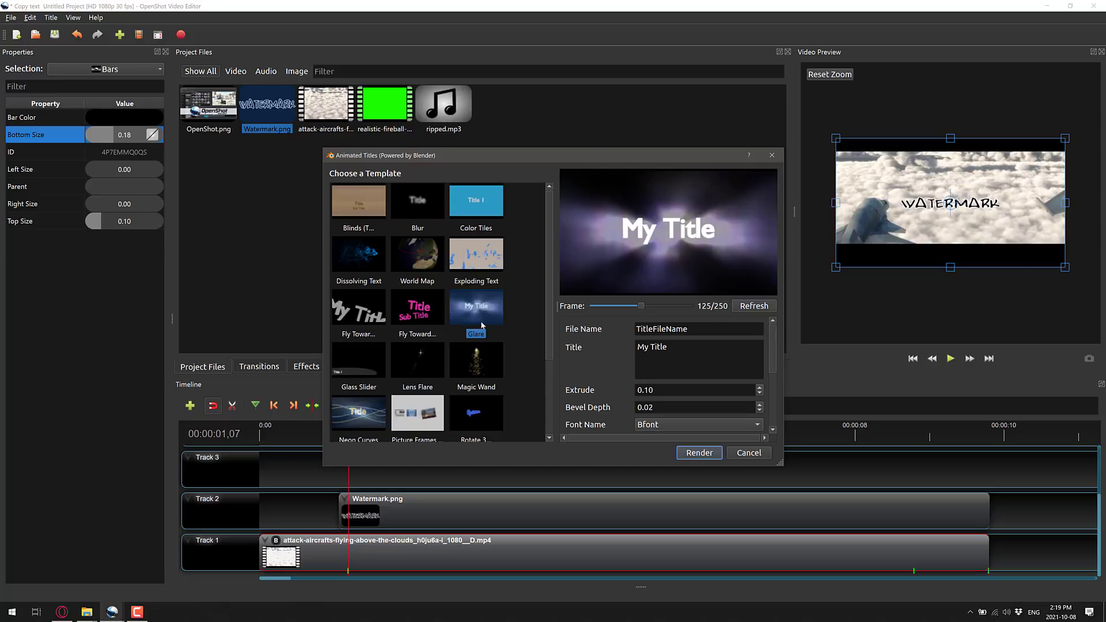
left_click_drag(547, 265, 546, 223)
mouse_move(771, 354)
left_mouse_down()
mouse_move(775, 365)
mouse_move(773, 334)
left_mouse_up()
left_click_drag(671, 347, 583, 348)
type("Super Epic Movie")
left_click(680, 391)
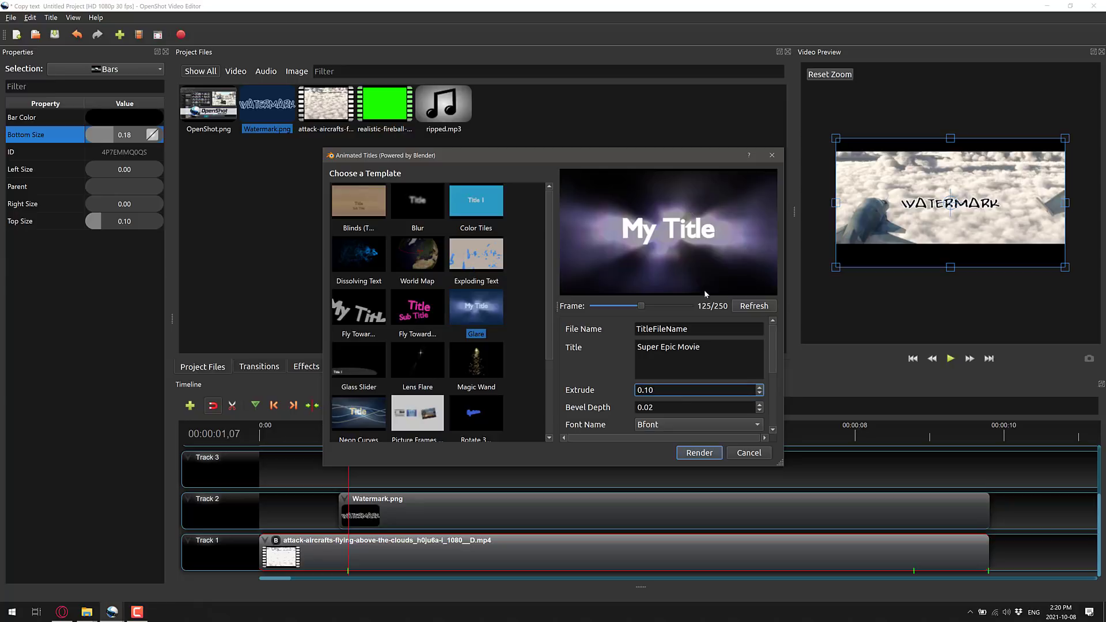
left_click(694, 329)
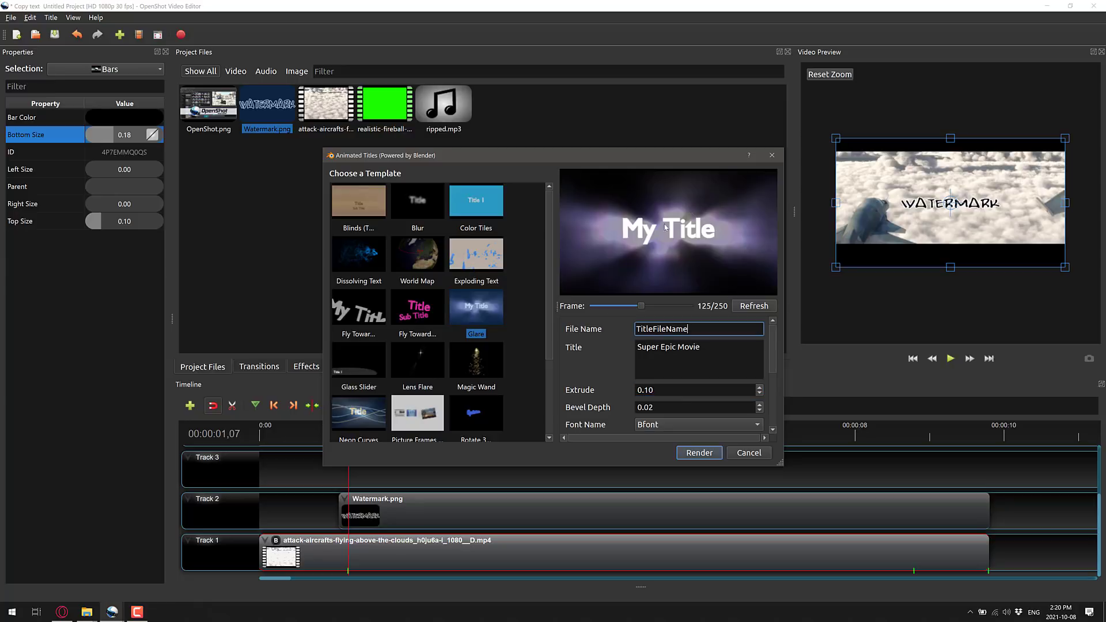
left_click(757, 424)
left_click(701, 433)
left_click(749, 453)
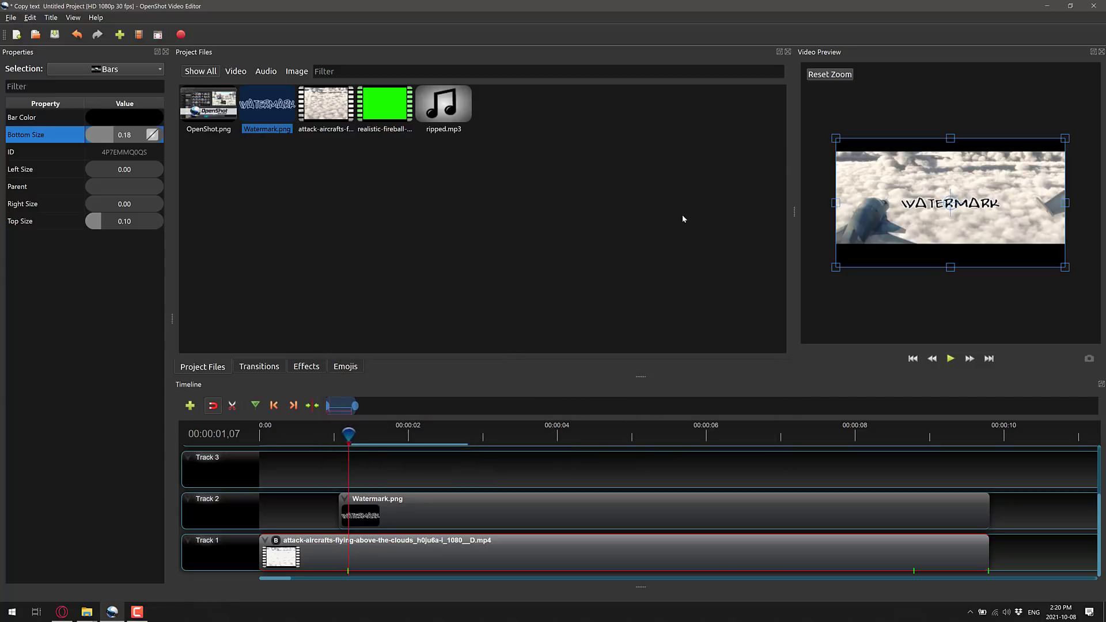
Create a title from the Film rating 2 template and save it to the project files
left_click(51, 18)
left_click(68, 30)
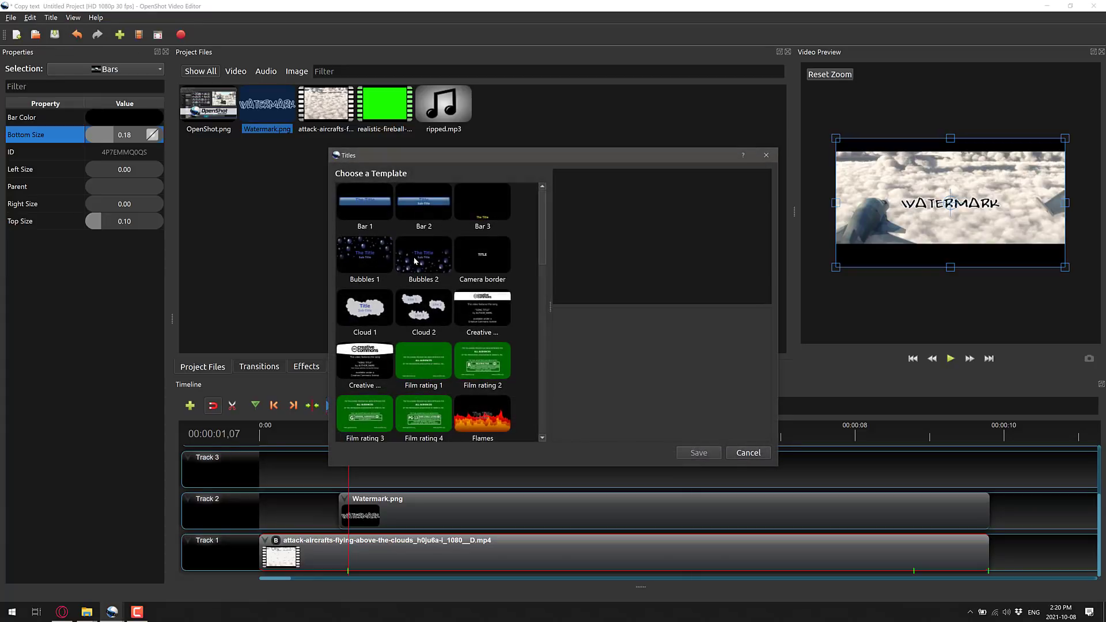
left_click(480, 371)
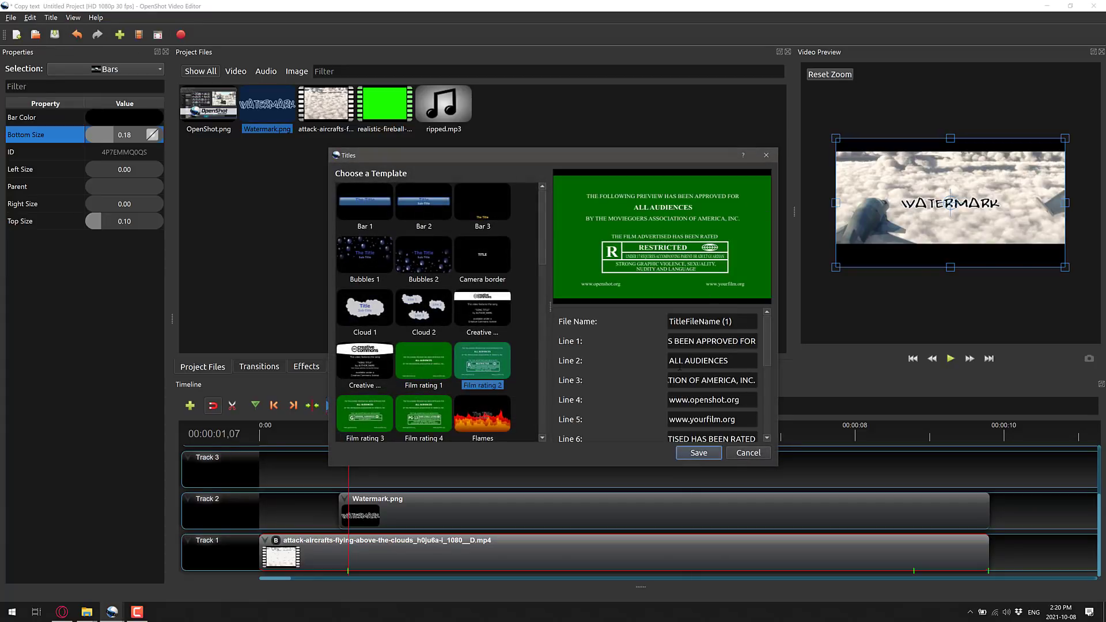
left_click(698, 453)
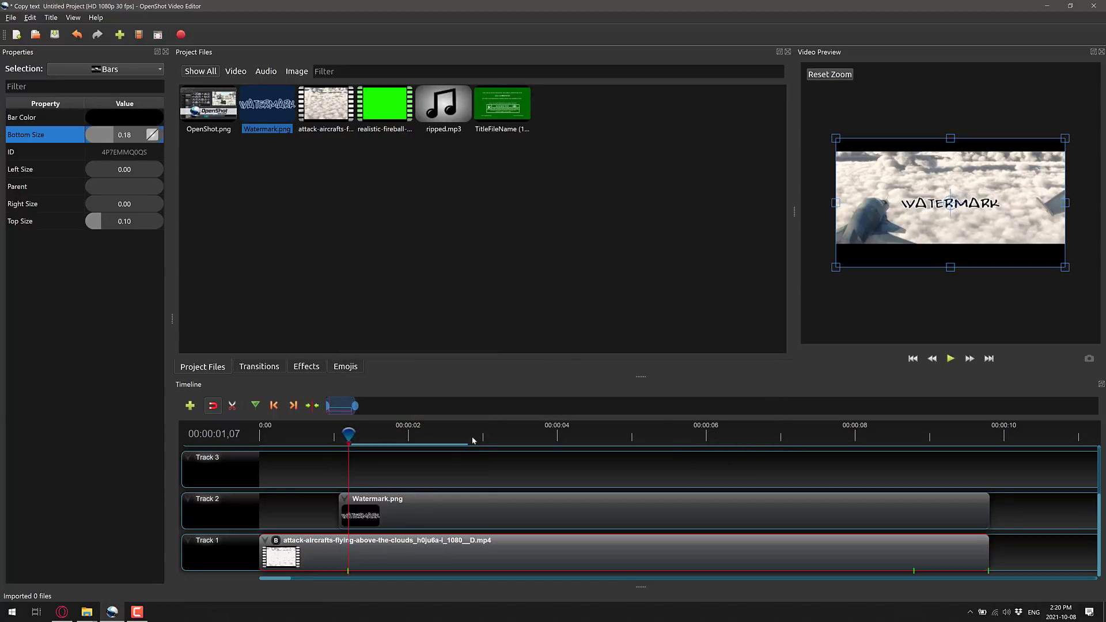
Shift the aircraft and watermark clips later, and place TitleFileName (1).svg at 0:00 on Track 1, trimmed to 1.13 s
left_click(431, 500)
left_click_drag(519, 552, 605, 550)
left_click_drag(502, 105, 282, 480)
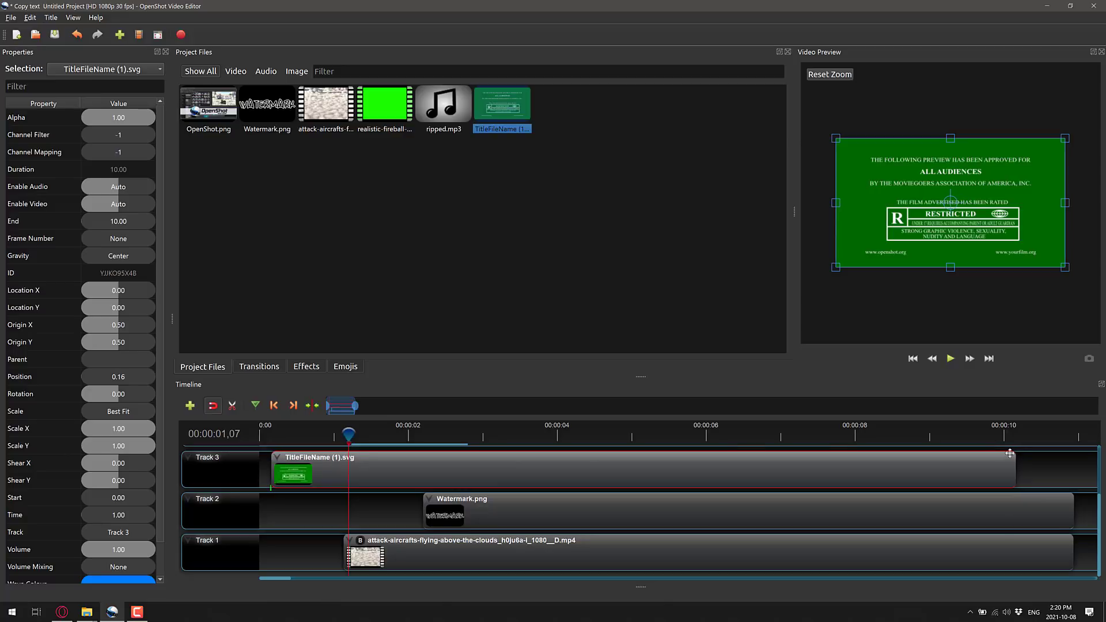
left_click_drag(1016, 466, 343, 556)
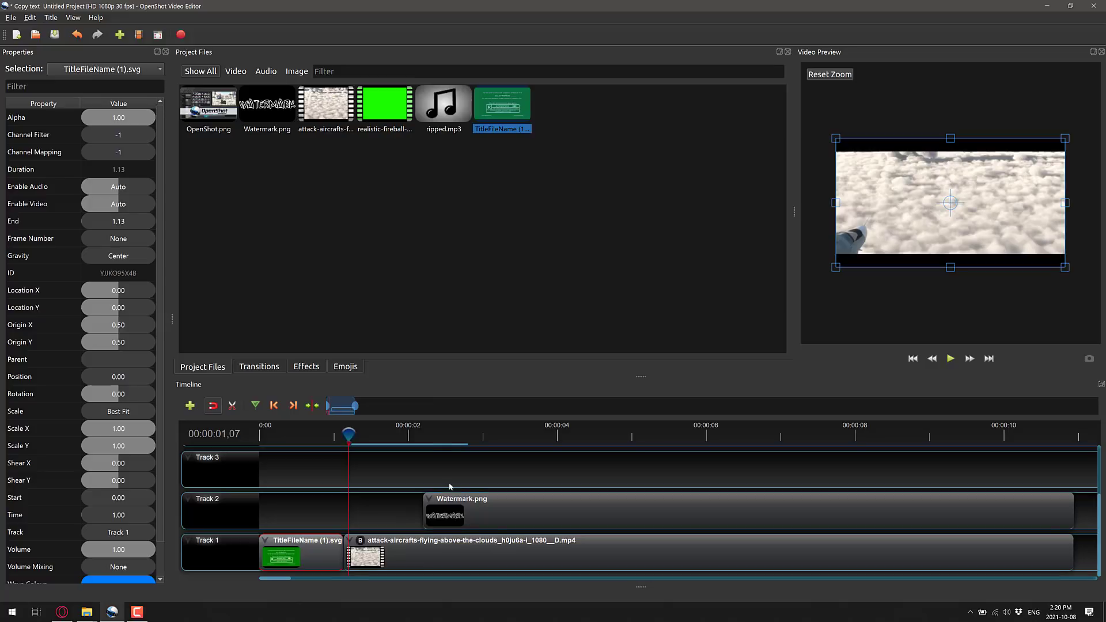
mouse_move(349, 433)
left_mouse_down()
mouse_move(291, 438)
mouse_move(371, 437)
mouse_move(268, 441)
mouse_move(377, 439)
mouse_move(341, 437)
left_mouse_up()
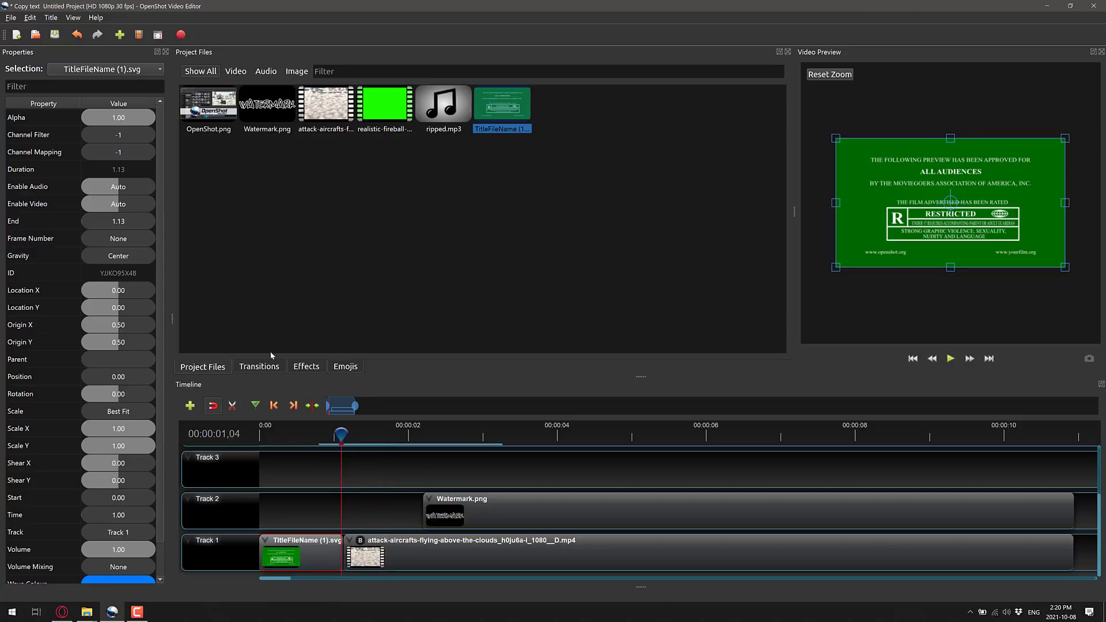
Add a Circle in to out transition at the aircraft clip's start, shortened to 0.60 s
left_click(276, 367)
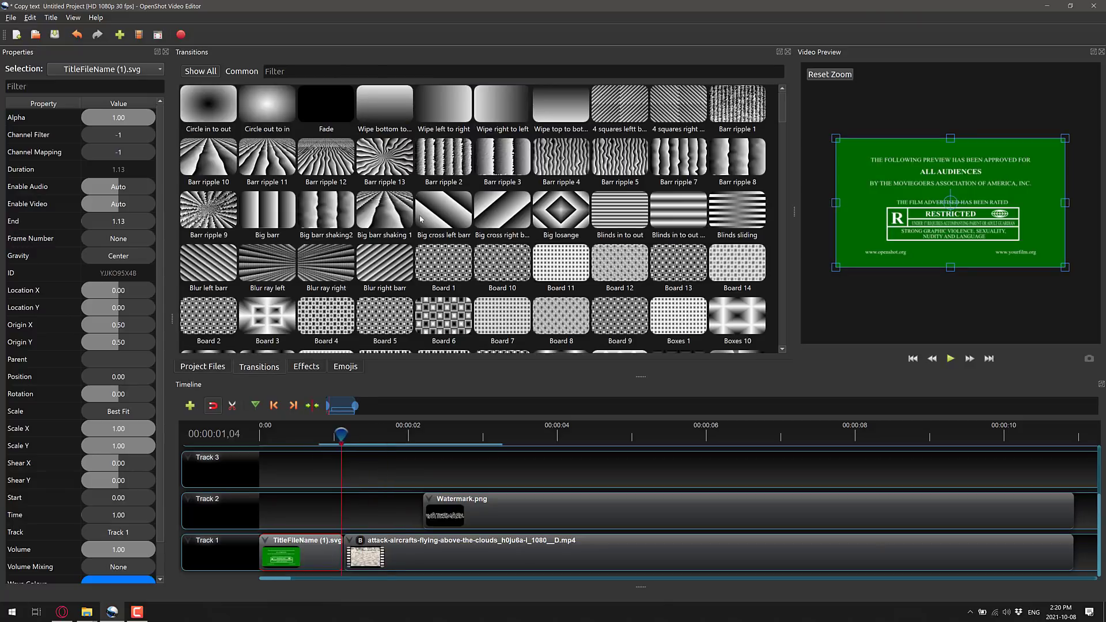
left_click(245, 71)
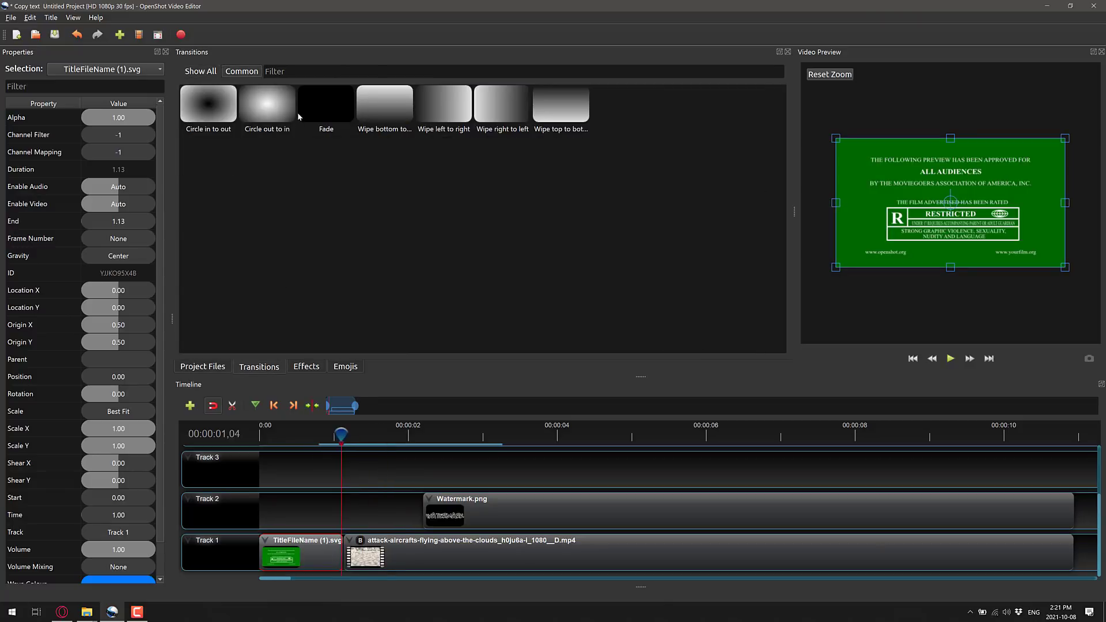
left_click(201, 70)
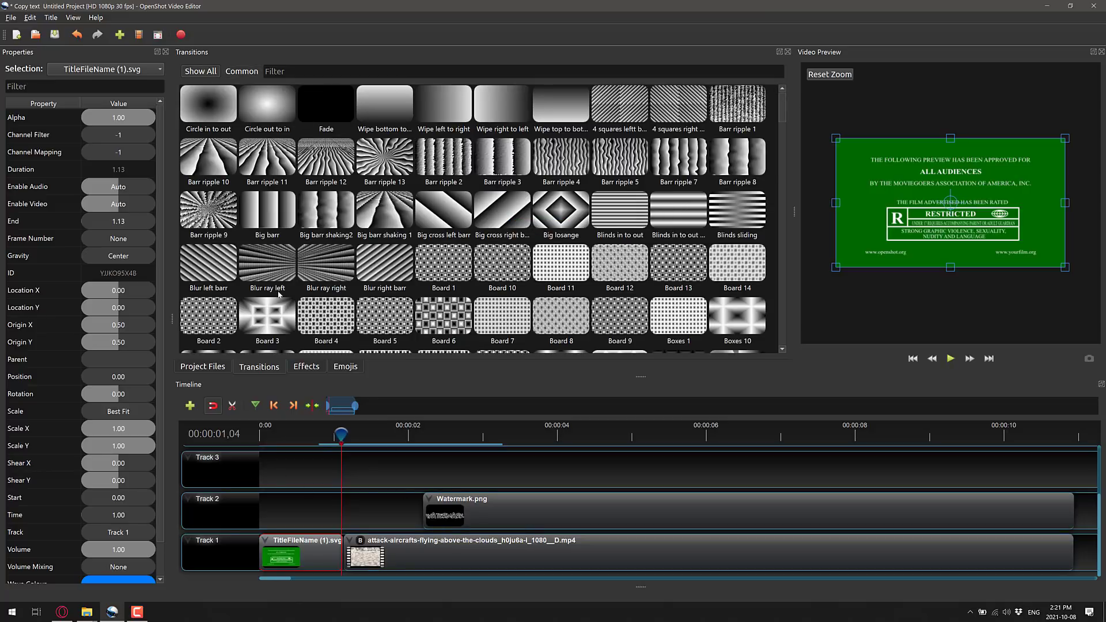
left_click_drag(210, 104, 316, 553)
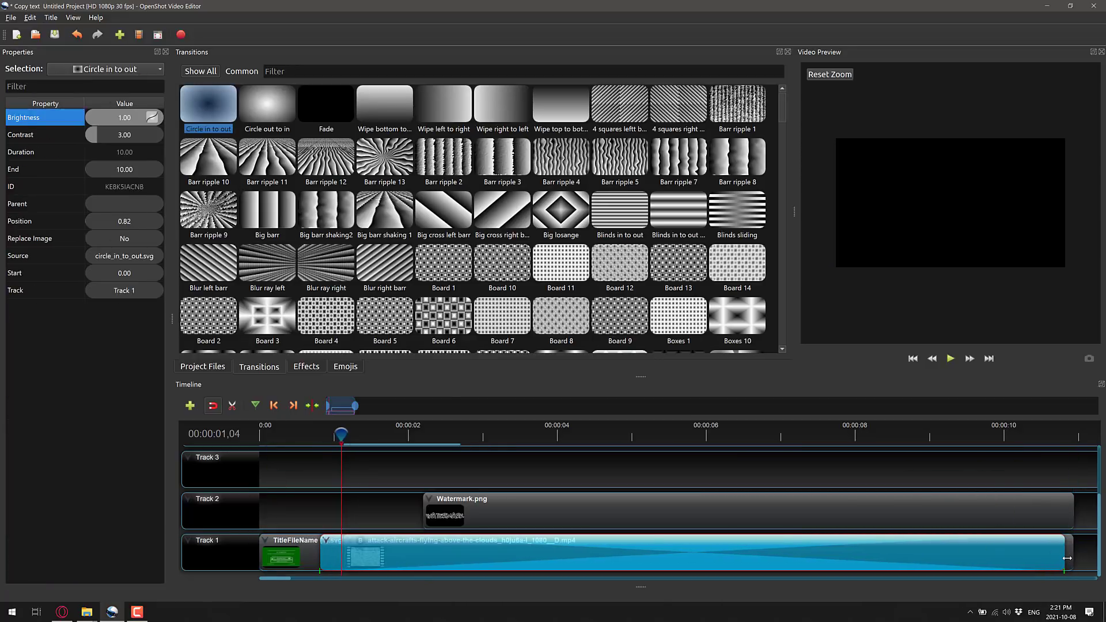
left_click_drag(1065, 557, 364, 557)
Play from the title card to preview the transition, then return to Project Files
left_click_drag(341, 434, 300, 439)
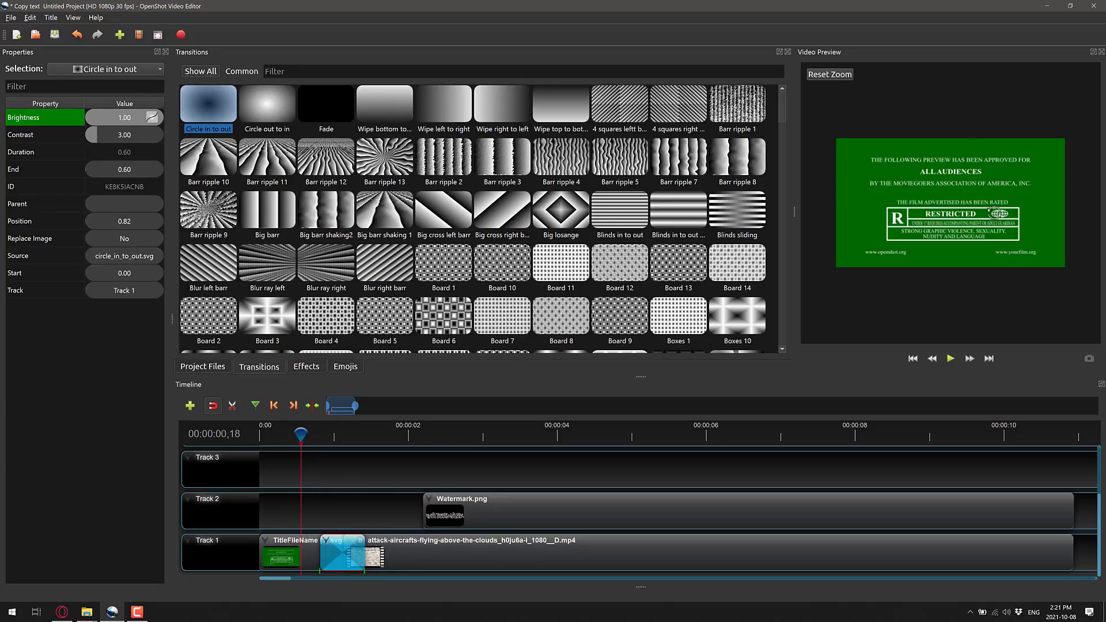
left_click(950, 359)
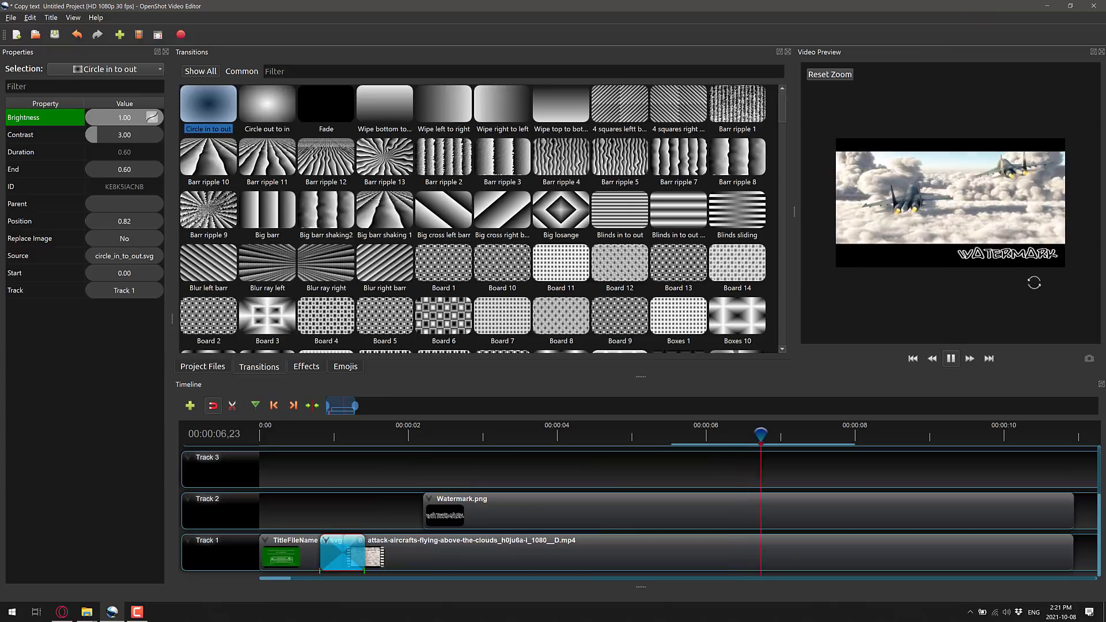
left_click(951, 359)
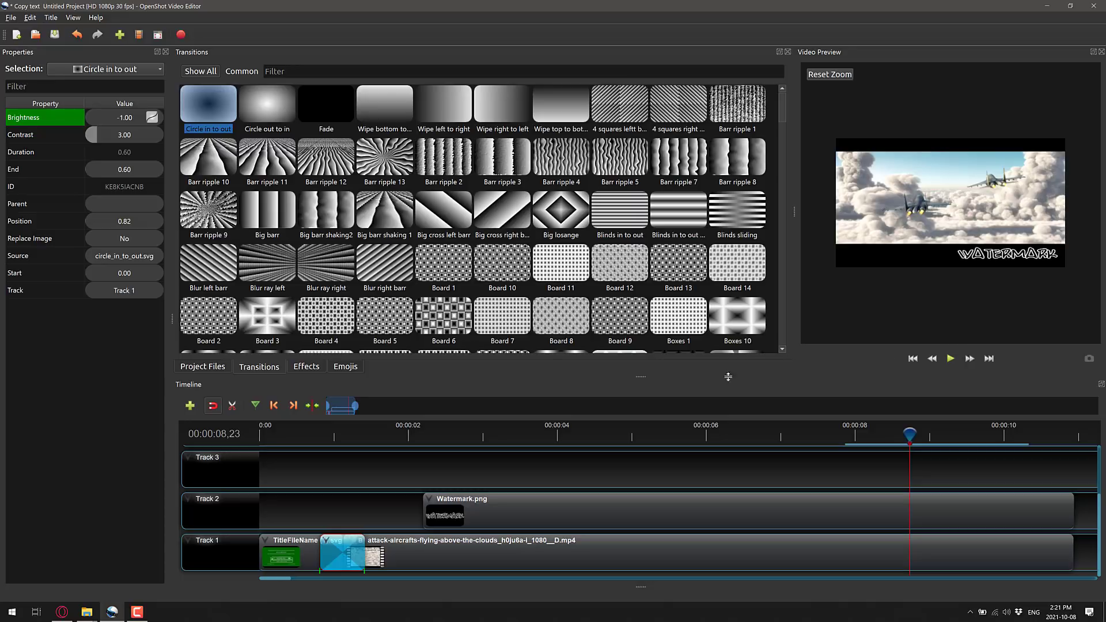
left_click(203, 366)
Place ripped.mp3 on Track 3 starting at 0:00 and trim it to end at 10.98 s
left_click(403, 155)
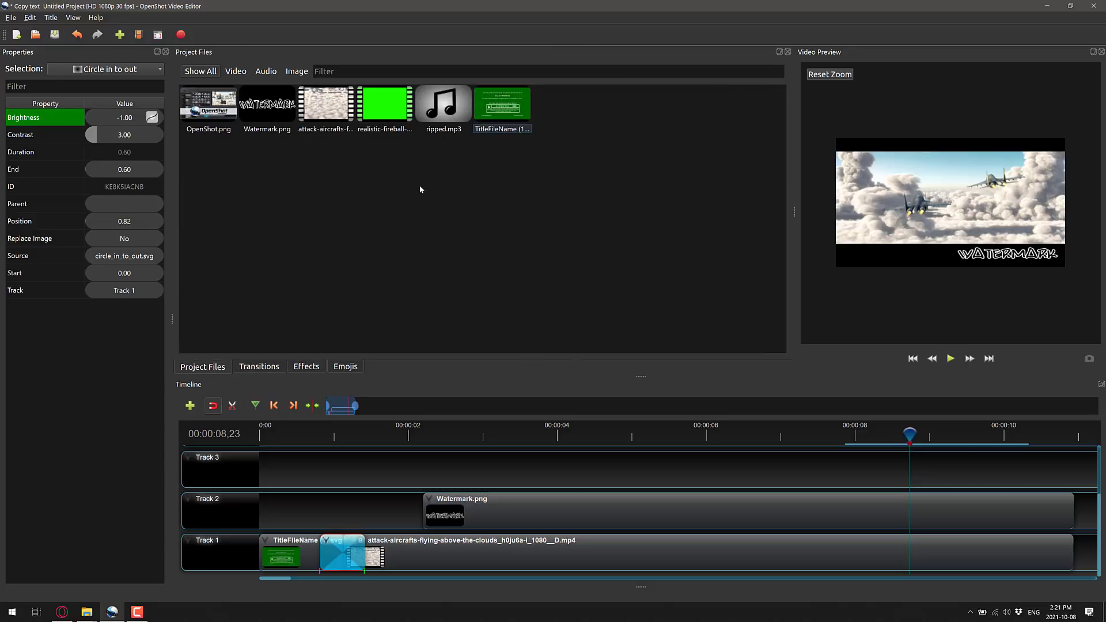
left_click_drag(430, 105, 291, 463)
left_click_drag(459, 460, 394, 465)
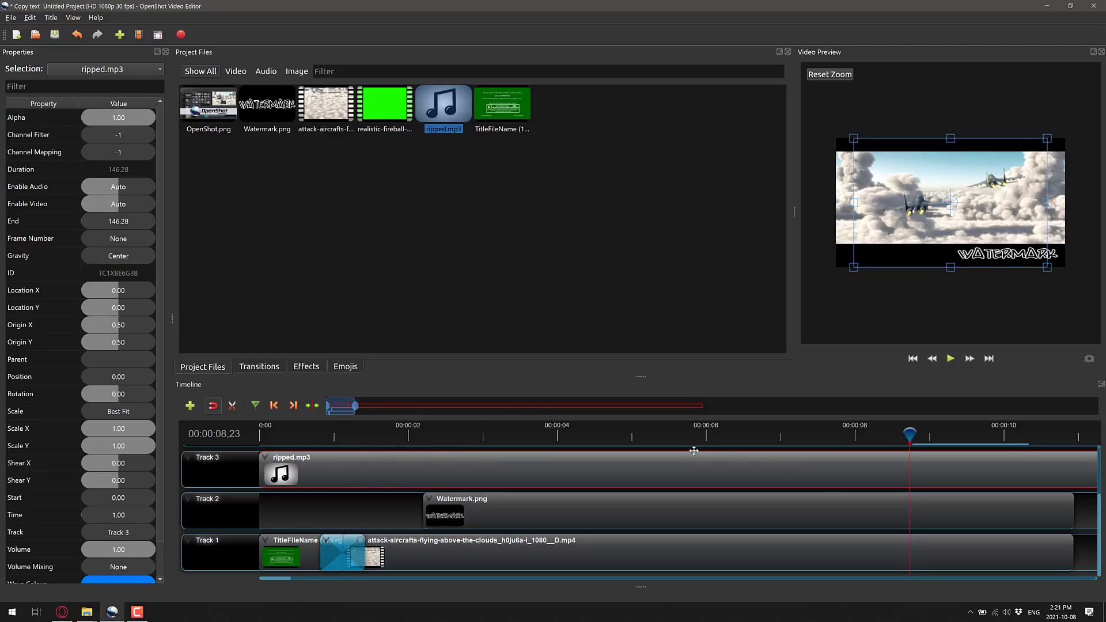
scroll(746, 498, "down", 10)
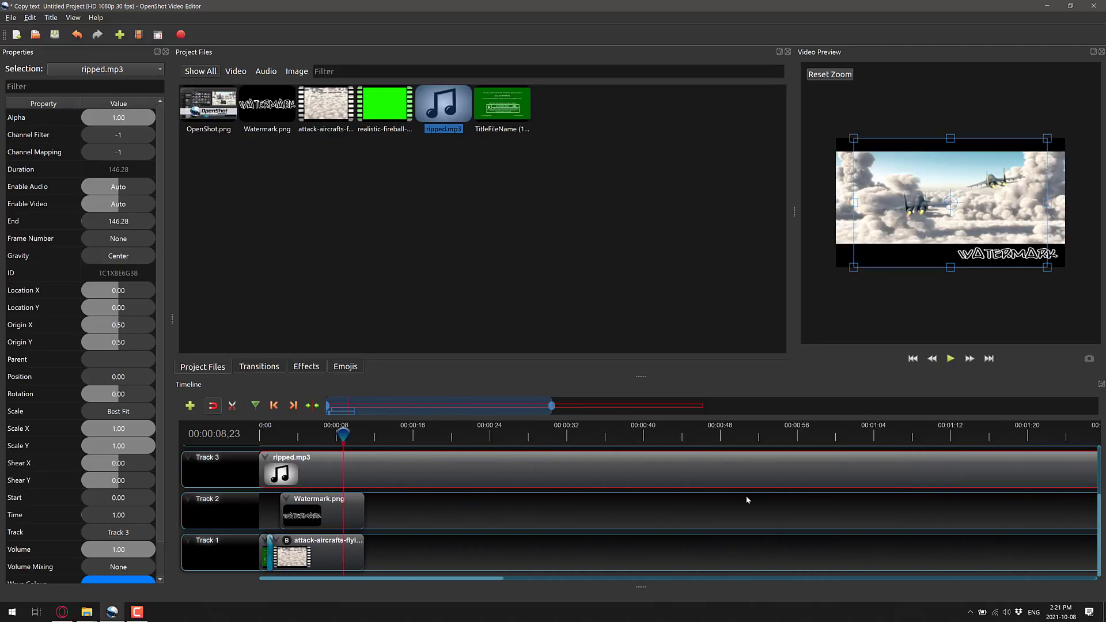
scroll(747, 500, "down", 3)
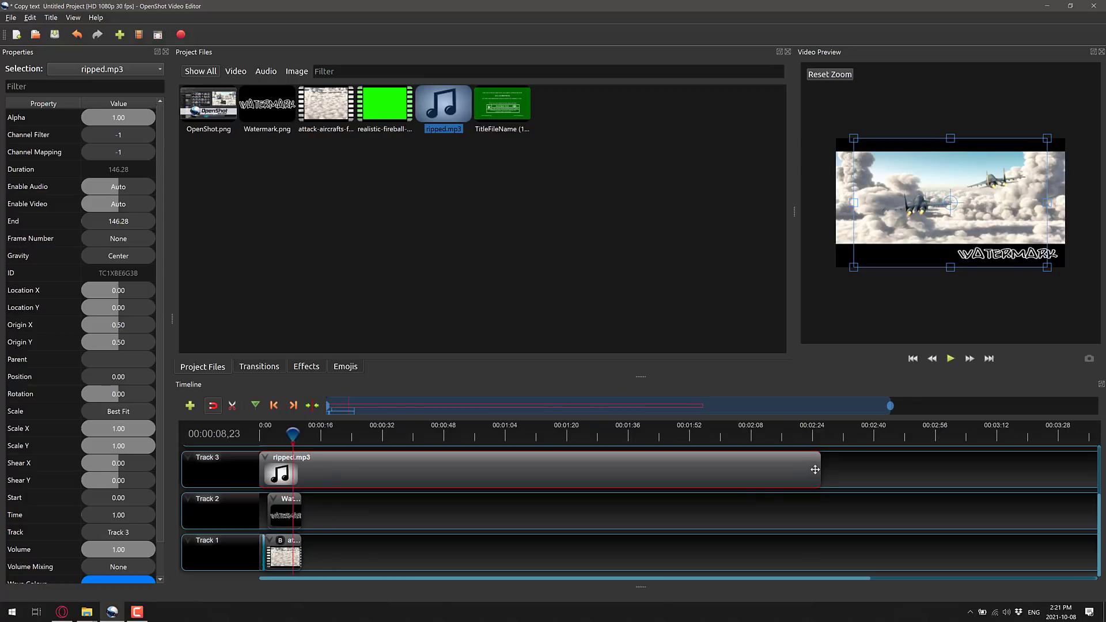
left_click_drag(819, 469, 300, 472)
left_click_drag(293, 433, 263, 437)
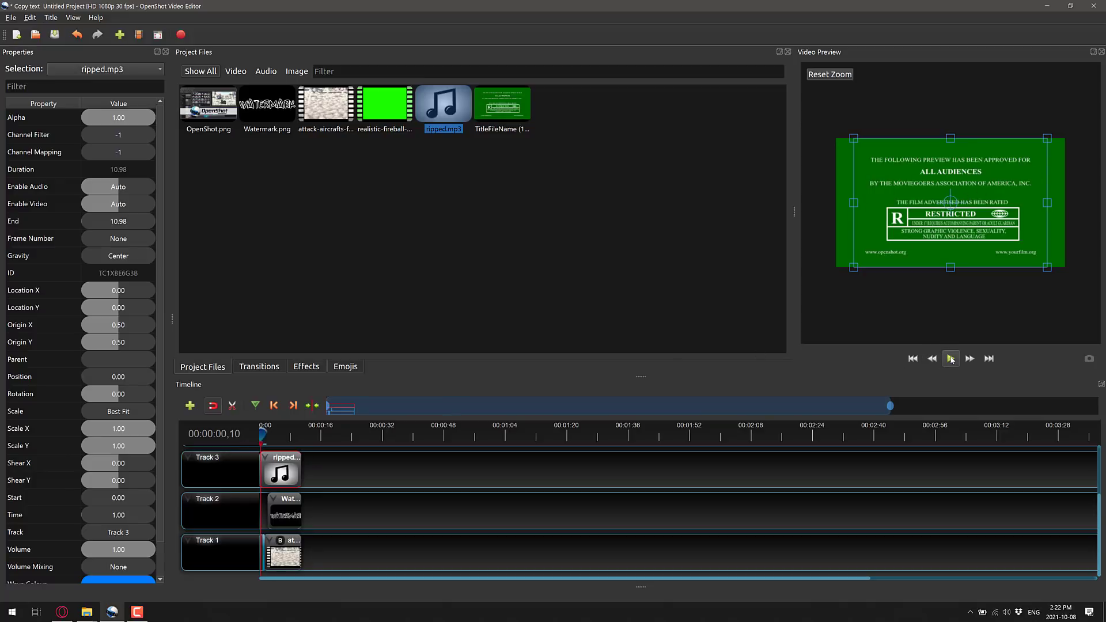
Add an Expander effect to ripped.mp3, then play the opening and stop on the aircraft clip
left_click(306, 369)
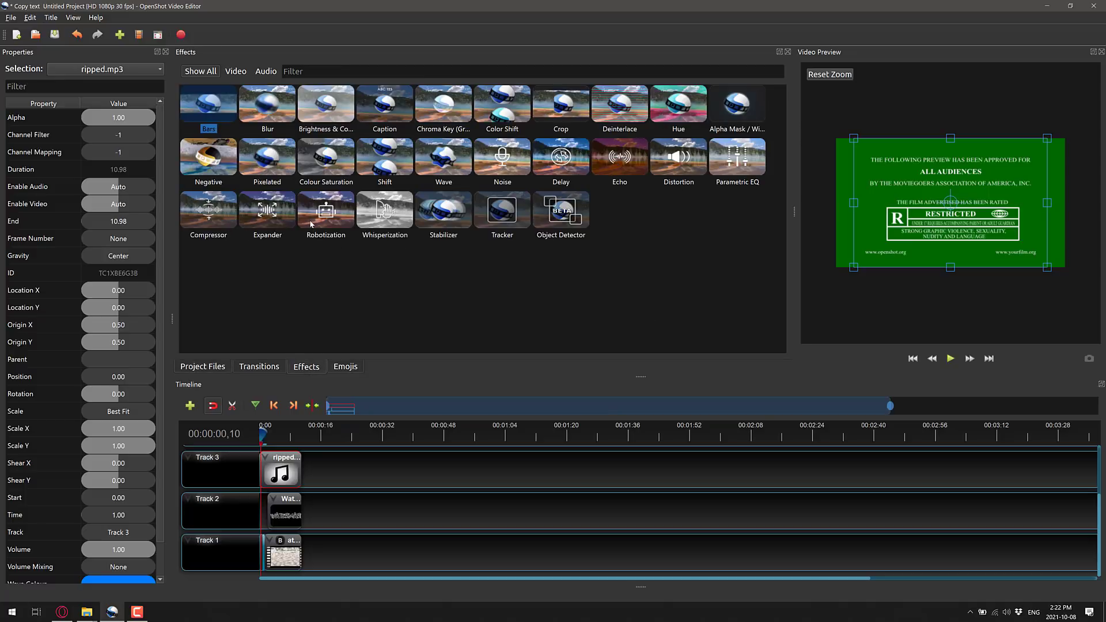
left_click_drag(285, 216, 276, 458)
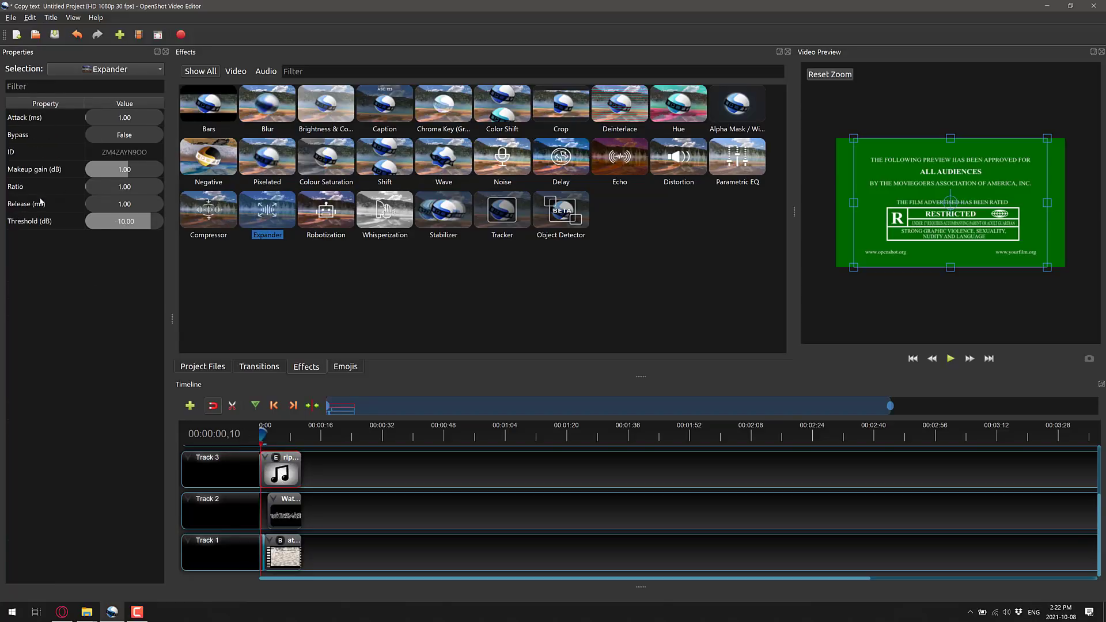
right_click(127, 174)
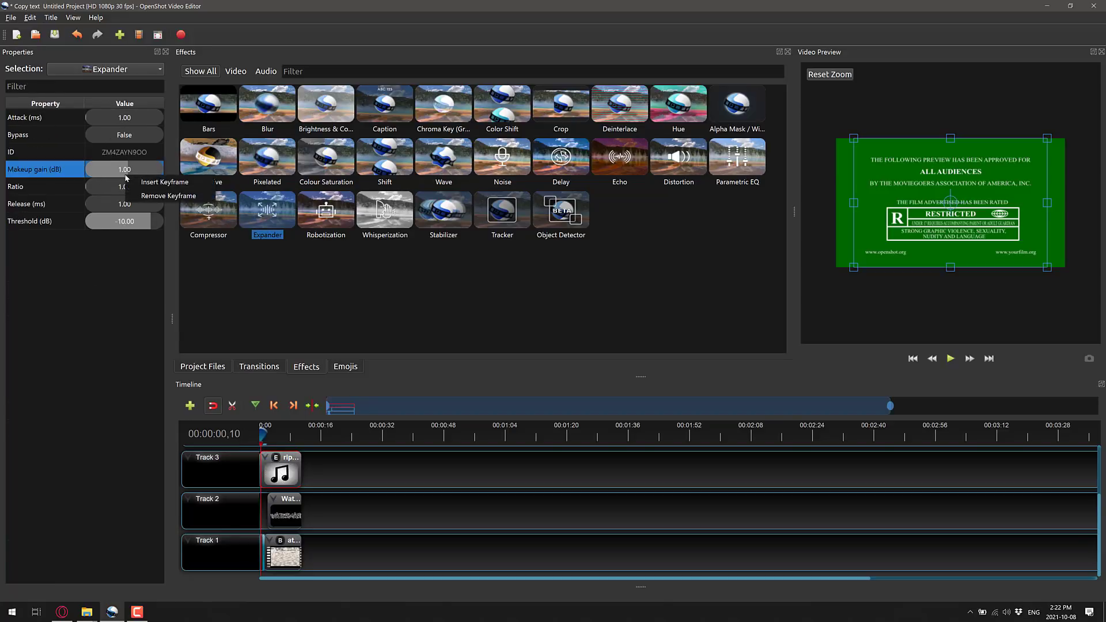
left_click(81, 338)
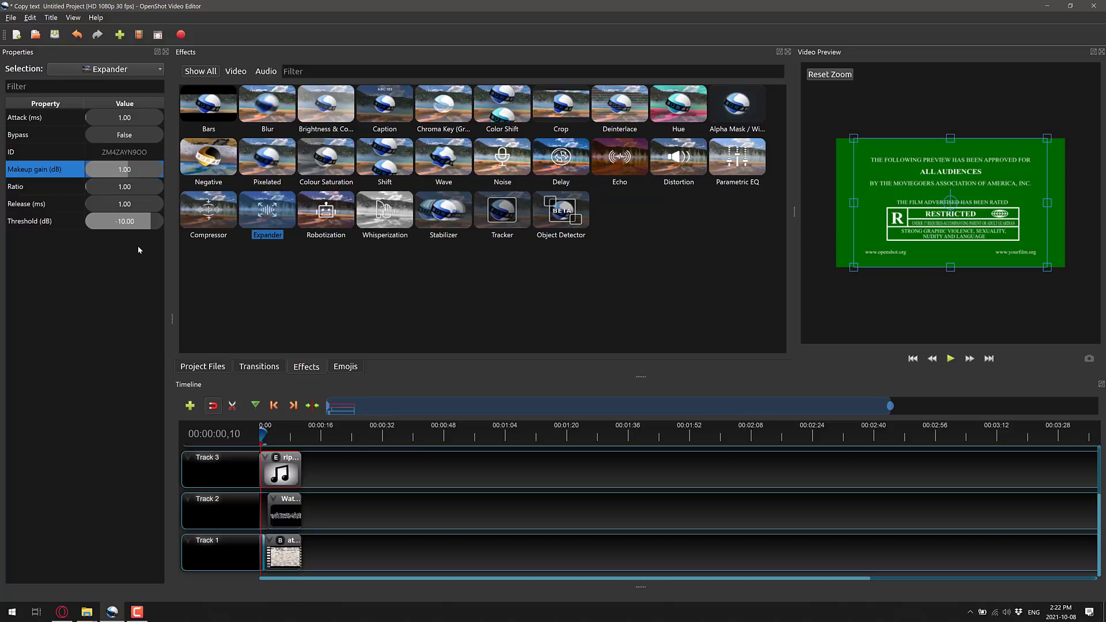
left_click(951, 359)
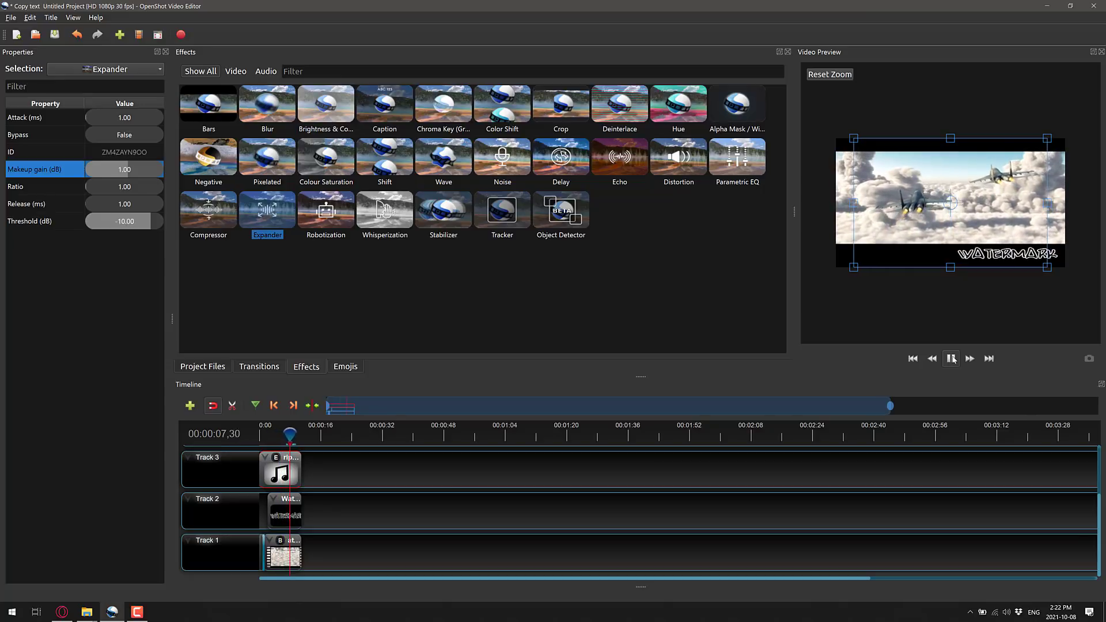
left_click(951, 358)
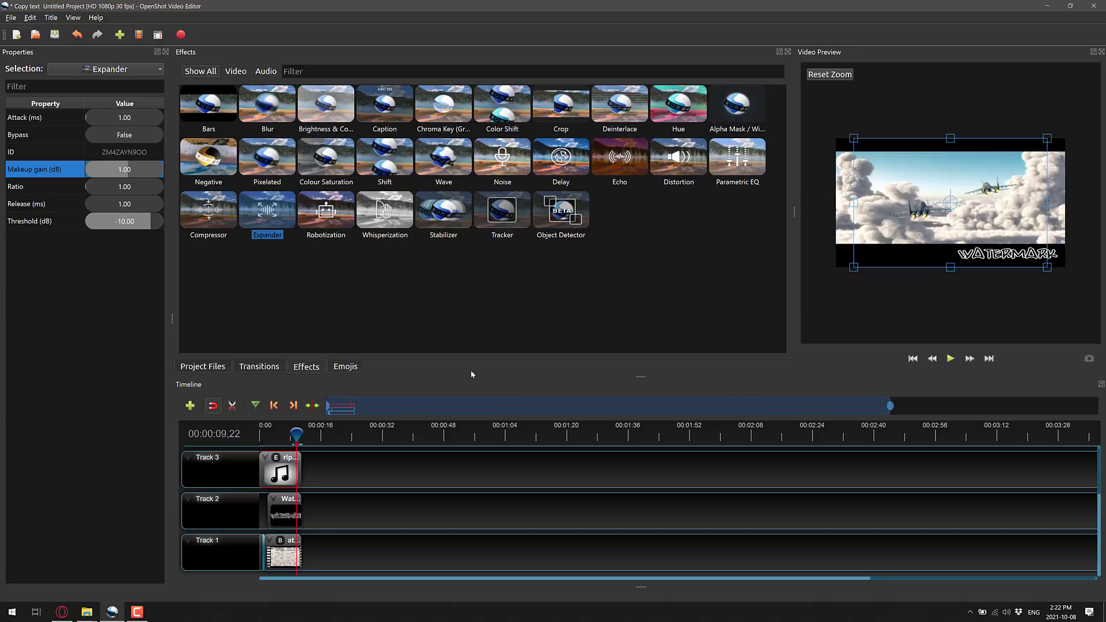
left_click(181, 36)
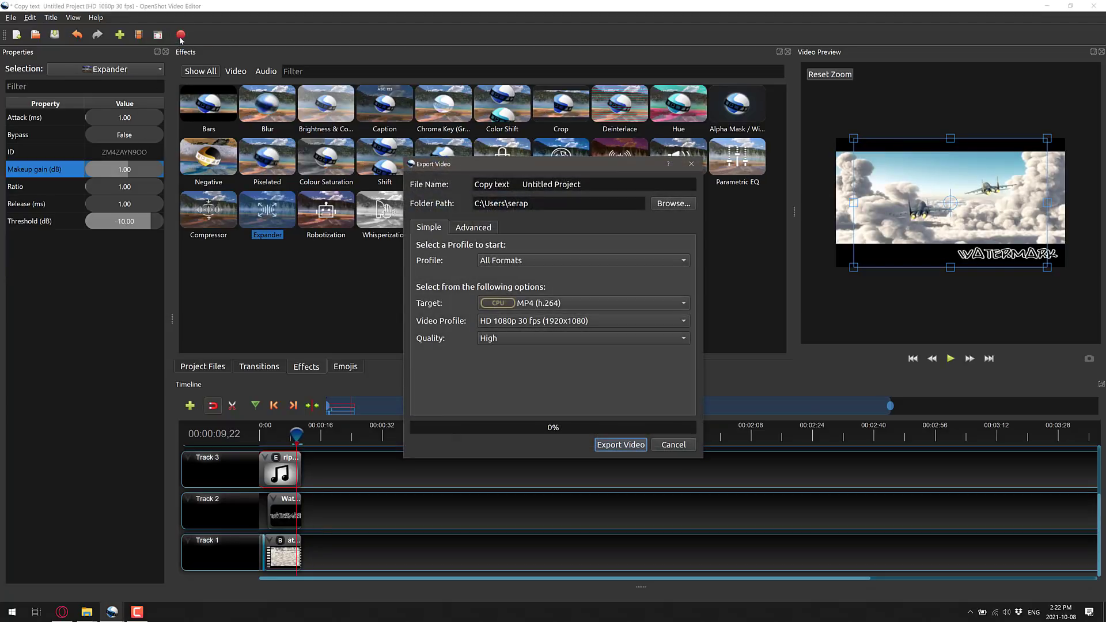
left_click(581, 184)
left_click_drag(581, 185, 561, 184)
key("ctrl+a")
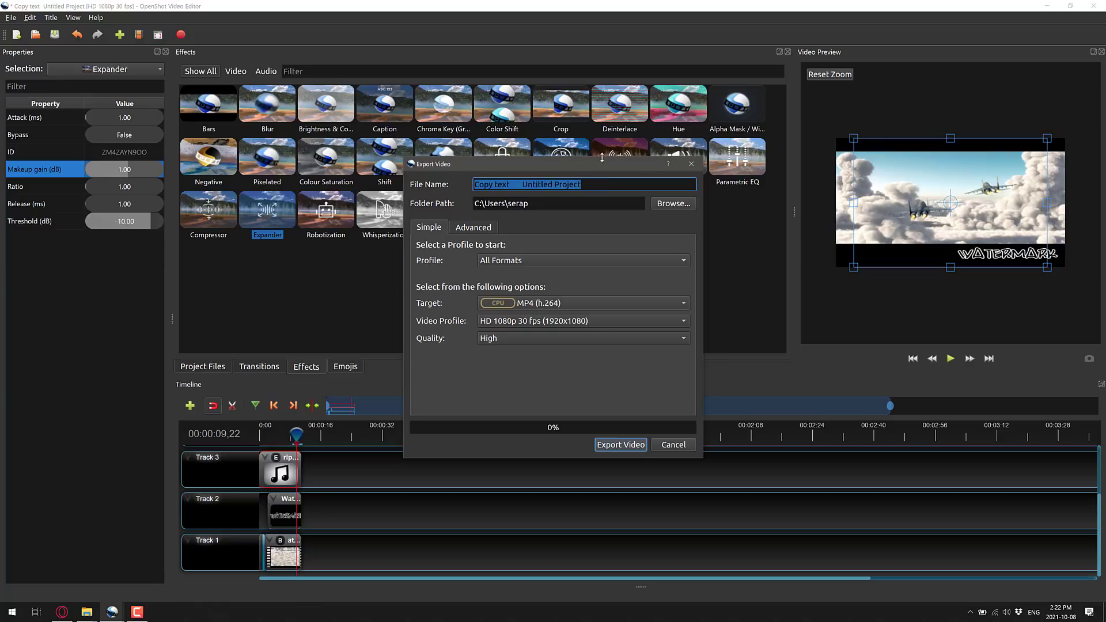
left_click(484, 260)
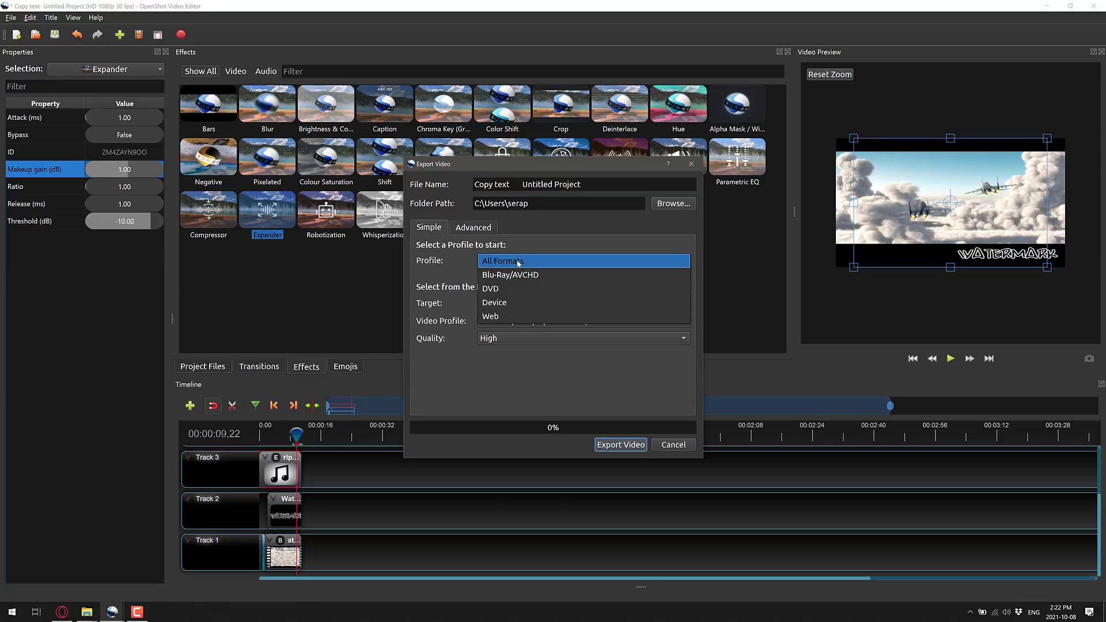
left_click(507, 316)
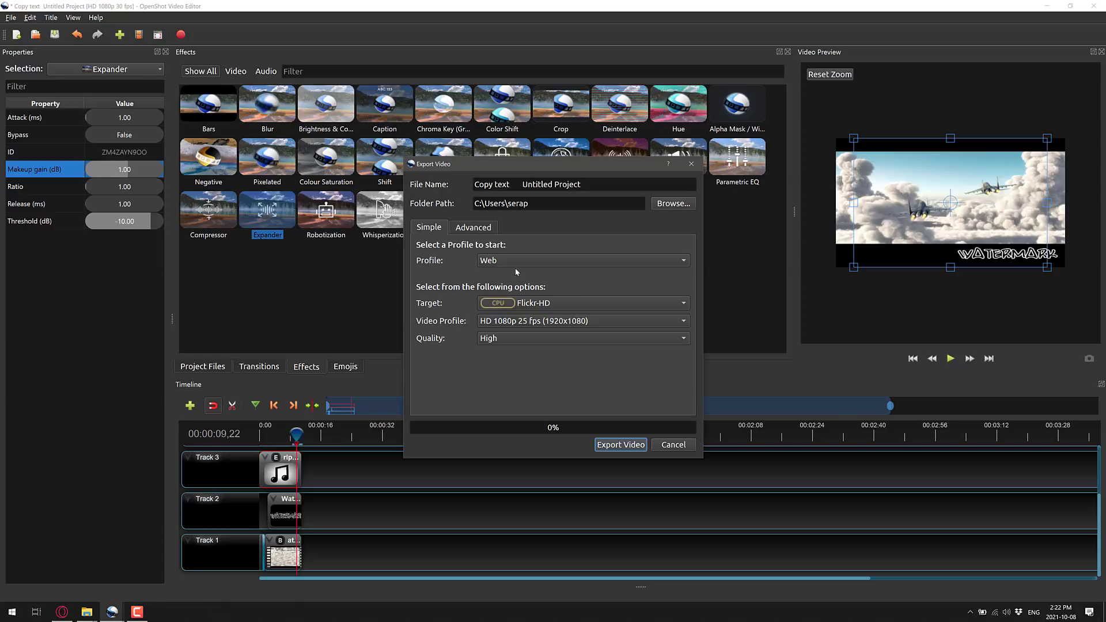
left_click(611, 303)
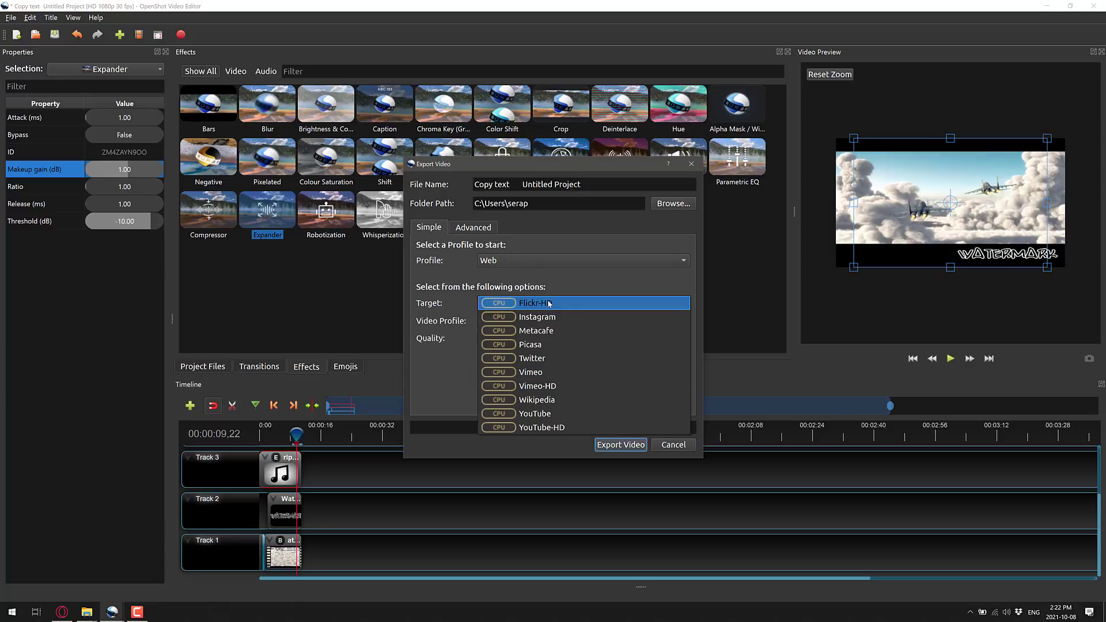
left_click(541, 427)
left_click(521, 325)
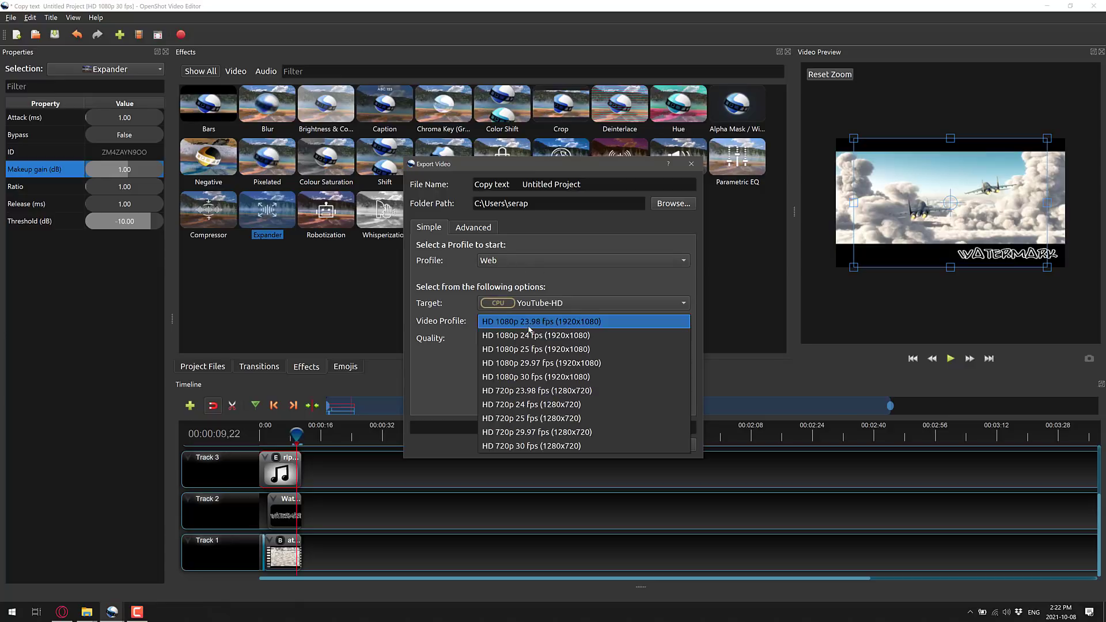
left_click(539, 377)
left_click(545, 326)
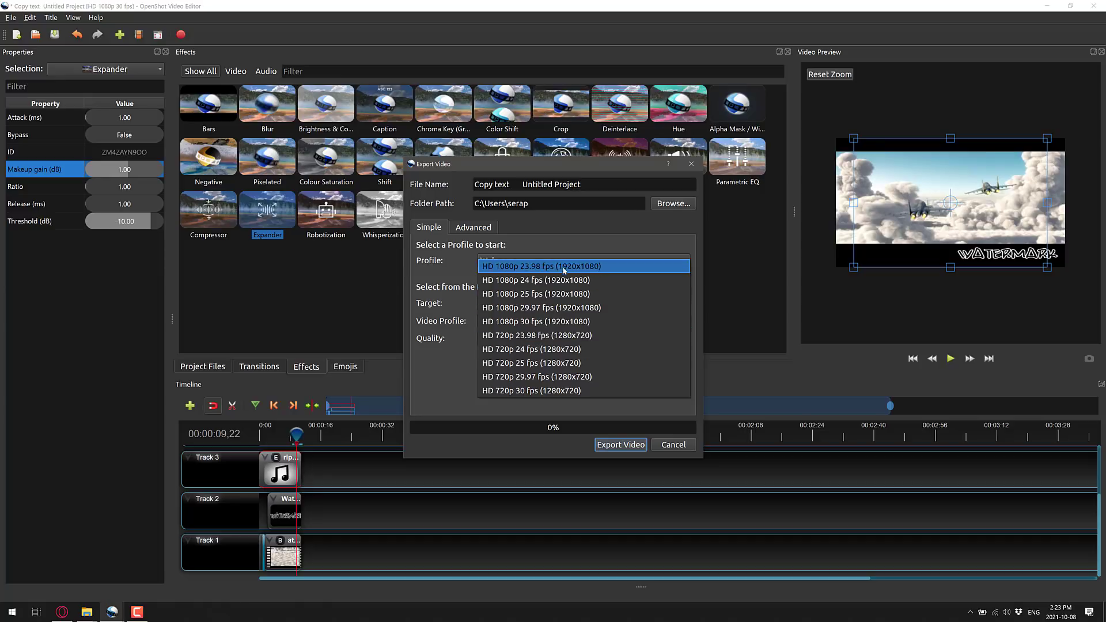
left_click(549, 322)
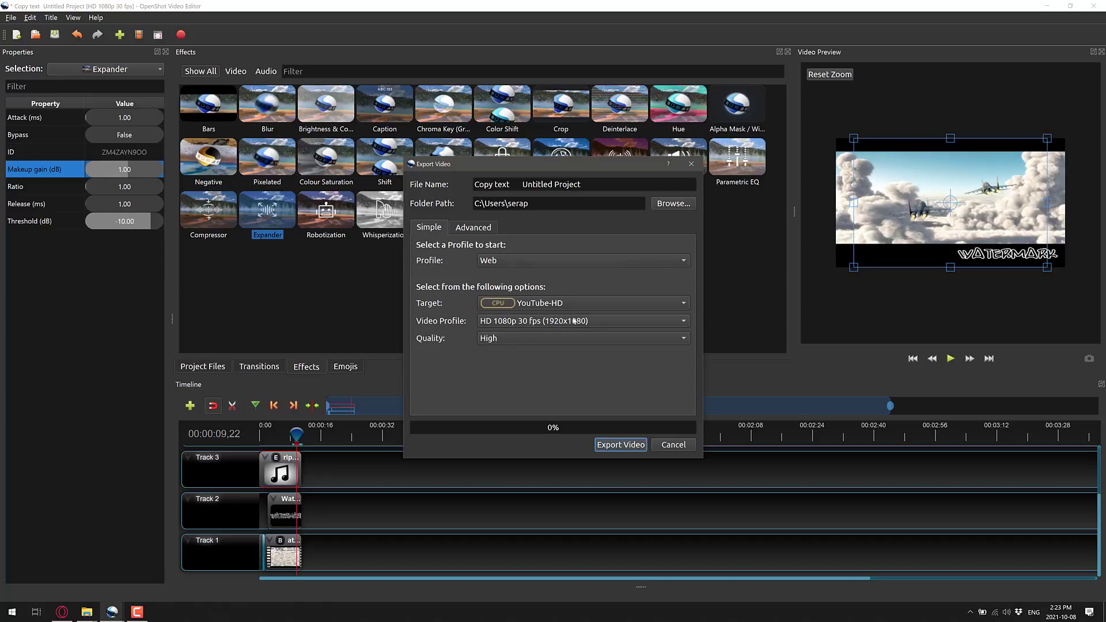
left_click(547, 340)
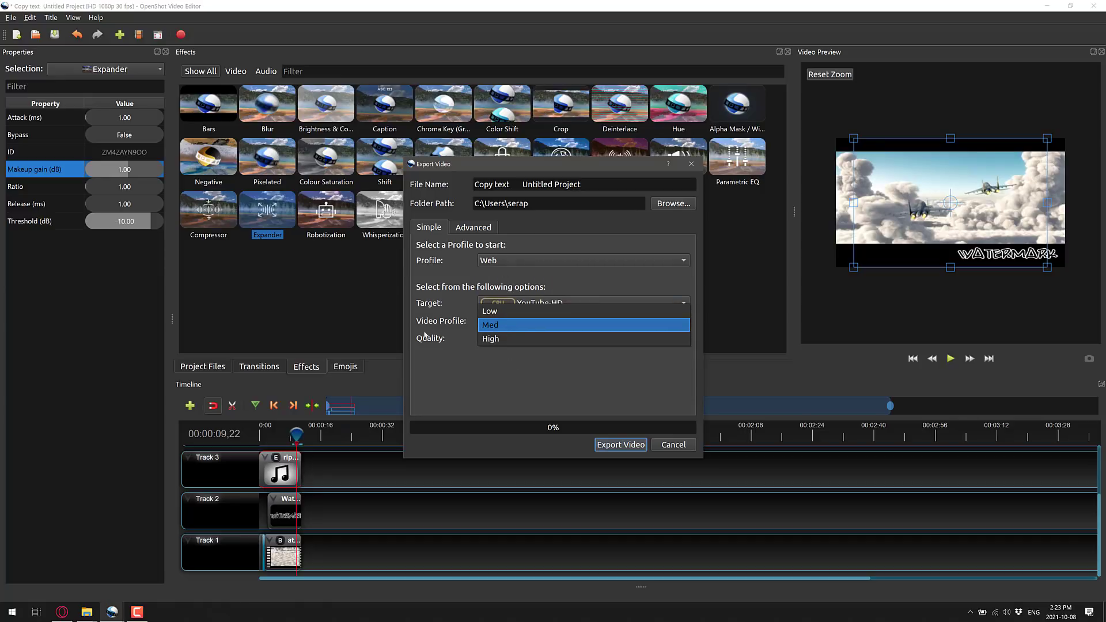
left_click(490, 339)
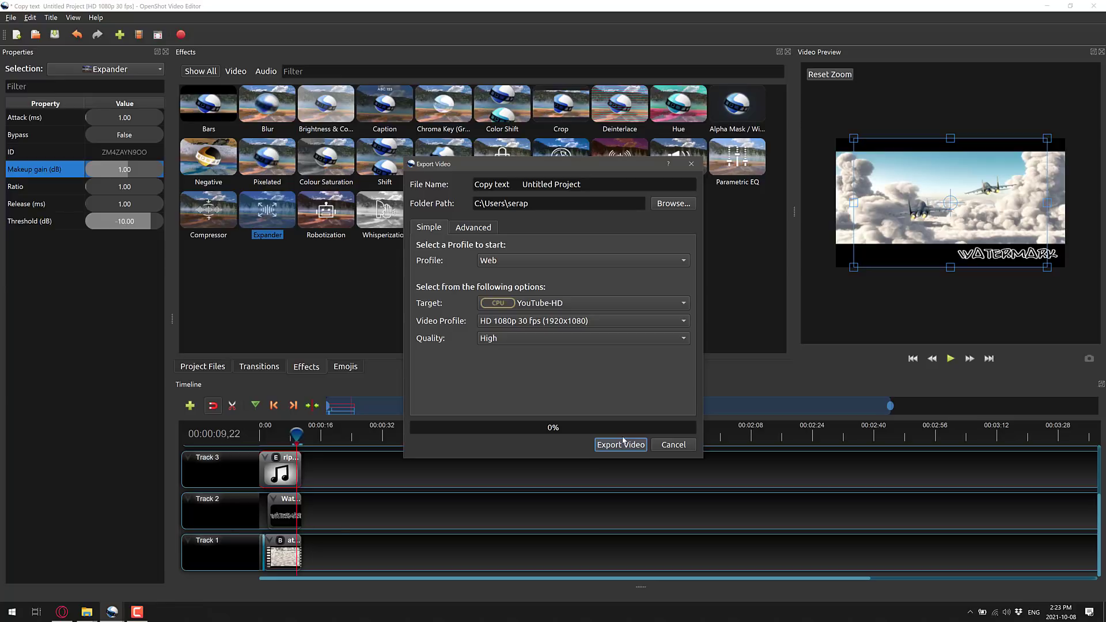
left_click(673, 445)
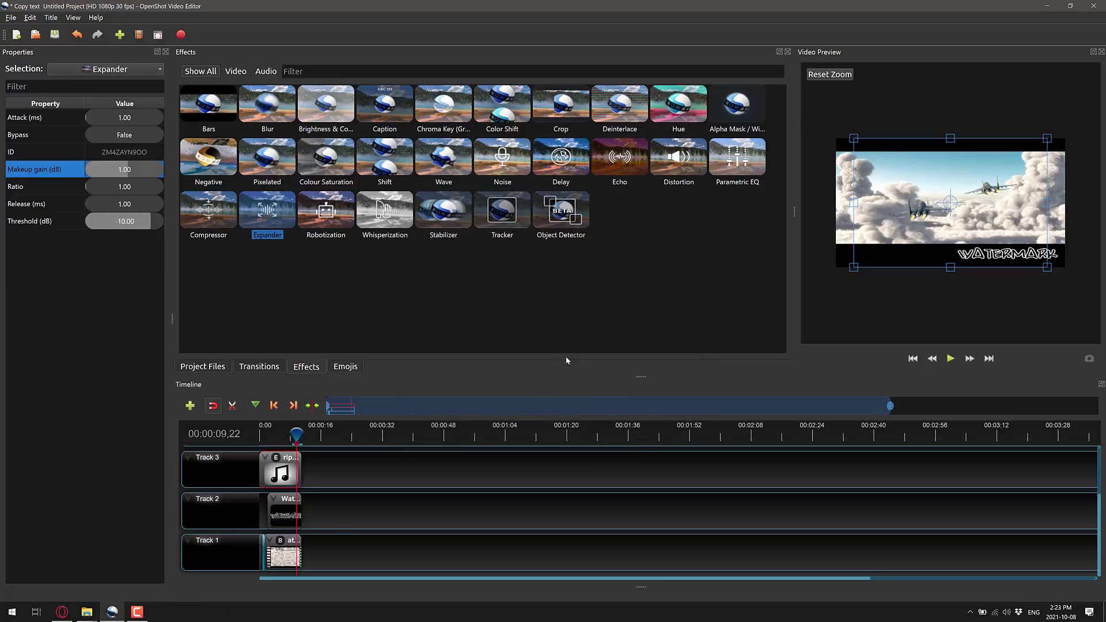
Enlarge the timeline, place the fireball explosion clip on Track 4 at 2.20 s, then bring Opera forward
left_click_drag(645, 375, 645, 326)
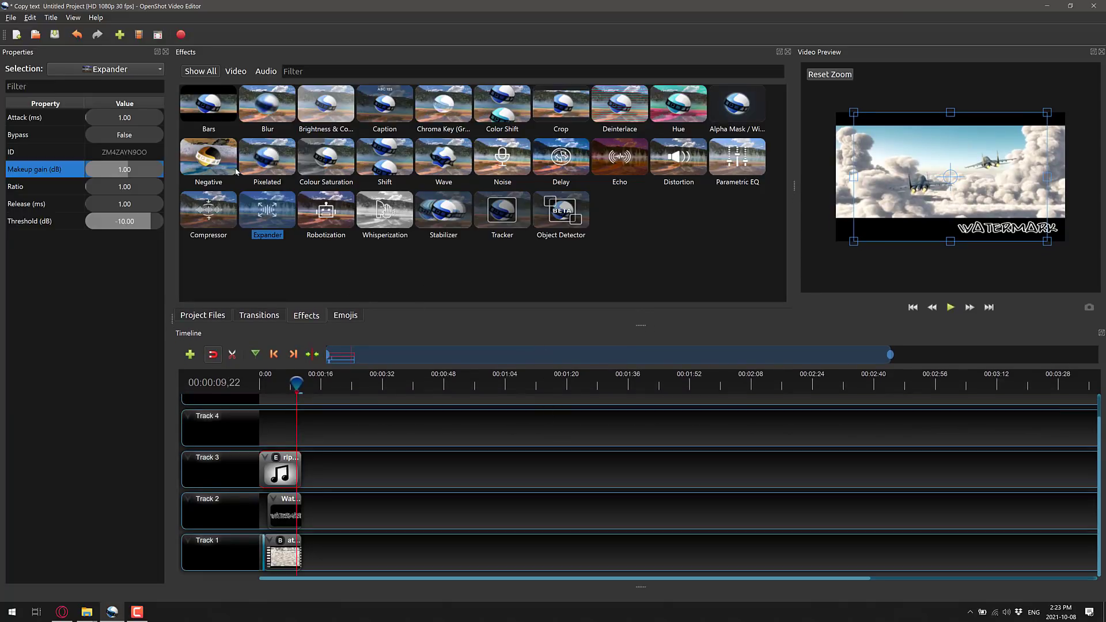
left_click(203, 316)
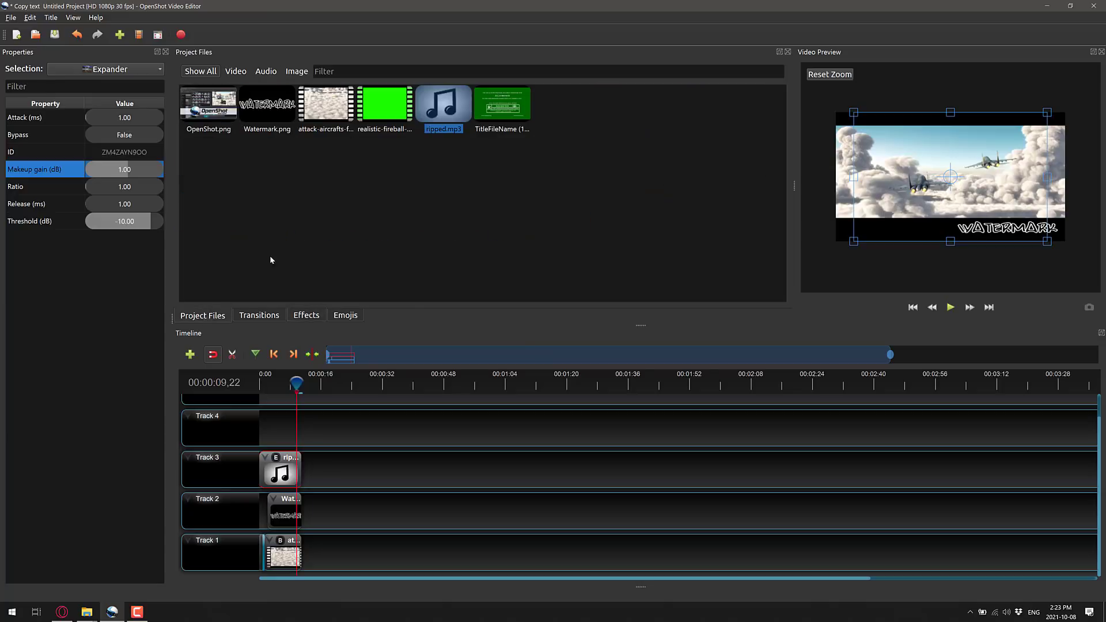
left_click(416, 214)
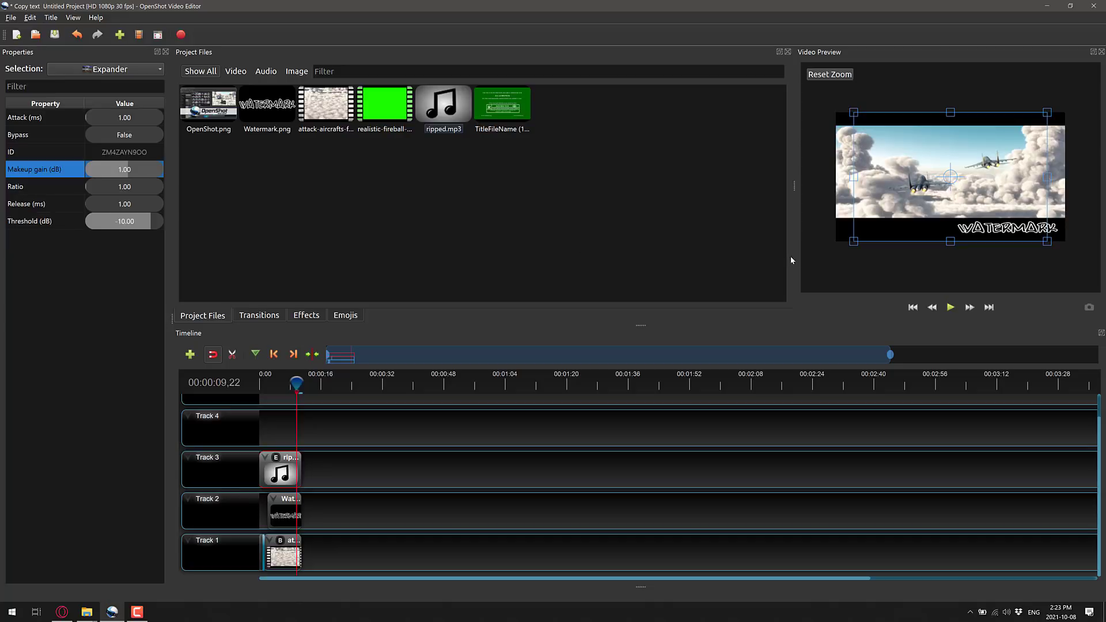
left_click_drag(297, 383, 267, 385)
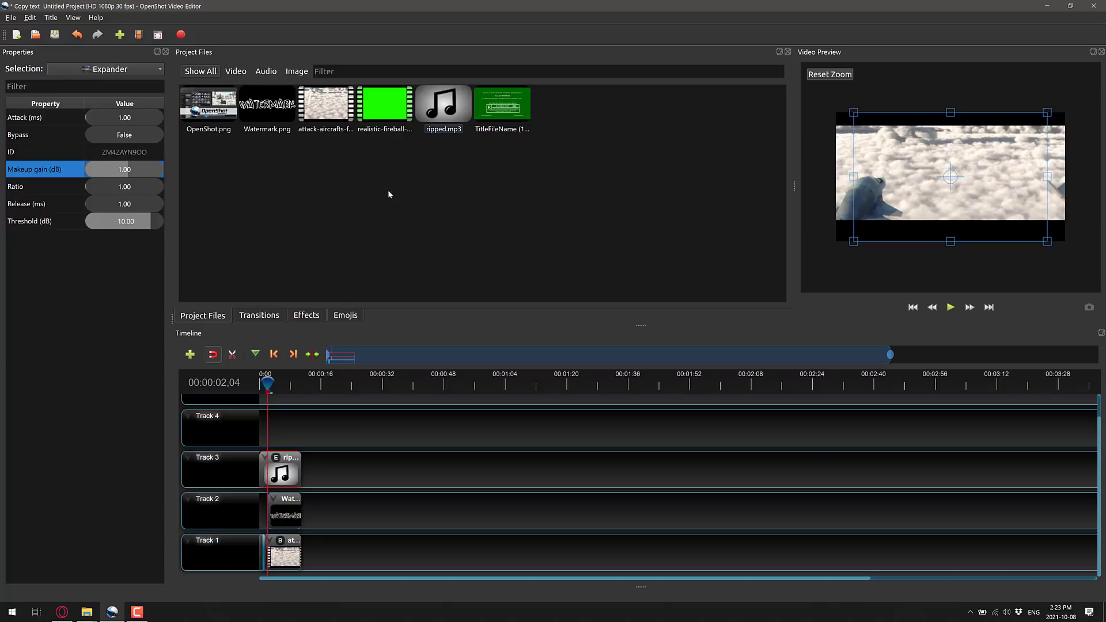
left_click_drag(389, 98, 269, 431)
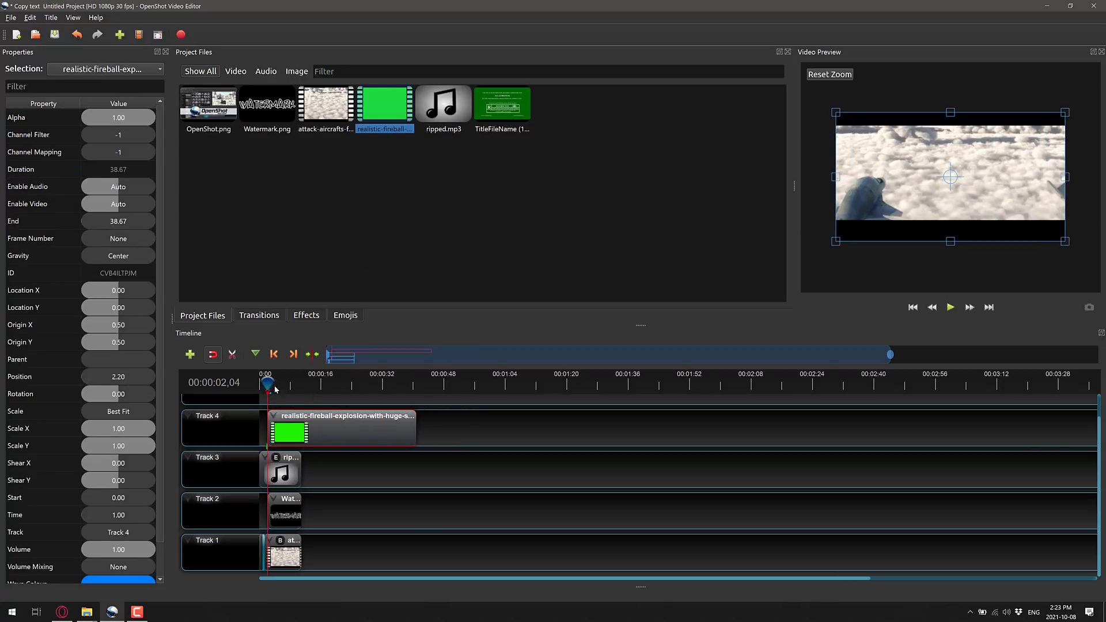
left_click_drag(267, 382, 363, 380)
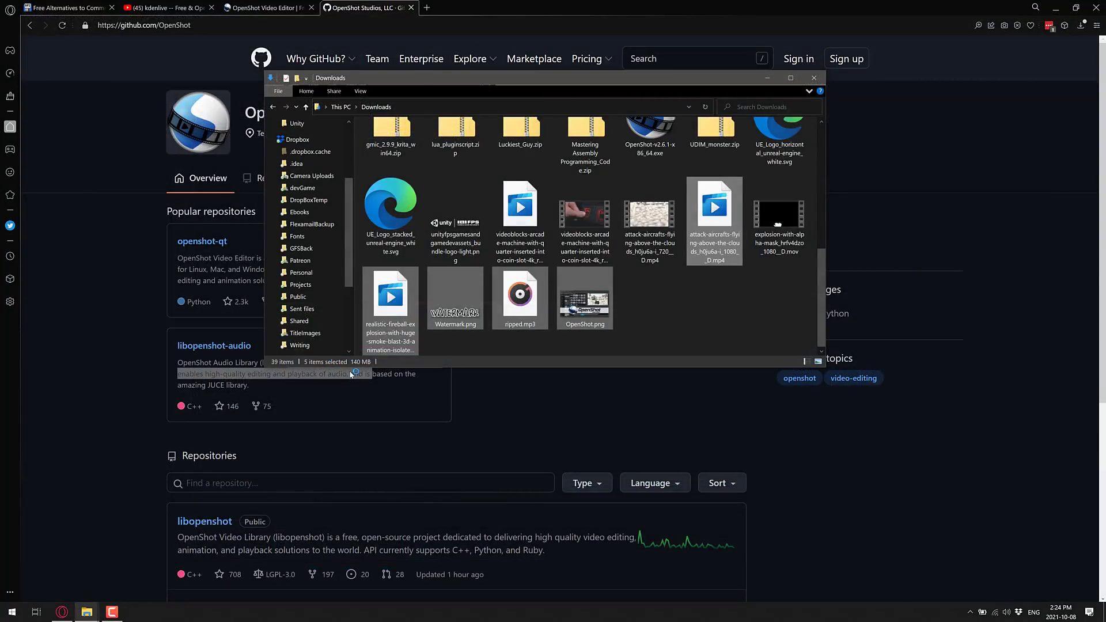
left_click(692, 16)
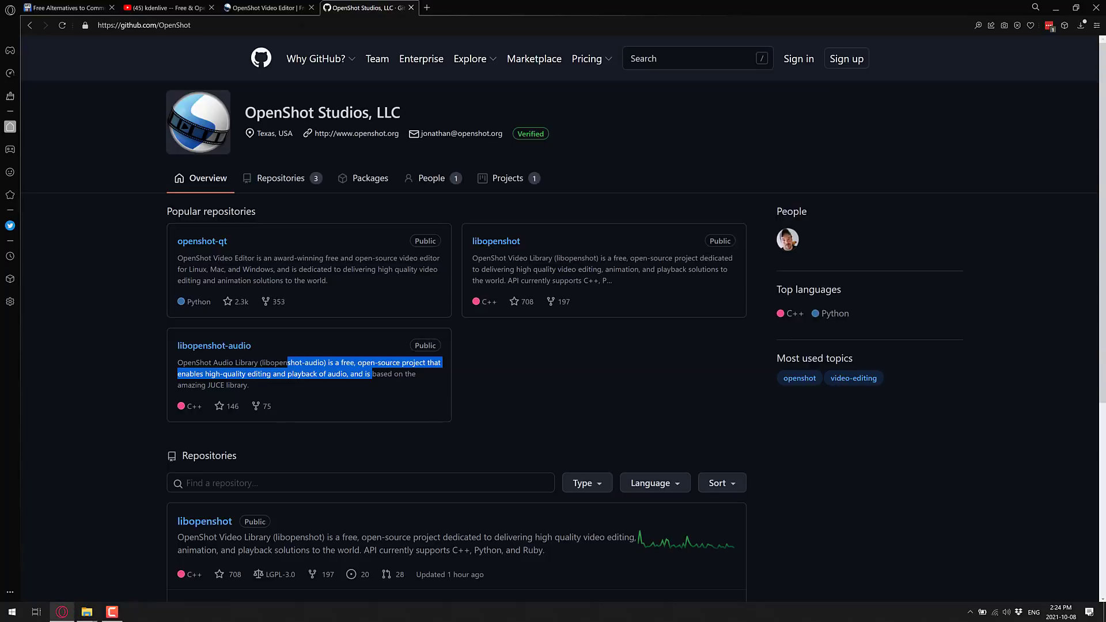
Switch to the OpenShot Video Editor browser tab and show its Our Features page full screen
left_click(247, 8)
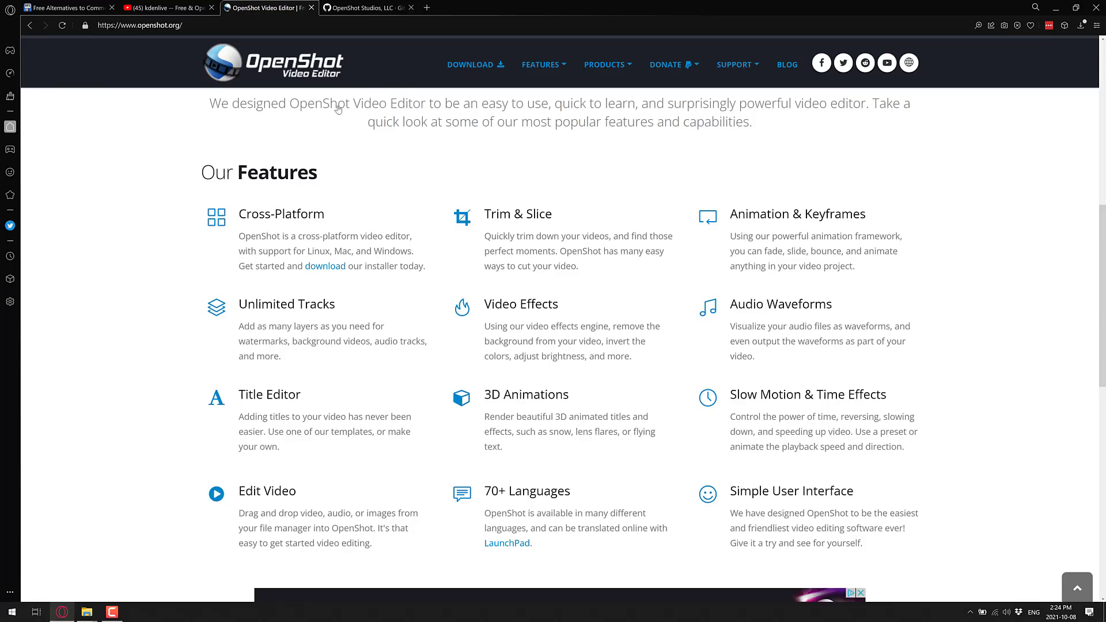
key("F11")
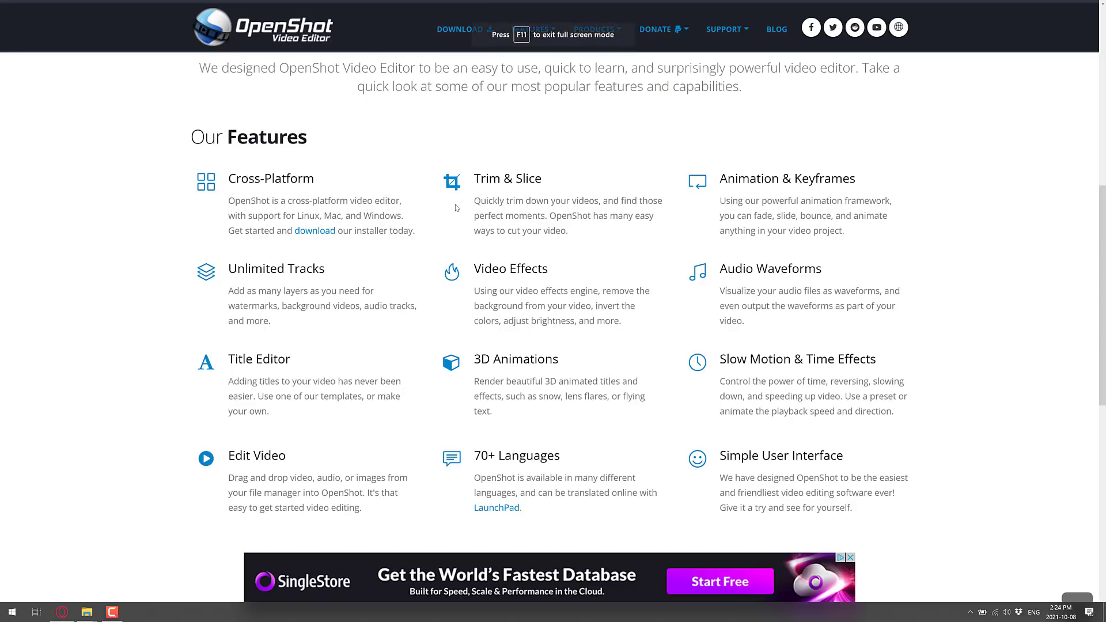